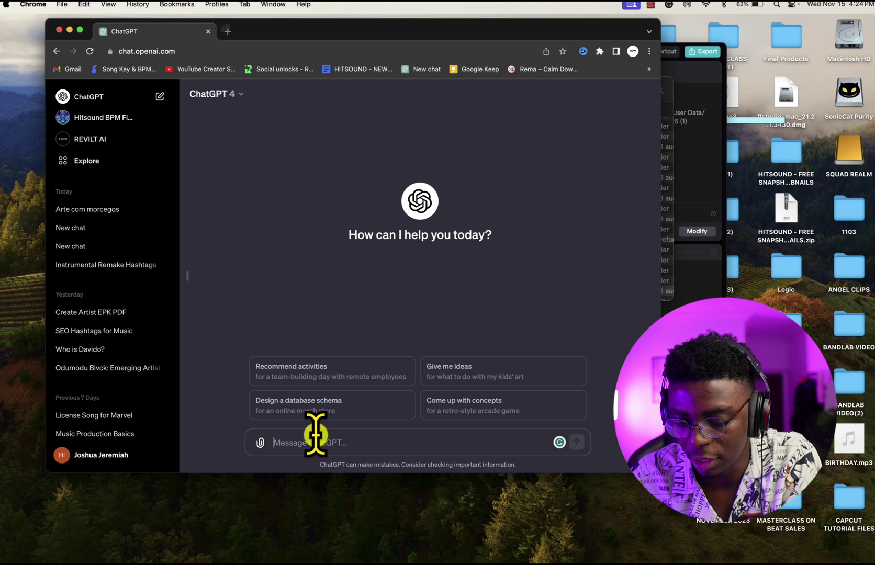
Ask ChatGPT to "create an artwork with bats"
text(cre)
text(ate an a)
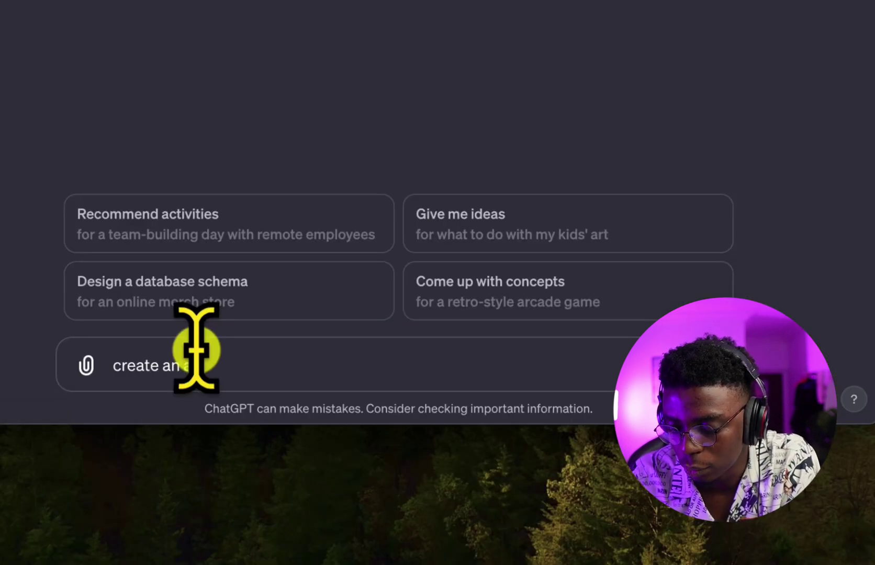
text(rtwork with bats)
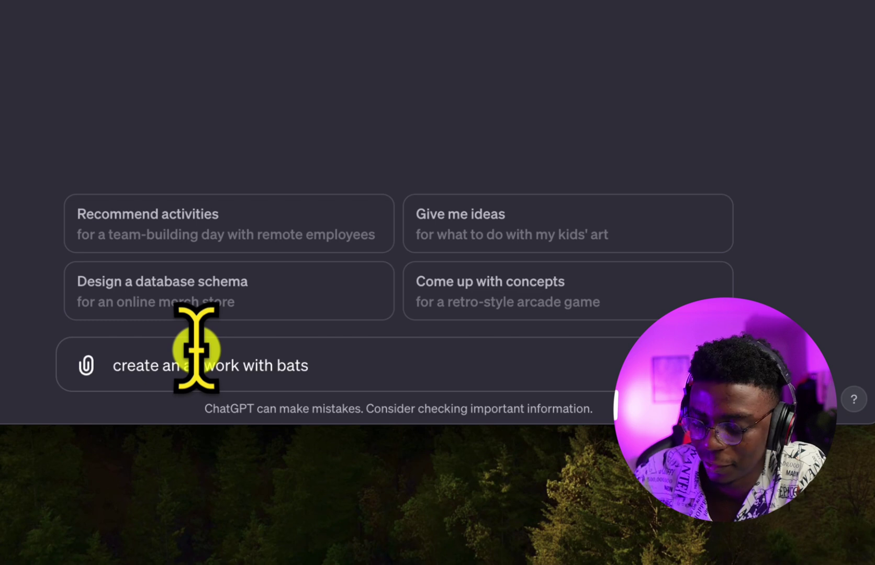
key(Return)
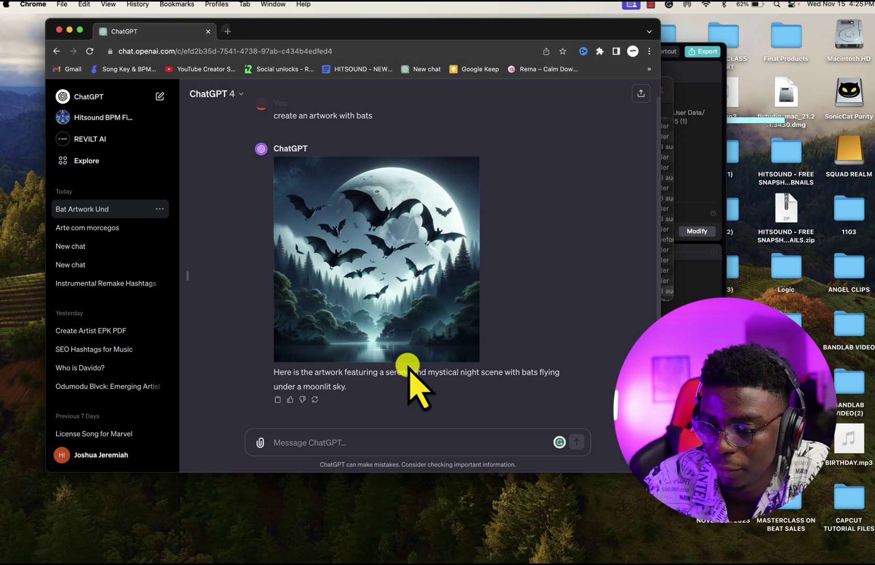
Enlarge the browser to full screen and download the generated bat artwork
click(79, 29)
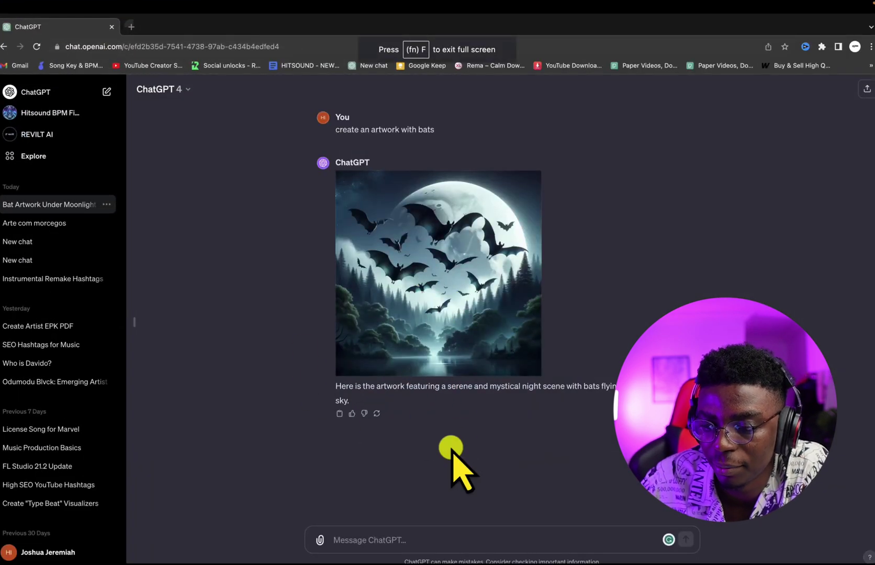
click(346, 183)
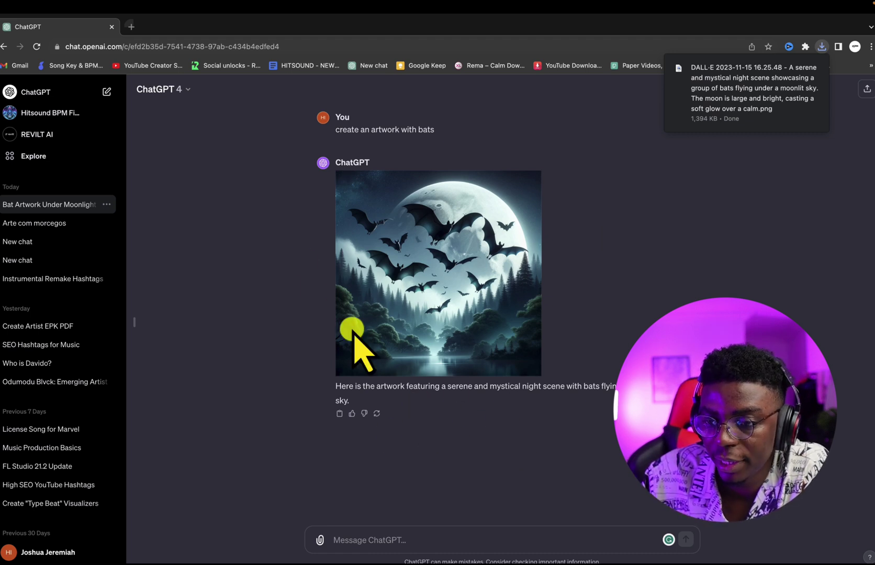
Leave the browser's full-screen view, switch to CapCut and move its project window lower on the desktop
mouse_move(58, 3)
click(30, 24)
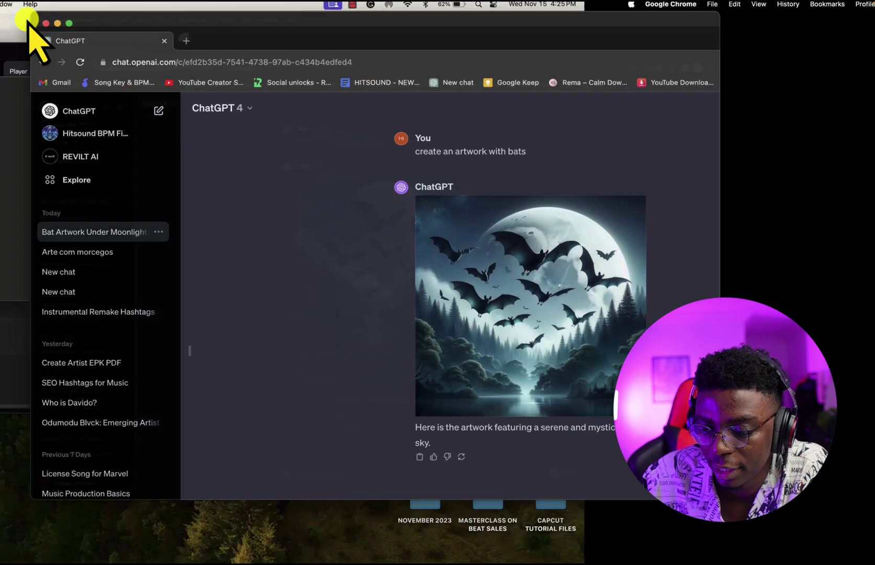
click(438, 549)
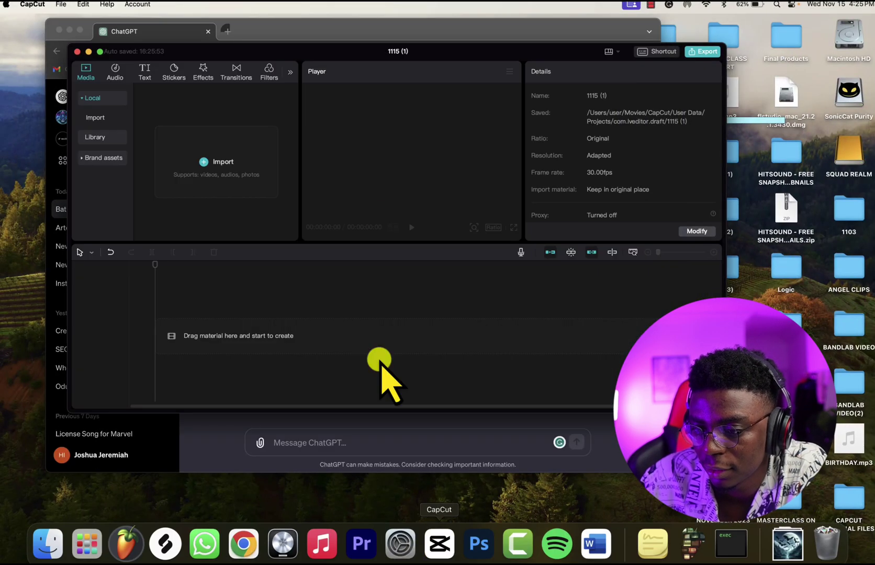
drag(359, 52, 376, 104)
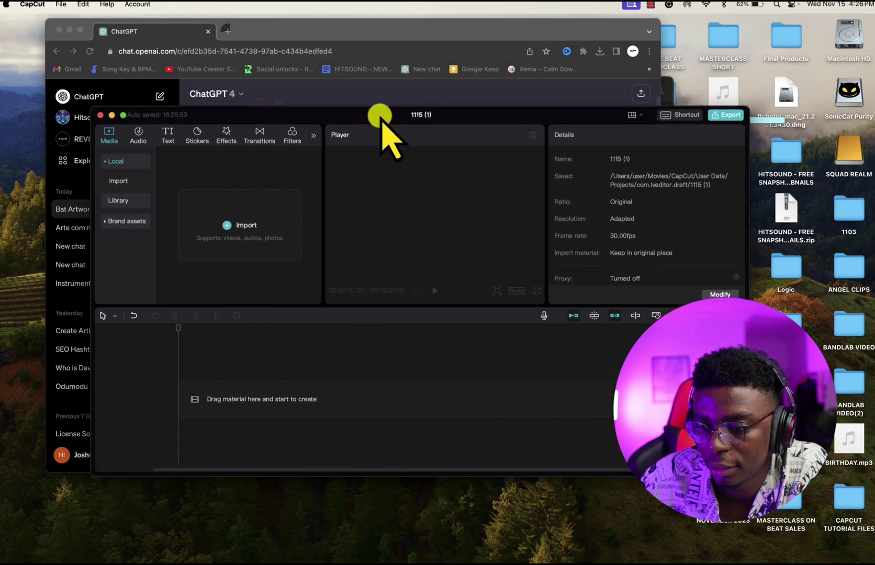
click(125, 120)
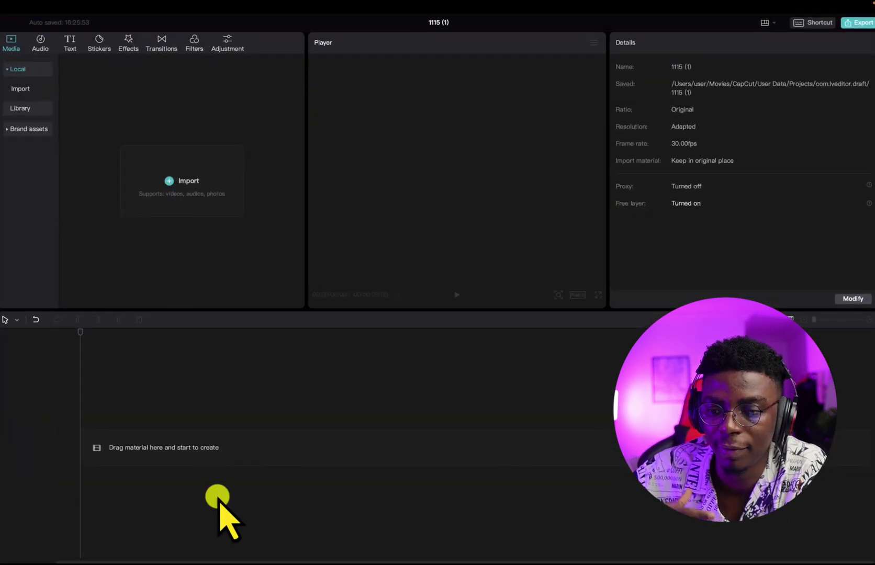
click(200, 202)
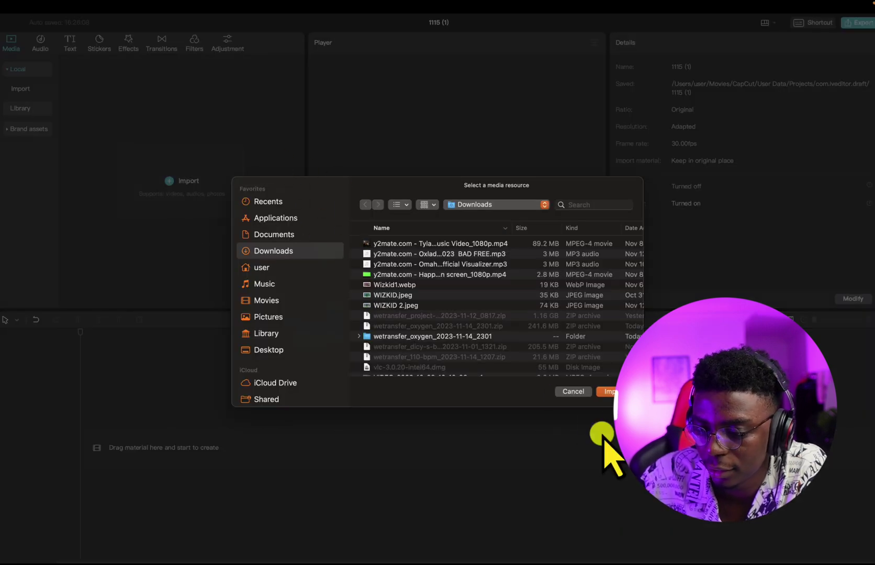
click(582, 393)
click(216, 204)
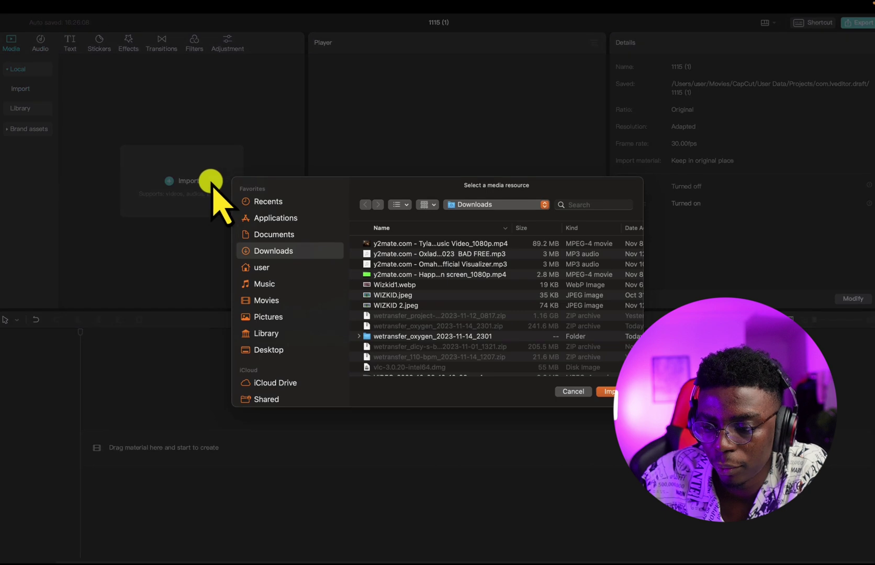
scroll(429, 347, down, 5)
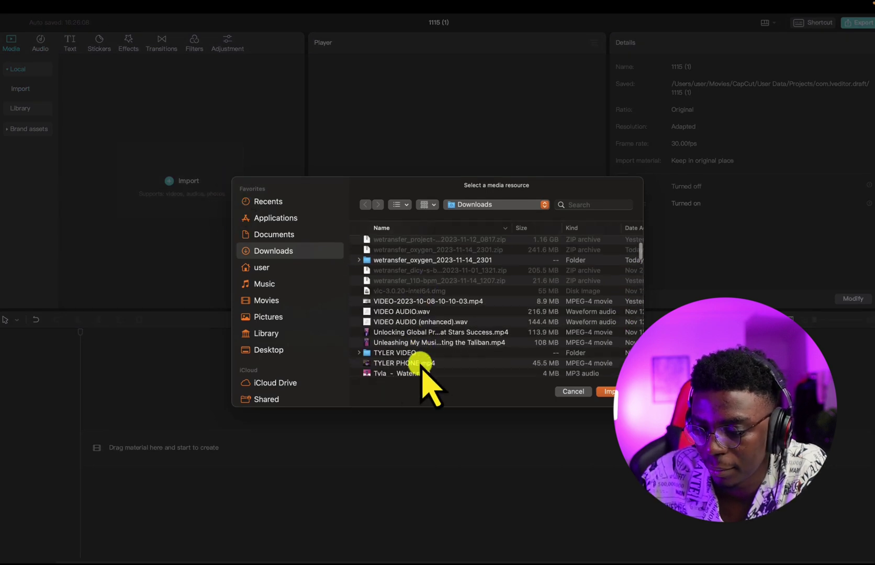
click(574, 391)
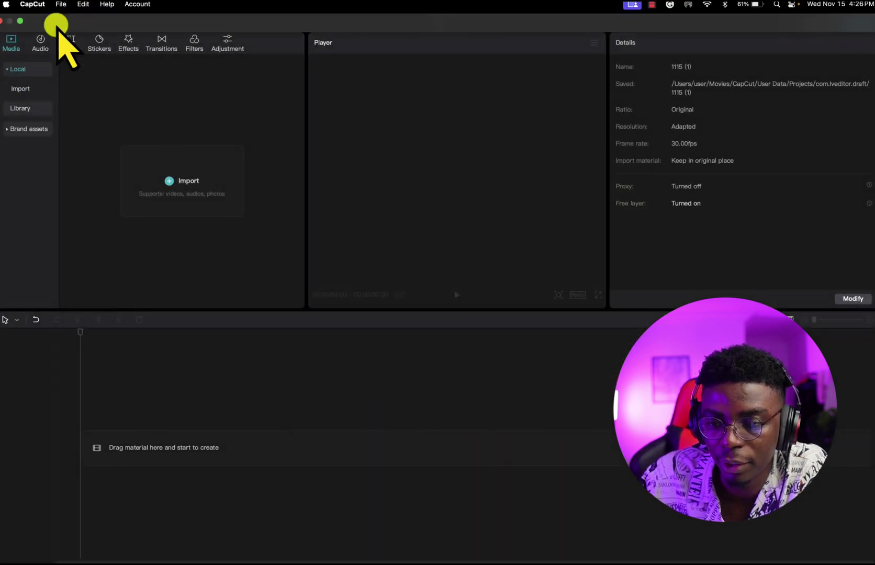
click(23, 21)
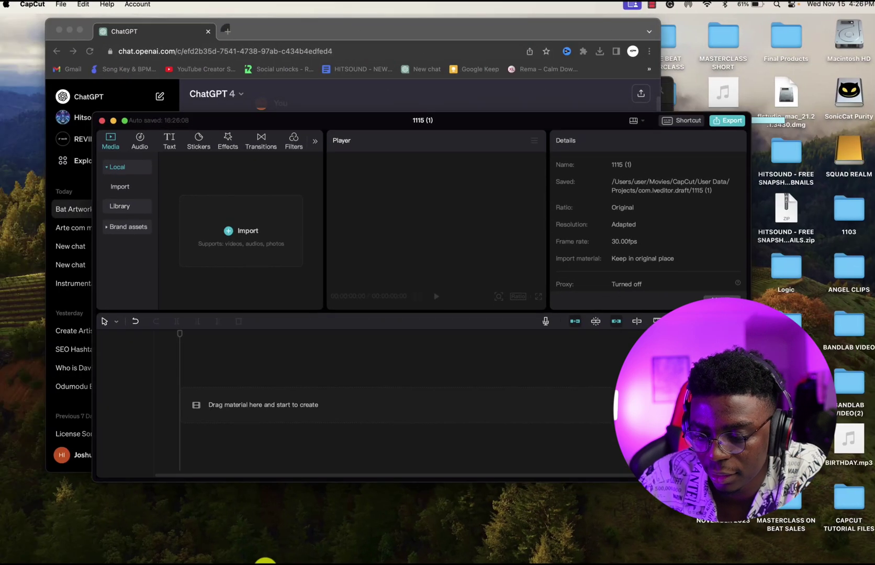
Bring the newest DALL·E bat artwork PNG from the Finder's Downloads folder into CapCut's local media and select it there
click(55, 544)
drag(445, 90, 628, 169)
click(489, 265)
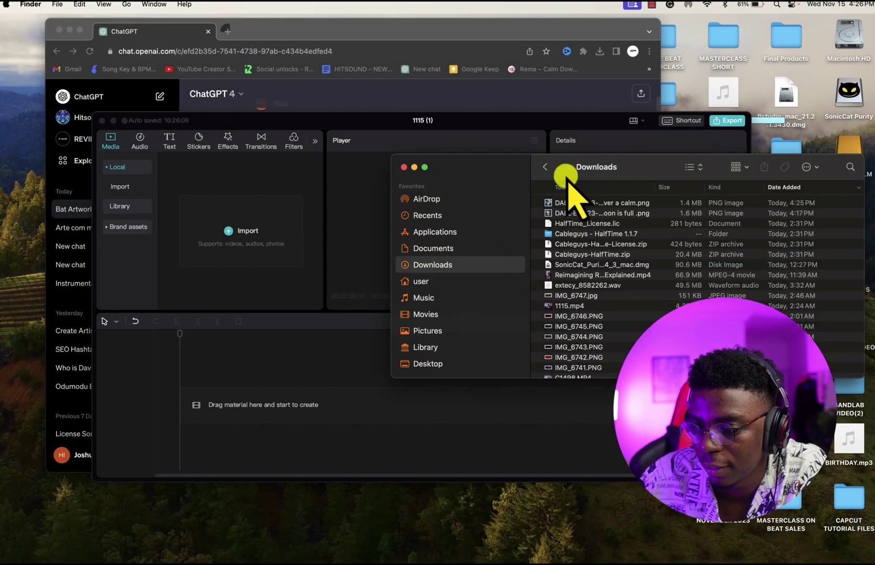
click(591, 203)
drag(591, 204, 272, 244)
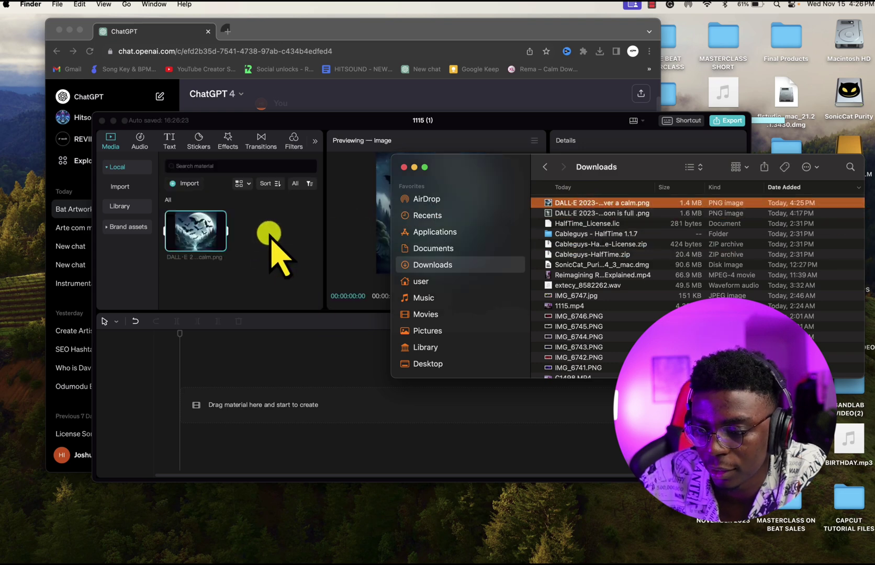
click(203, 233)
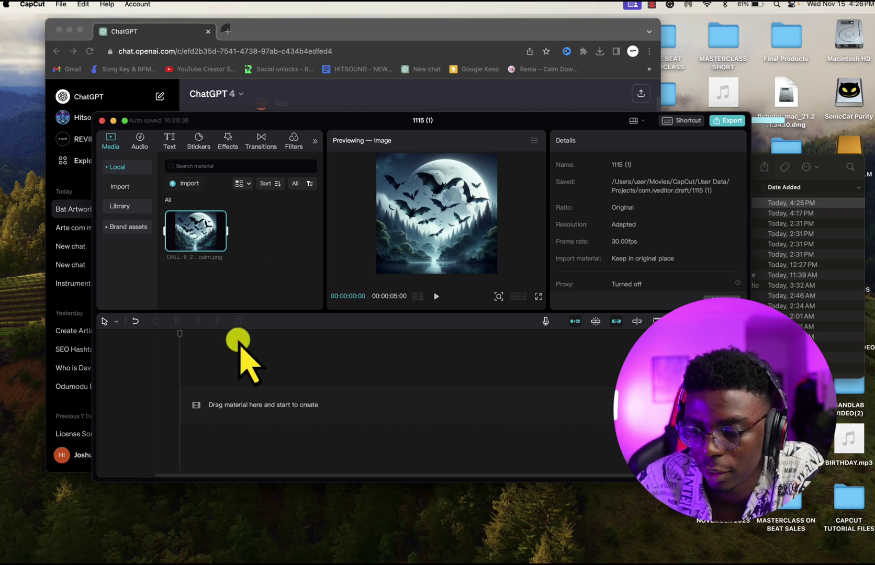
Switch to Chrome and search Google Images for "black background" in a new tab, with the browser in full screen
click(348, 27)
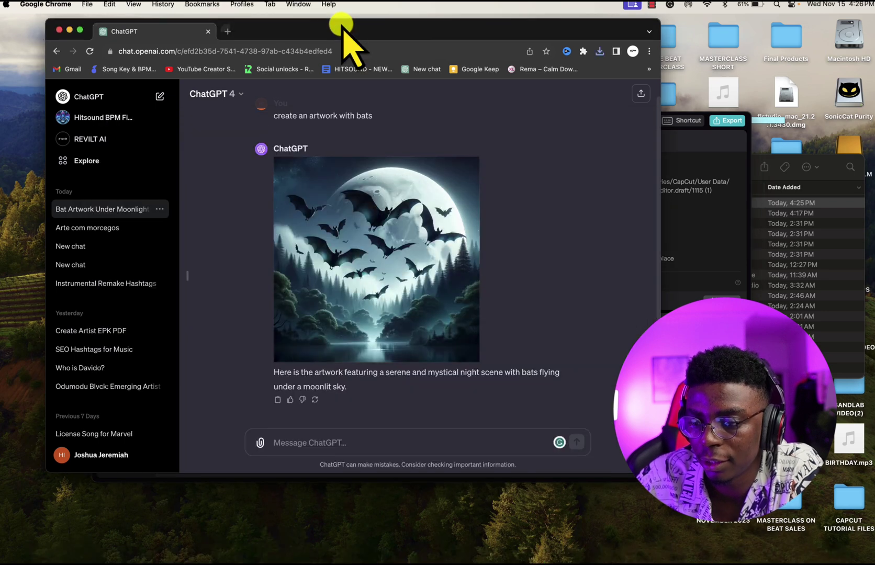
click(226, 31)
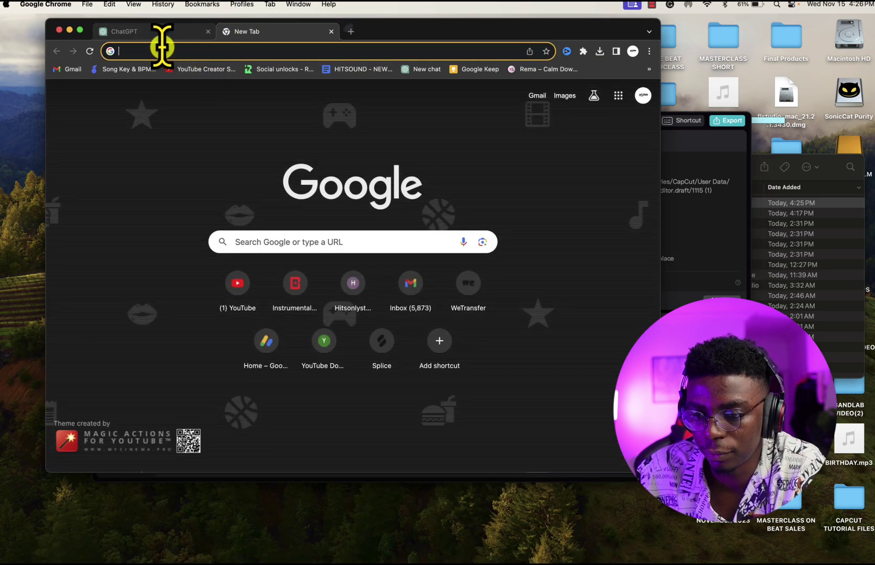
text(bl)
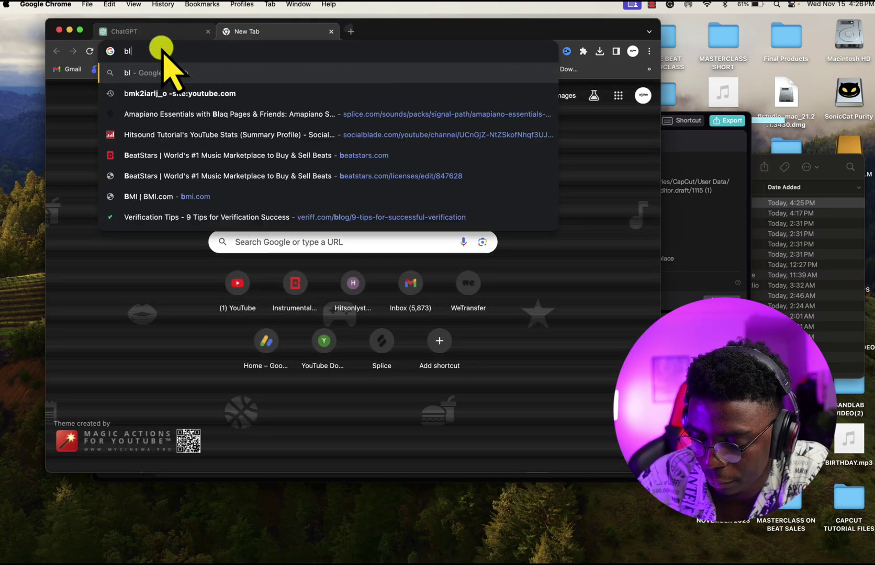
text(ack)
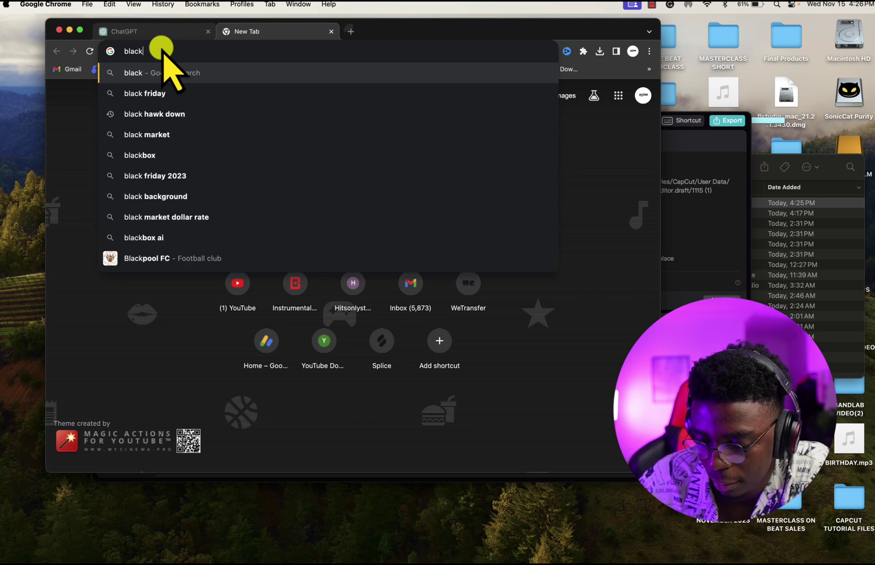
text( background)
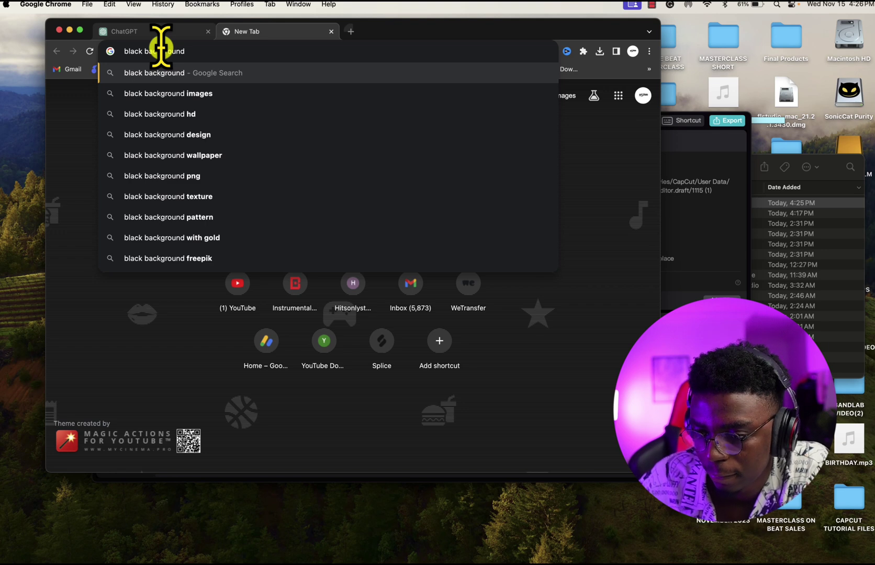
key(Return)
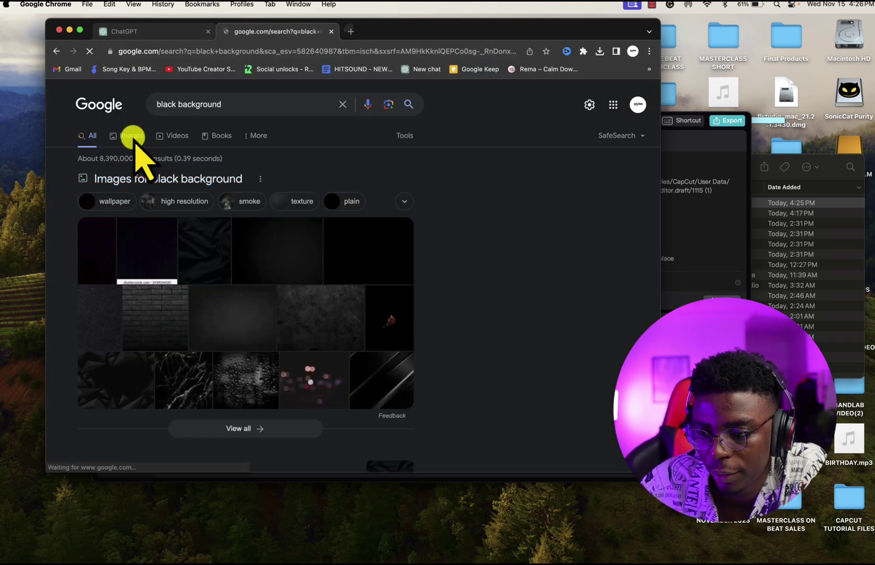
click(133, 137)
click(79, 29)
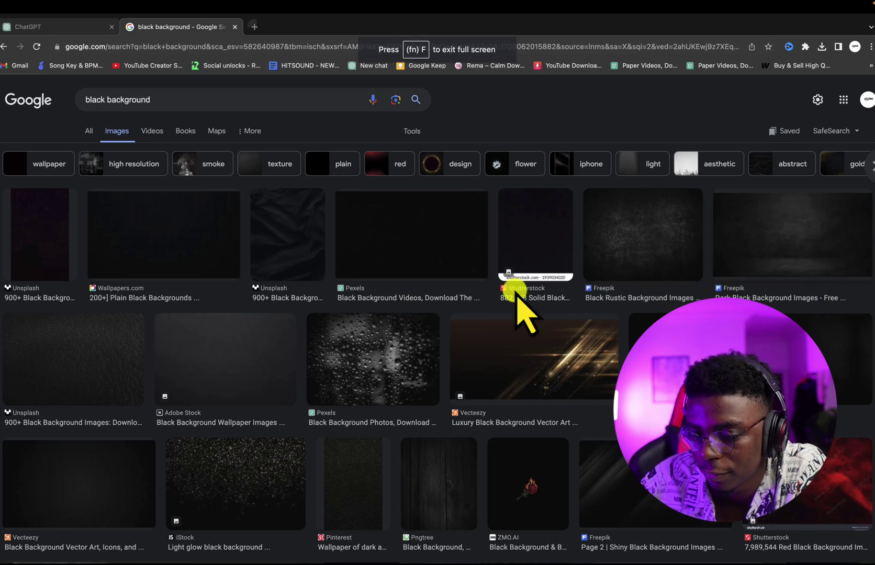
Save Freepik's black rustic background image to Downloads under the name "black background"
scroll(342, 460, down, 4)
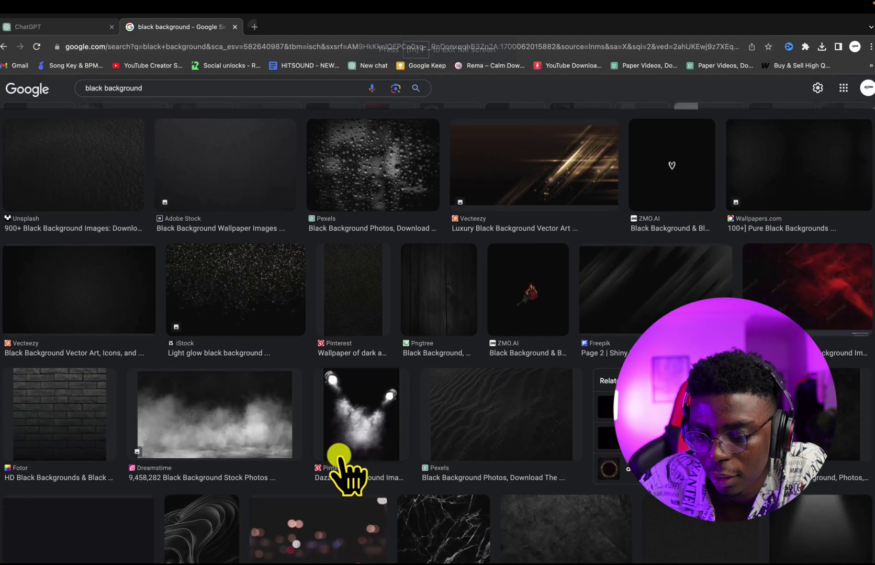
scroll(339, 457, up, 5)
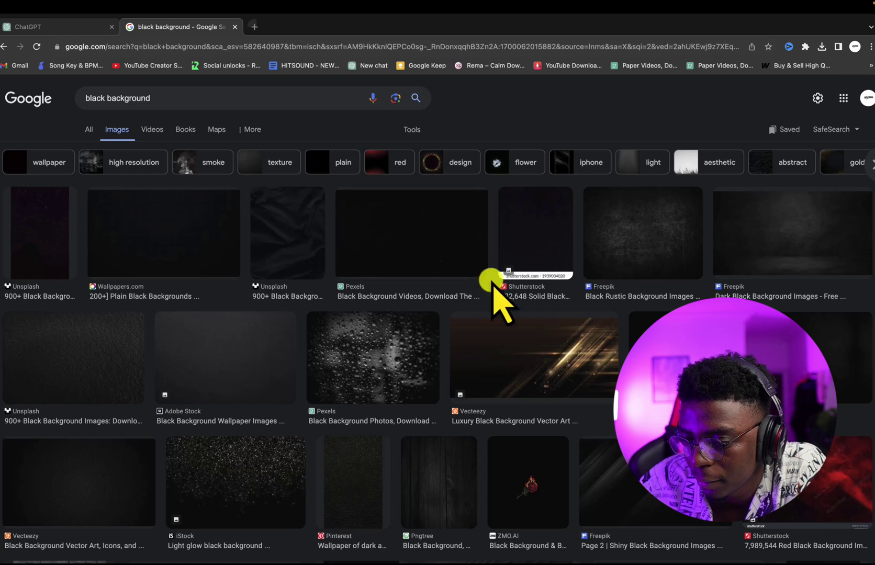
click(629, 250)
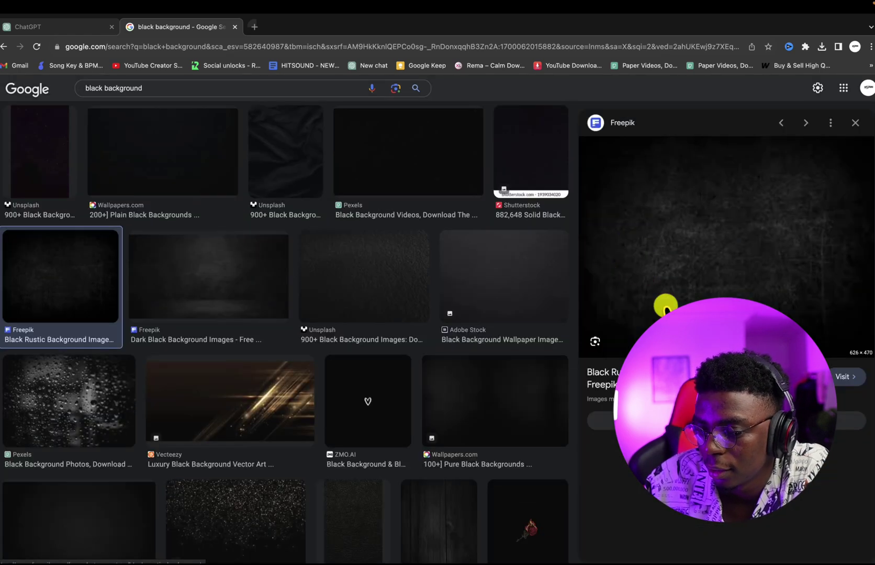
right_click(700, 278)
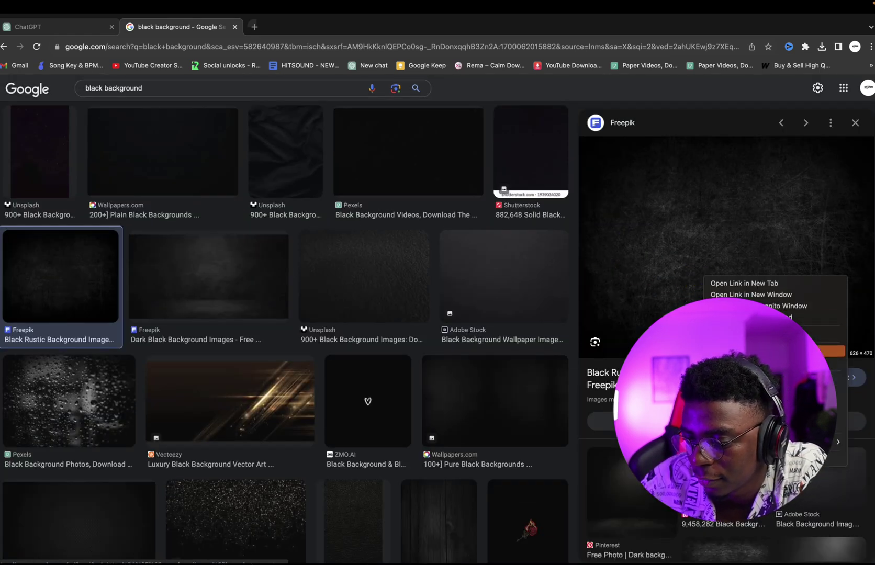
click(505, 277)
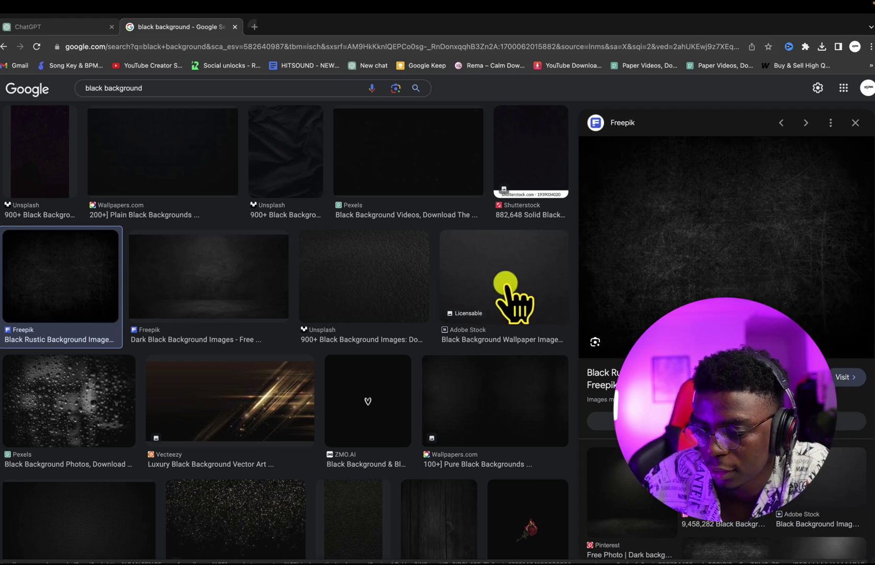
text(black background)
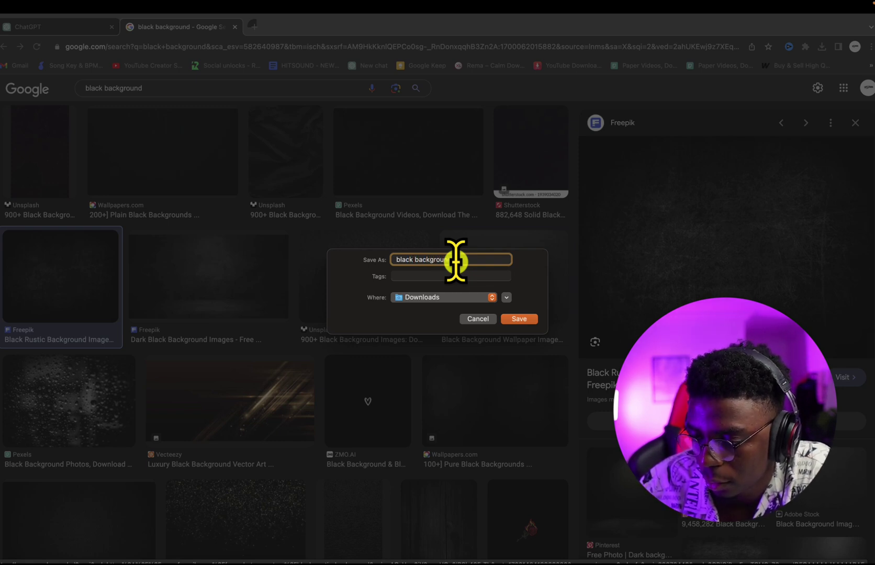
click(525, 319)
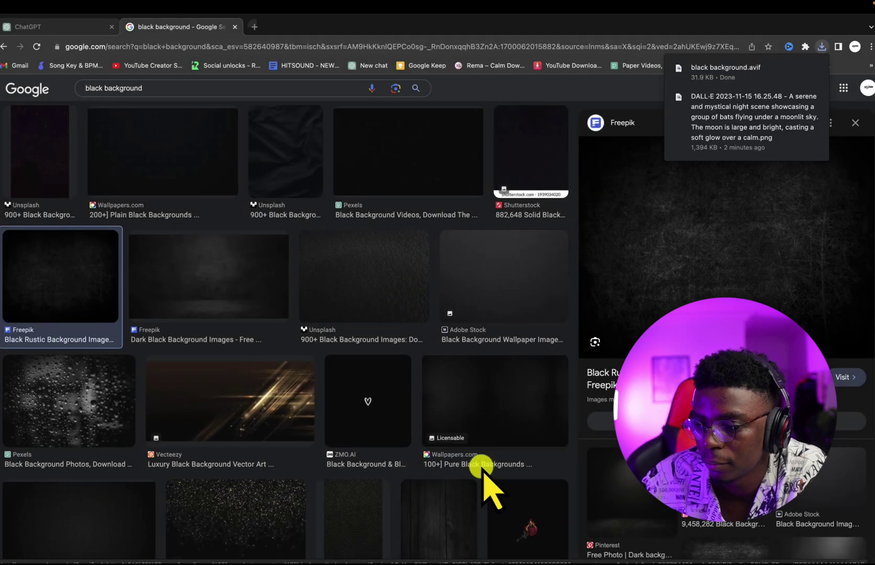
Switch to CapCut and try to import black background.avif from the Finder's Downloads folder into its local media
click(437, 547)
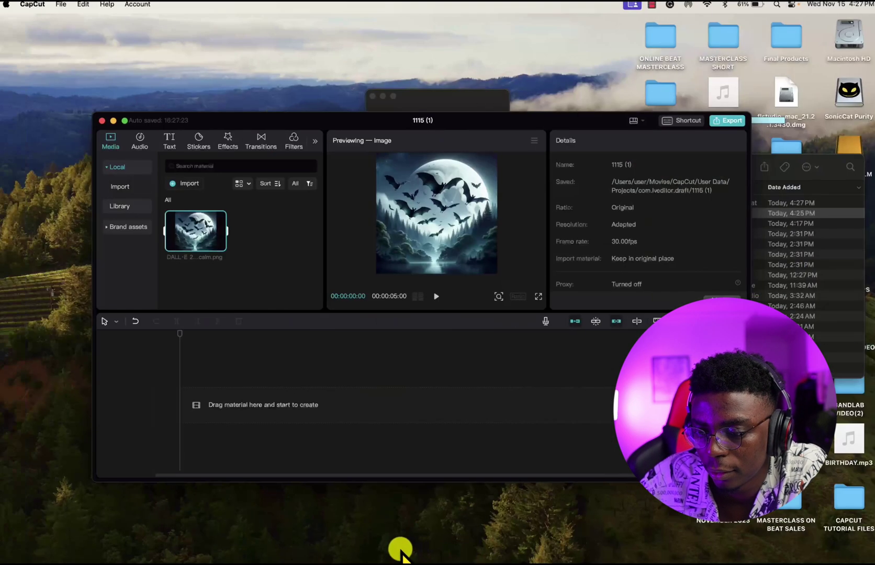
click(47, 540)
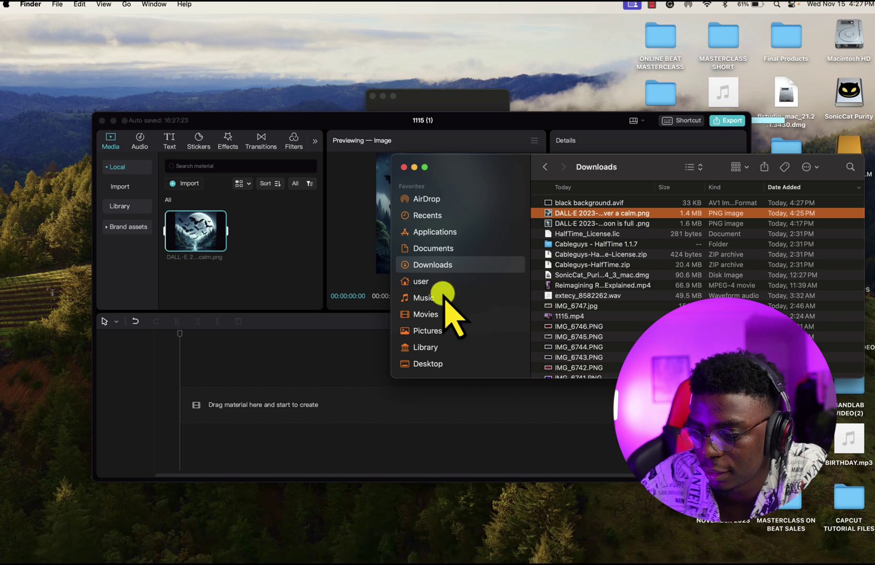
drag(571, 202, 257, 265)
drag(562, 210, 251, 264)
Switch to Chrome and save Unsplash's dark fabric image from the "black background" results to the Downloads folder
click(238, 541)
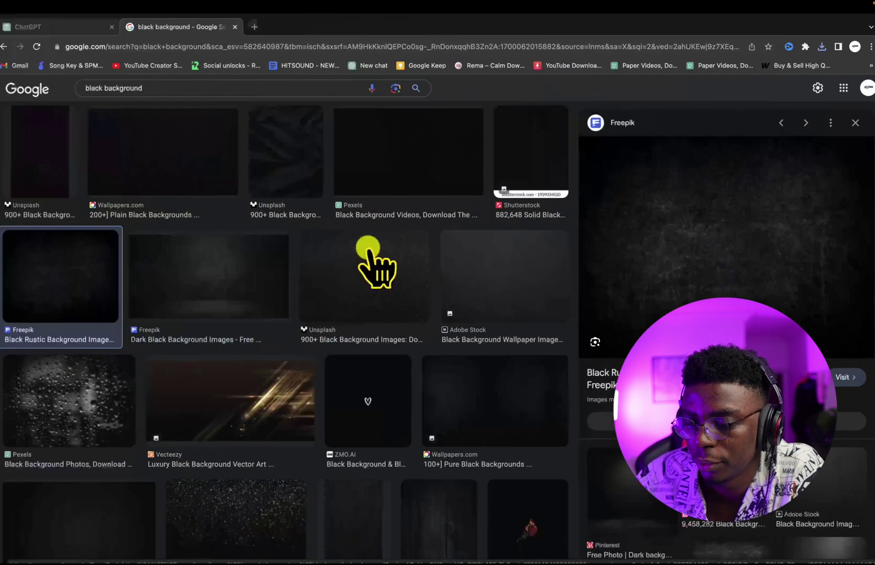
click(299, 179)
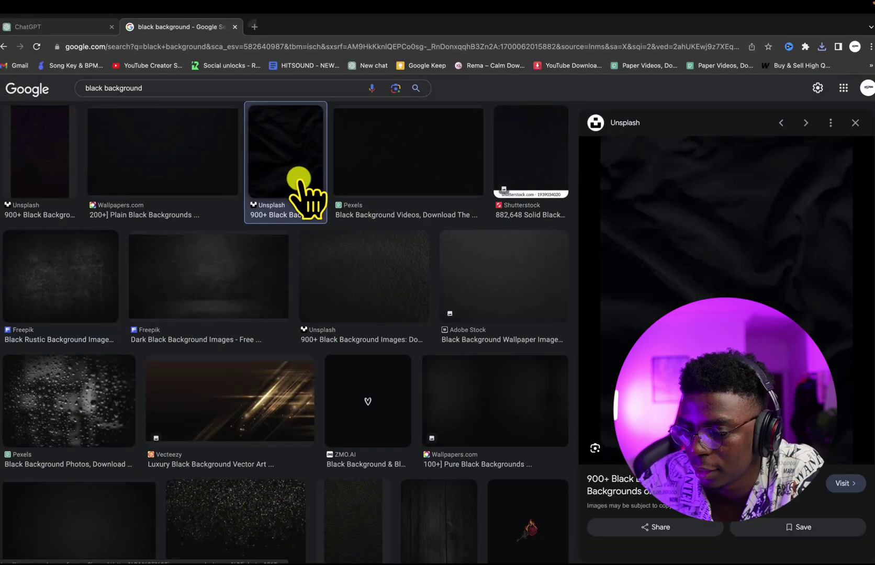
right_click(787, 510)
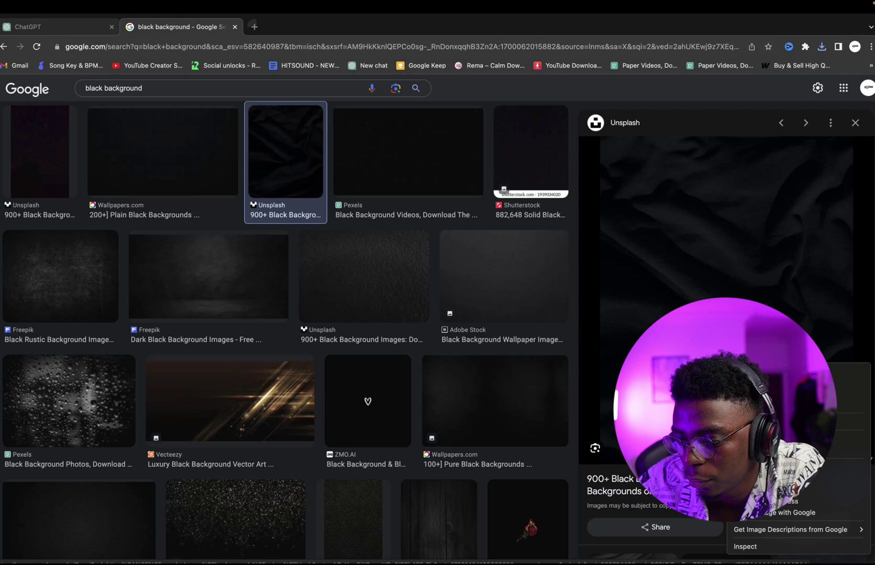
click(788, 510)
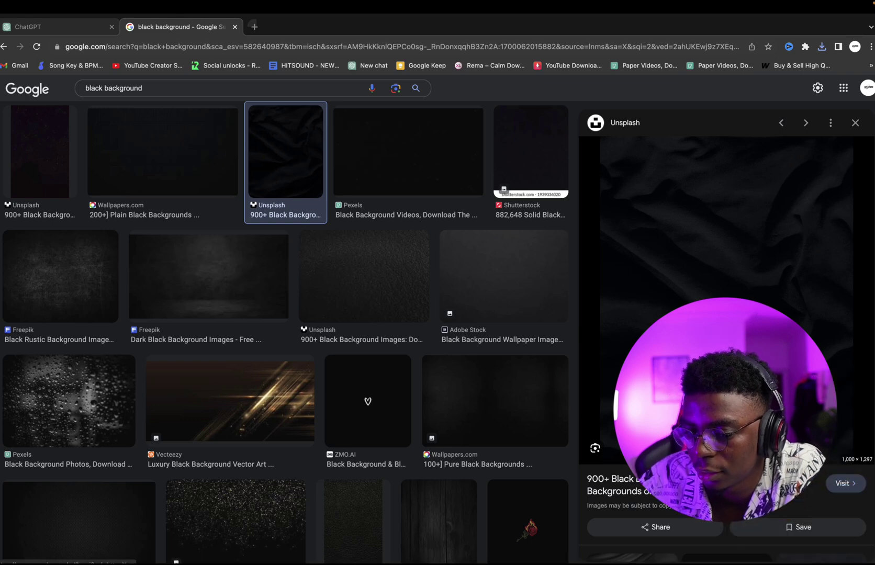
click(517, 325)
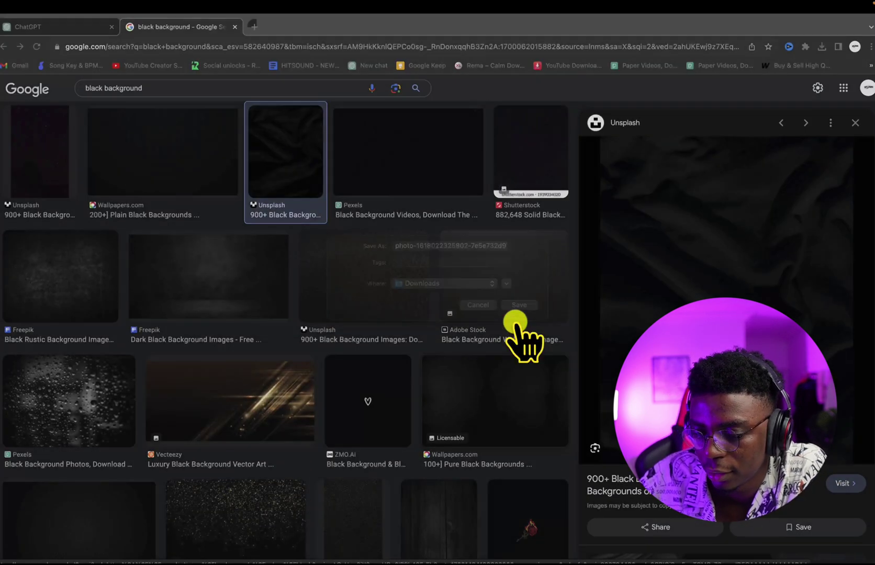
Switch to CapCut and try to import the new Unsplash .avif photo from the Finder's Downloads folder into its local media
mouse_move(322, 547)
click(441, 554)
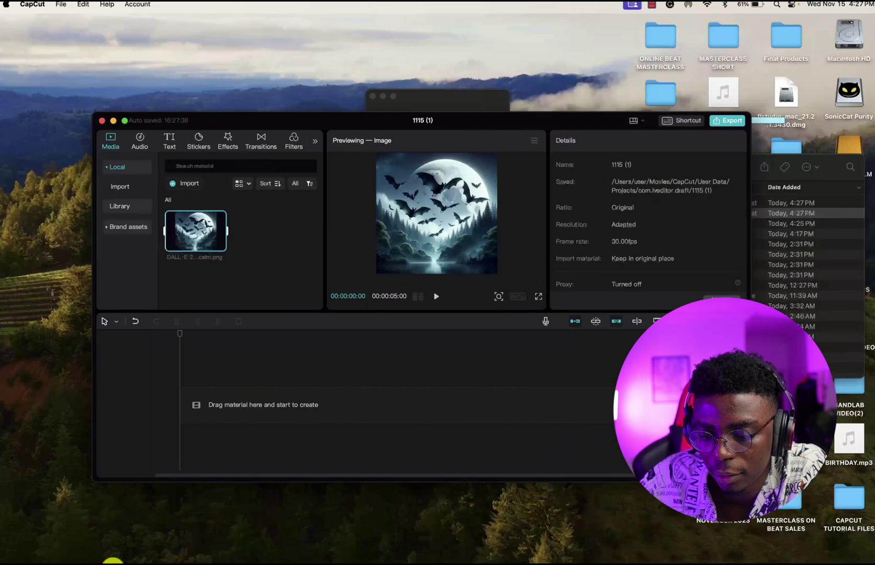
click(46, 544)
drag(559, 203, 254, 241)
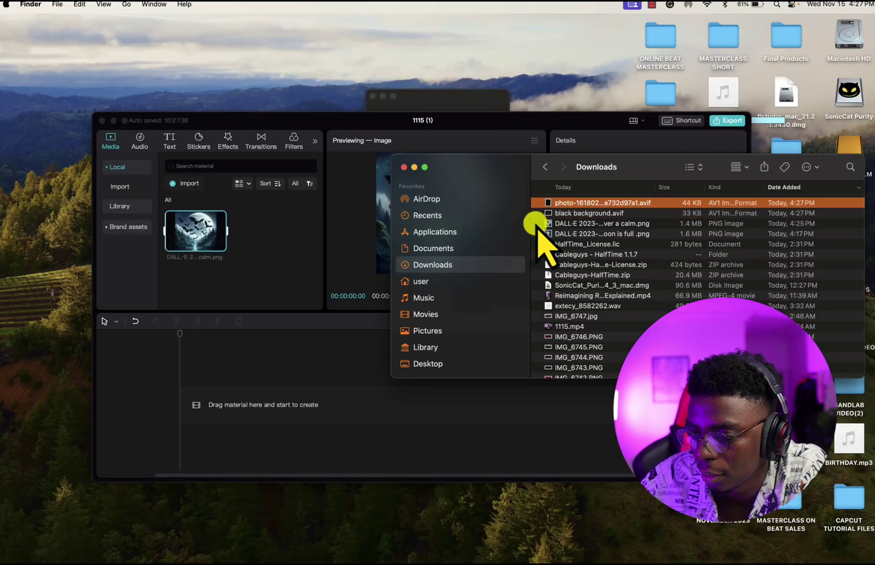
Rename black background.avif in the Downloads folder as black background.jpeg and accept the extension change
click(620, 214)
right_click(613, 213)
click(660, 271)
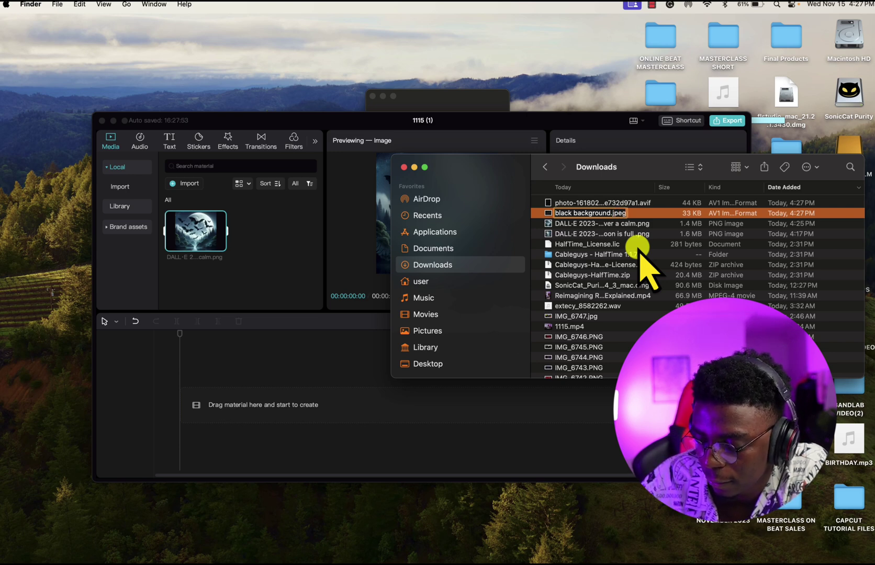
key(Return)
click(458, 236)
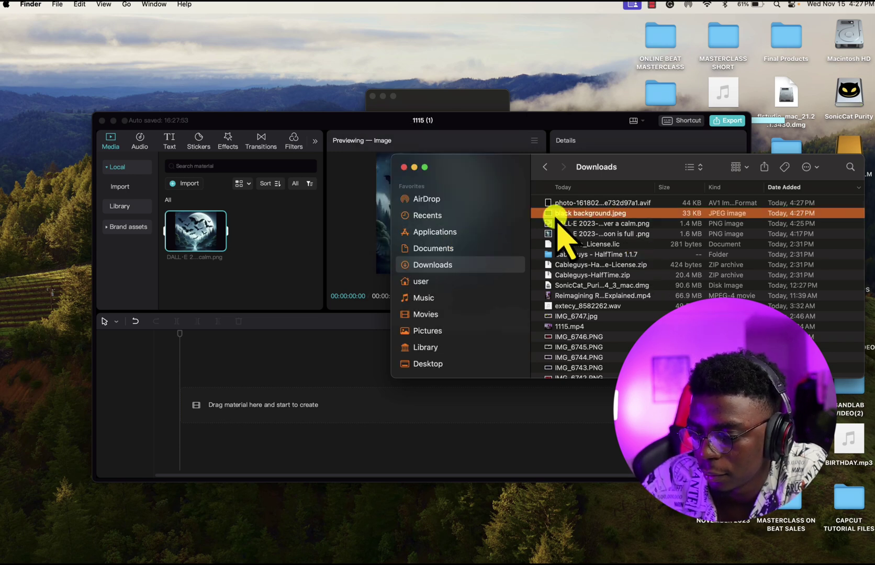
Import black background.jpeg into CapCut's local media and place it at the start of the timeline, with CapCut in full screen
drag(586, 212, 284, 240)
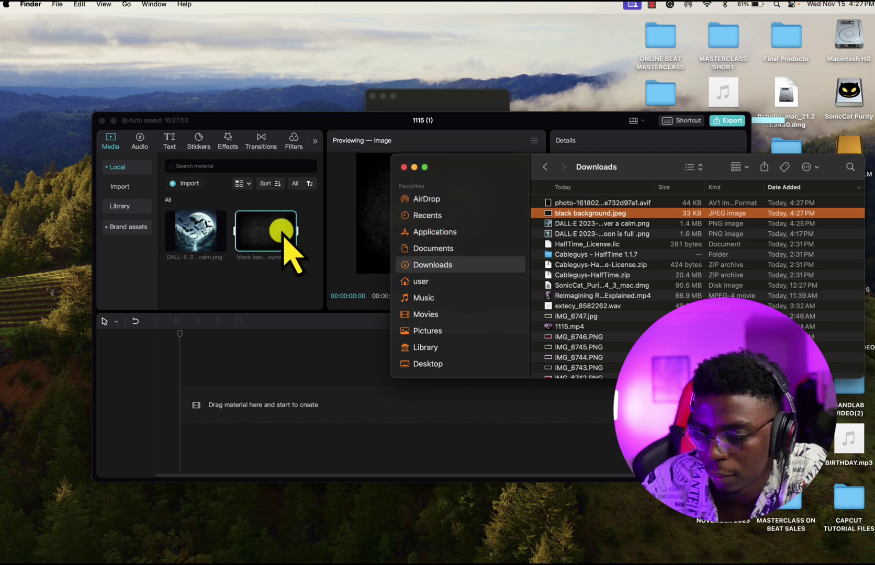
click(265, 291)
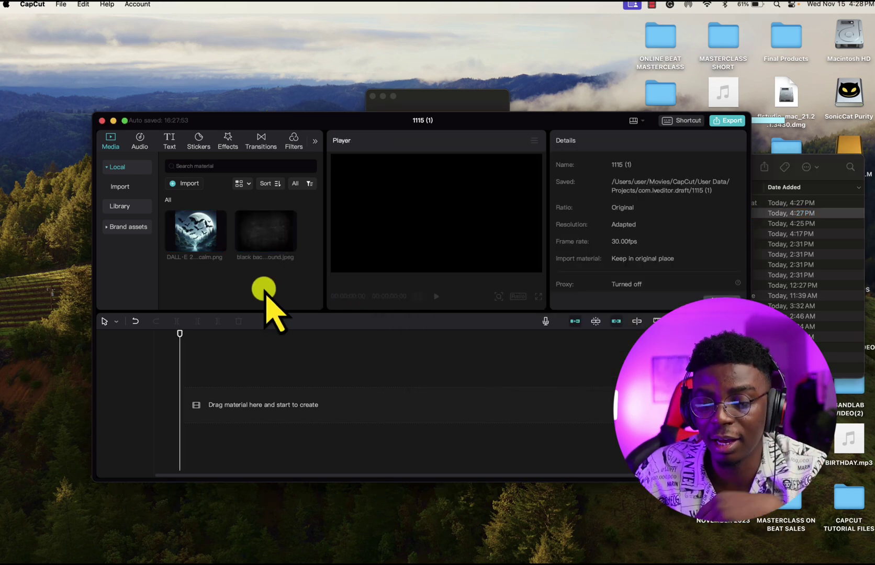
drag(255, 252, 184, 408)
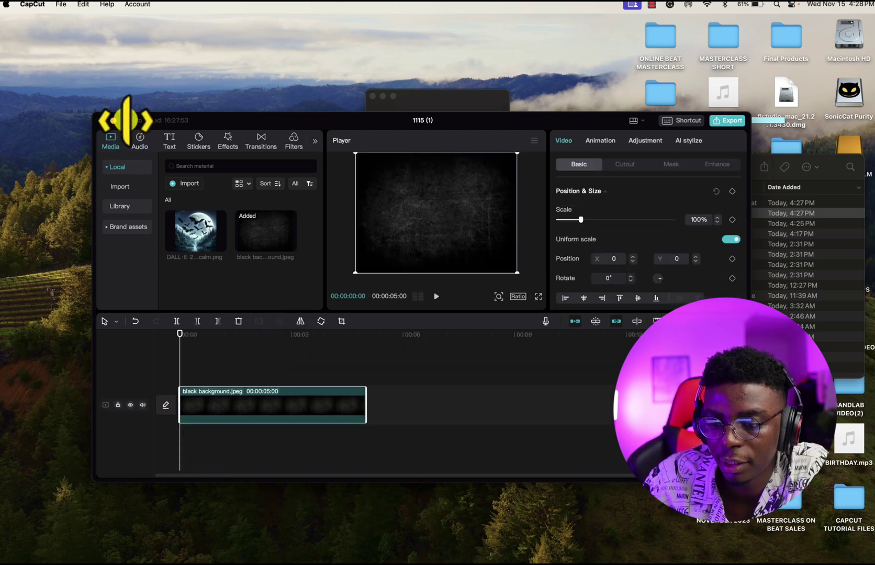
click(124, 120)
click(201, 400)
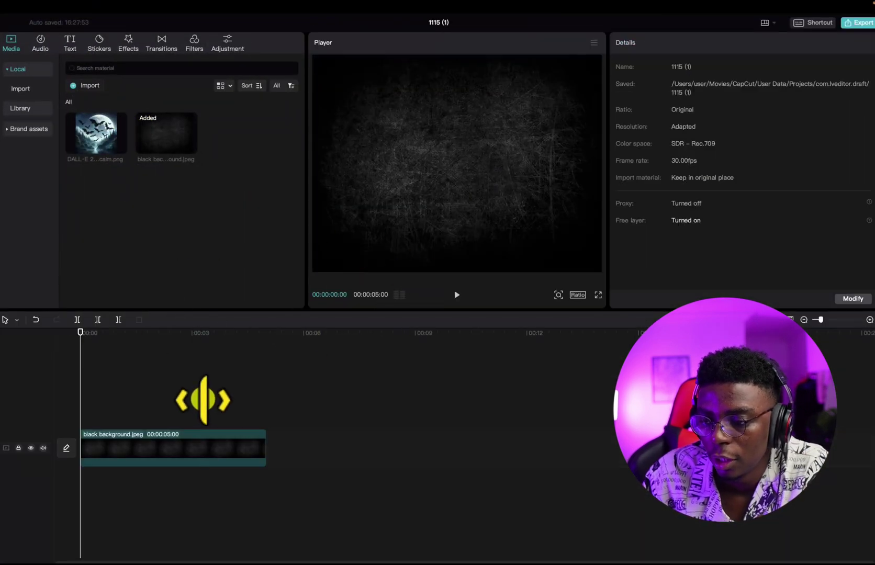
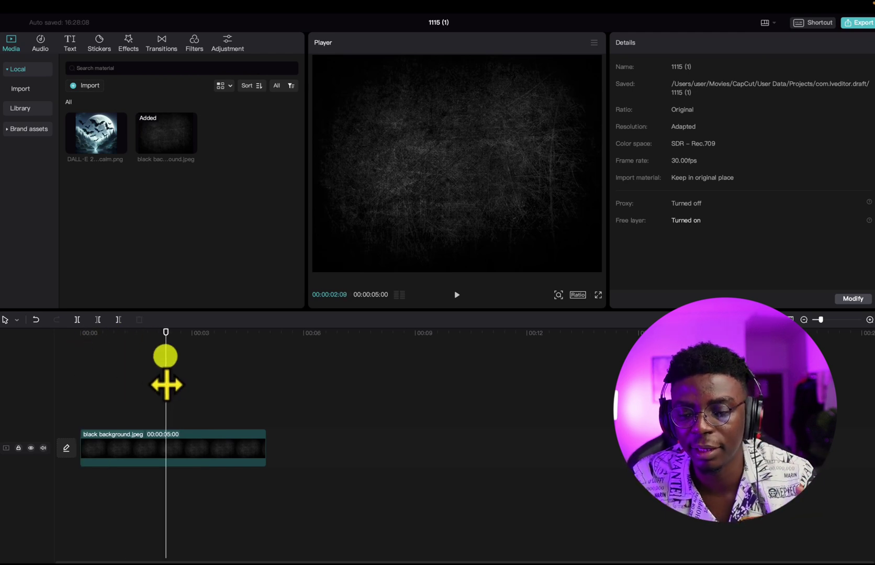
Switch to Finder and open the NOVEMBER 2023 folder on the Desktop
mouse_move(50, 557)
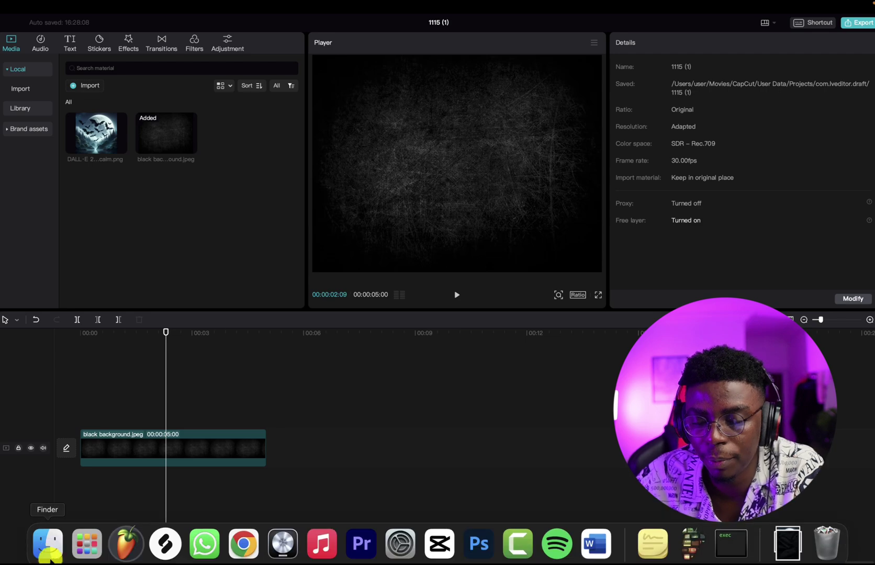
click(47, 544)
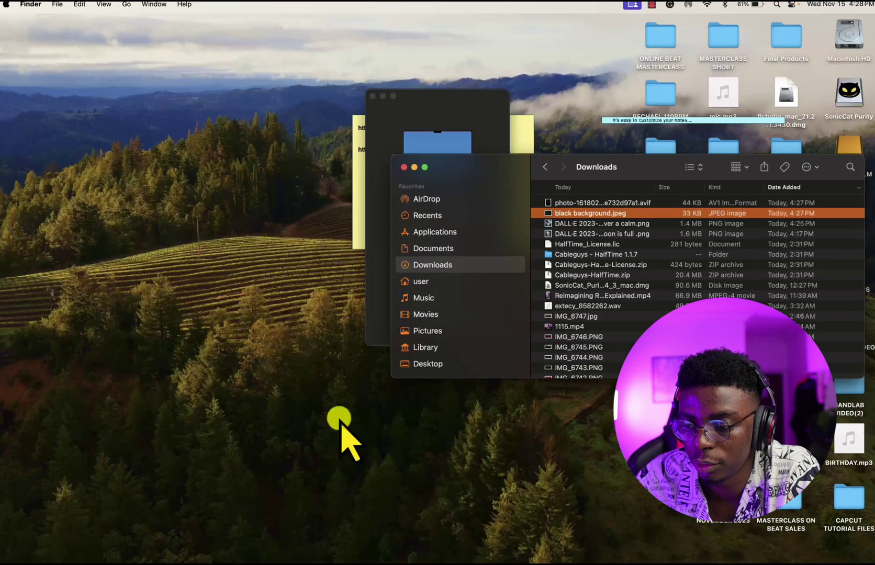
click(386, 356)
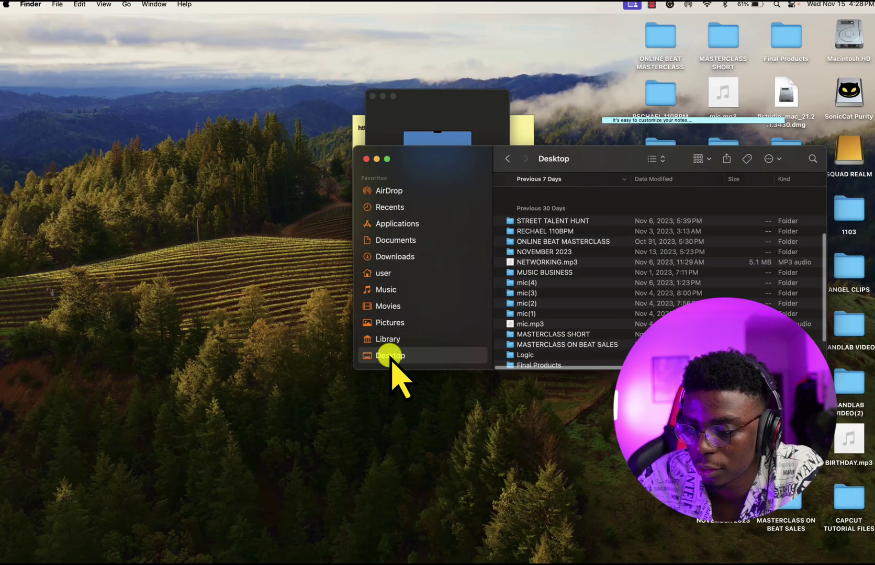
double_click(558, 249)
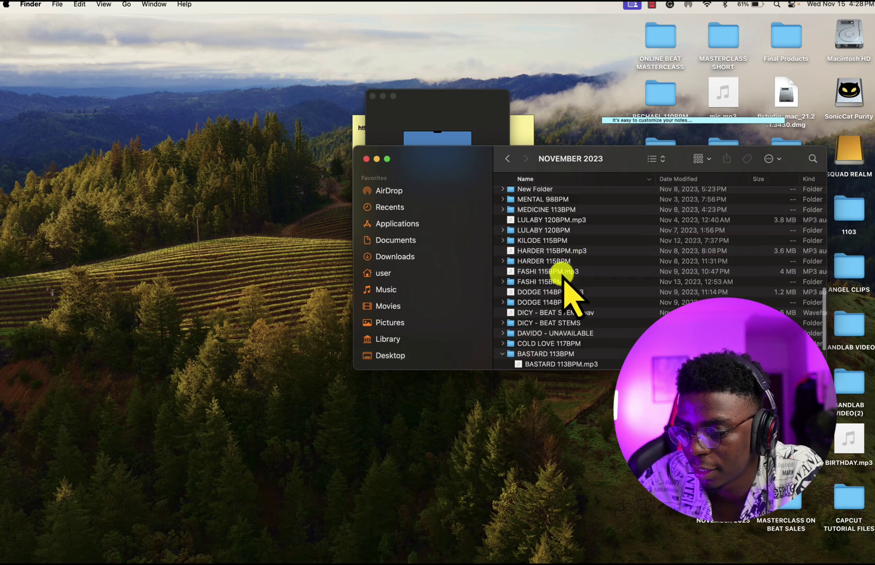
Find SOFT 100BPM.mp3 in the SOFT 100BPM folder and try to bring it into the full-screen CapCut project
scroll(570, 314, down, 3)
scroll(563, 309, down, 2)
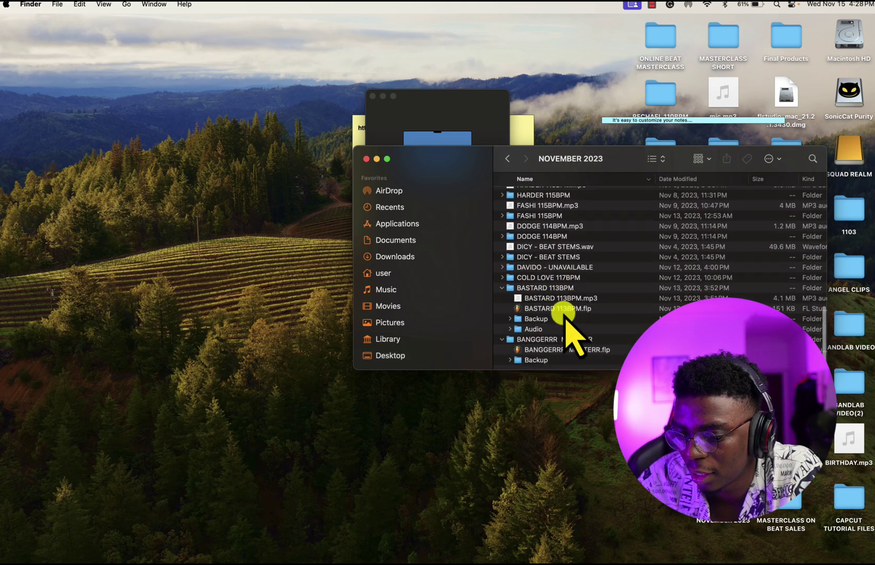
scroll(564, 355, up, 5)
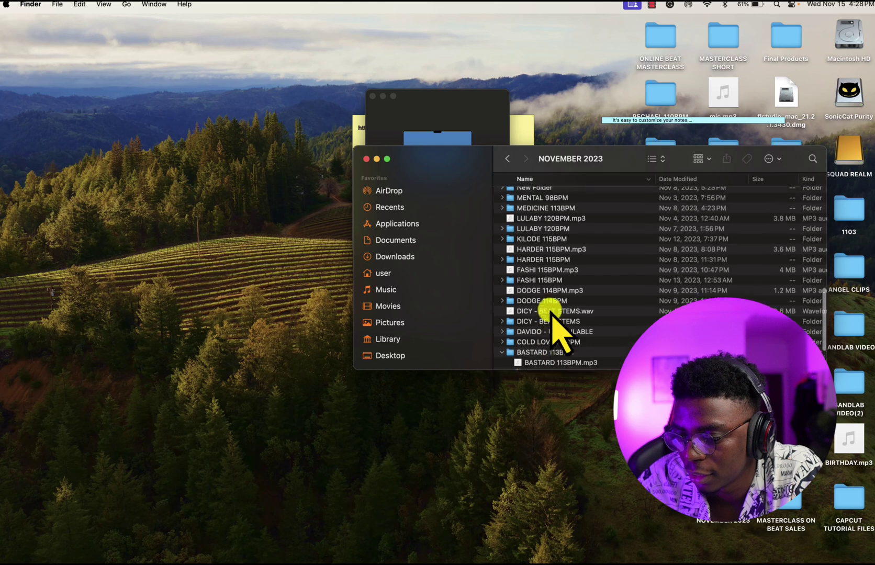
scroll(549, 312, up, 2)
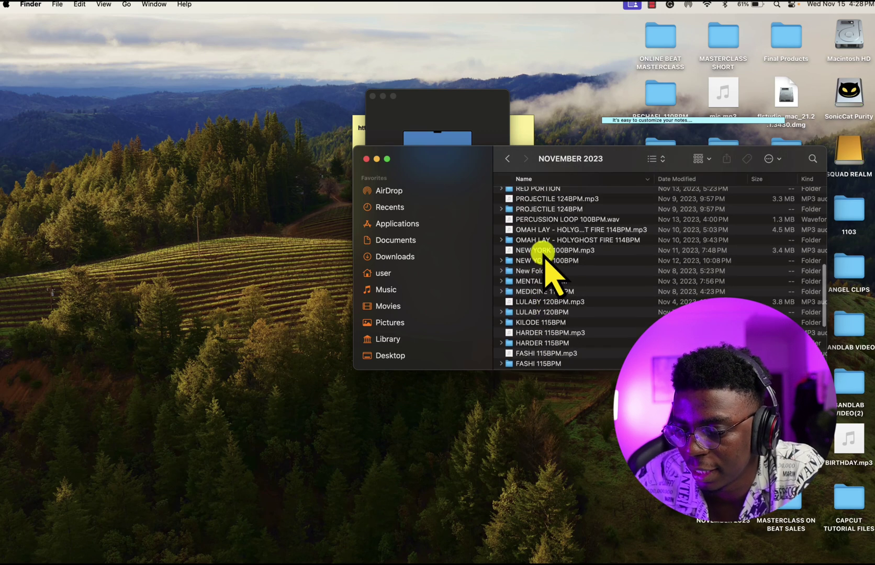
click(543, 220)
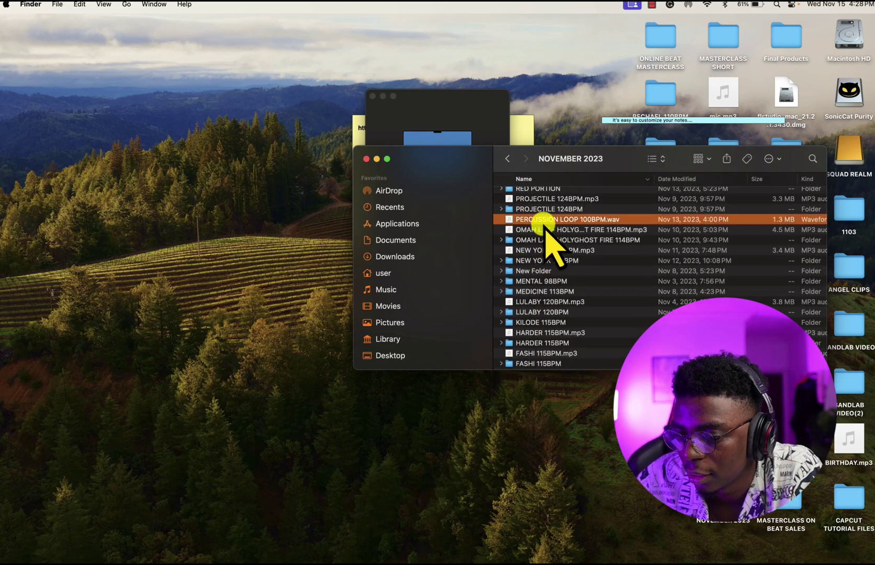
scroll(544, 230, up, 10)
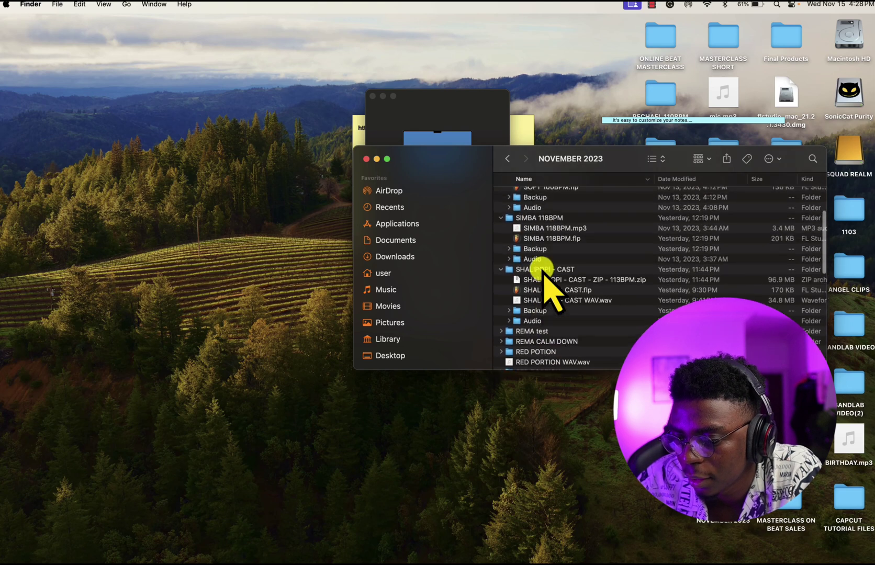
scroll(546, 283, up, 4)
drag(547, 256, 448, 555)
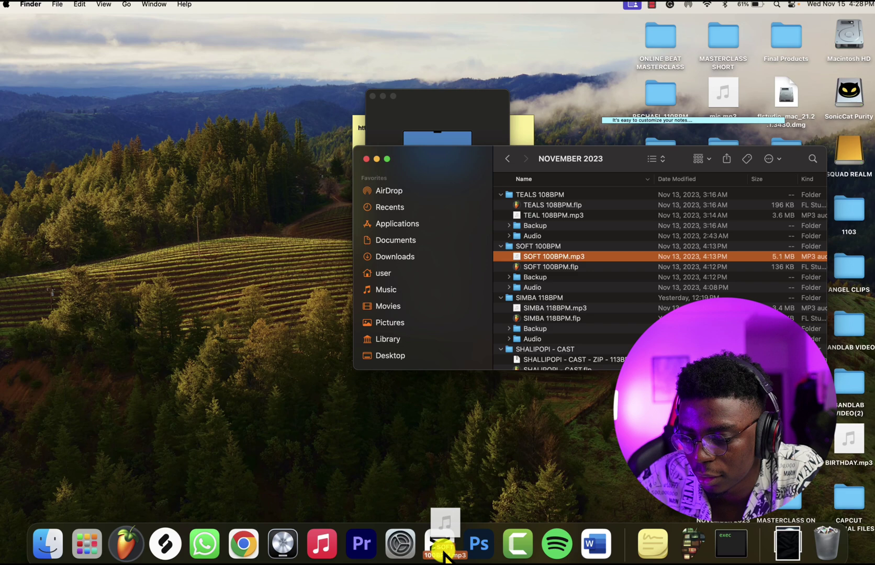
drag(443, 556, 441, 555)
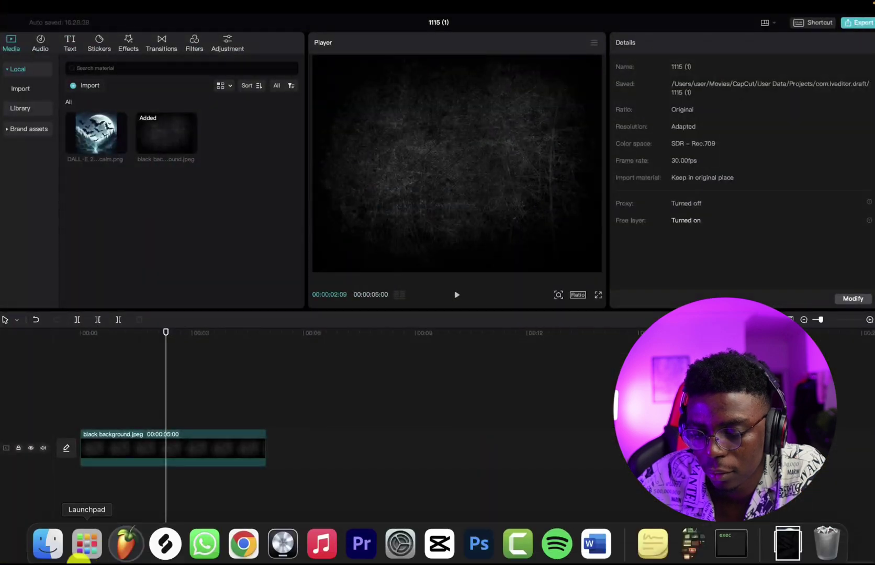
Return to CapCut and take its window out of full screen
click(47, 544)
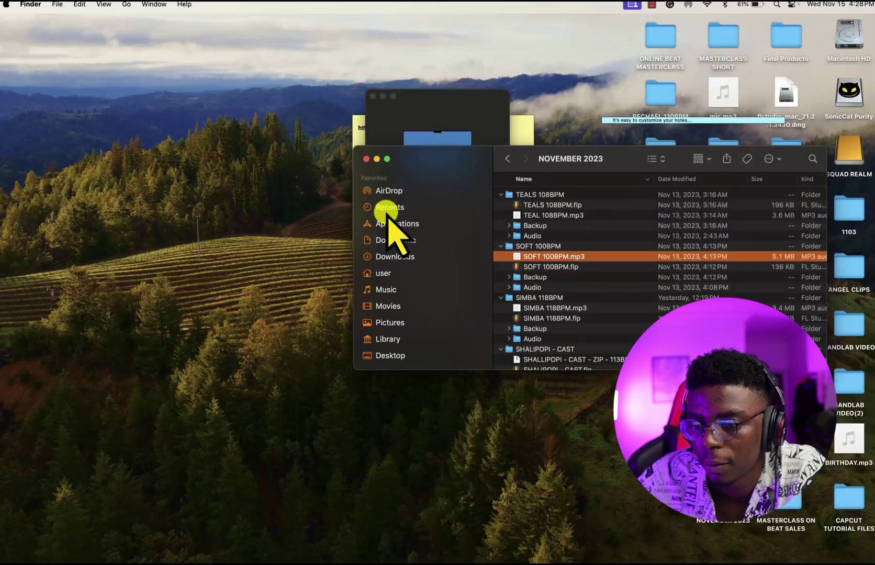
mouse_move(354, 561)
click(438, 544)
mouse_move(107, 9)
click(26, 21)
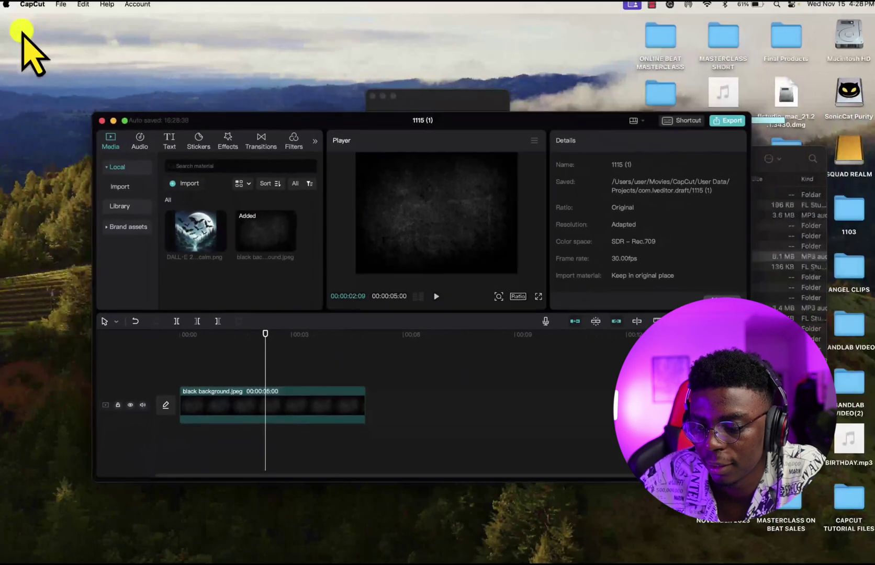
Import SOFT 100BPM.mp3 from Finder into CapCut's local media and place it on the timeline under the black background clip
click(47, 546)
drag(543, 255, 199, 293)
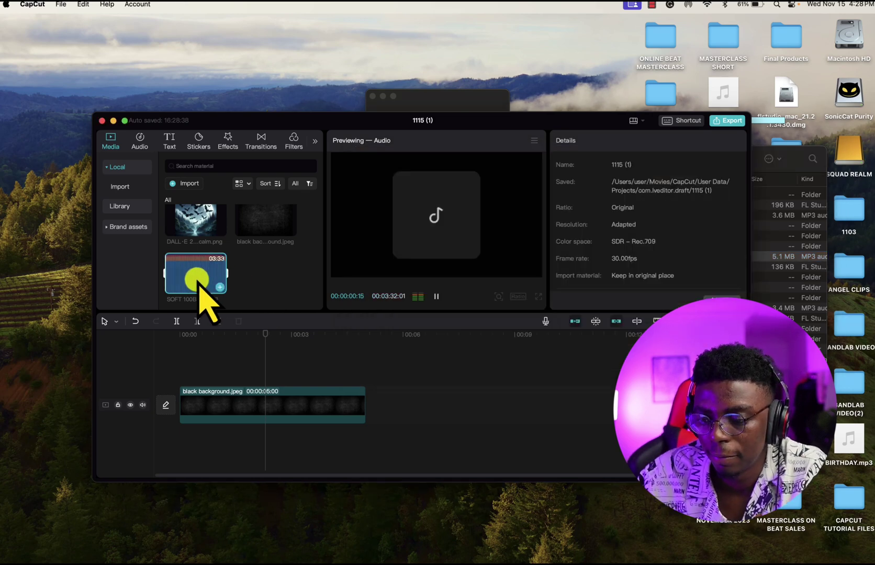
drag(187, 277, 242, 420)
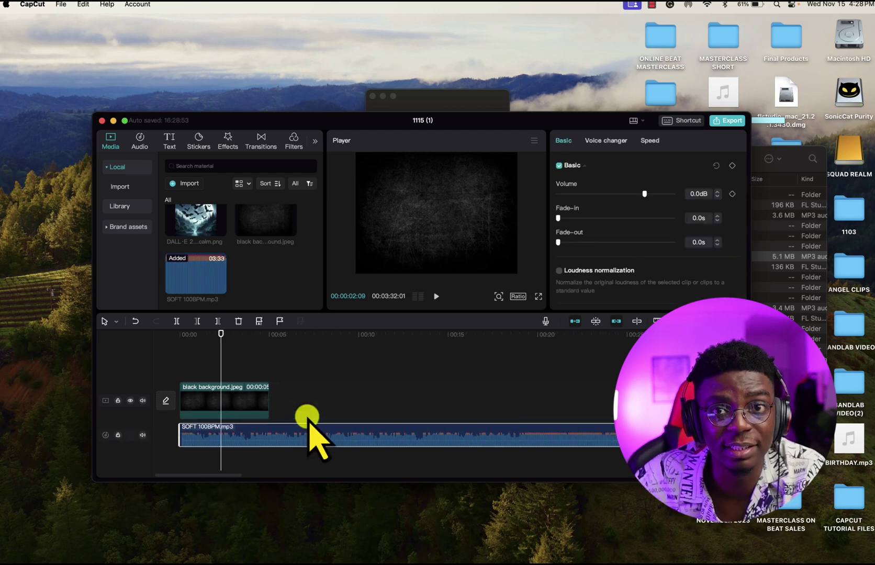
Select the black background clip on the timeline and set the project's aspect ratio to 16:9
scroll(308, 421, down, 3)
click(219, 398)
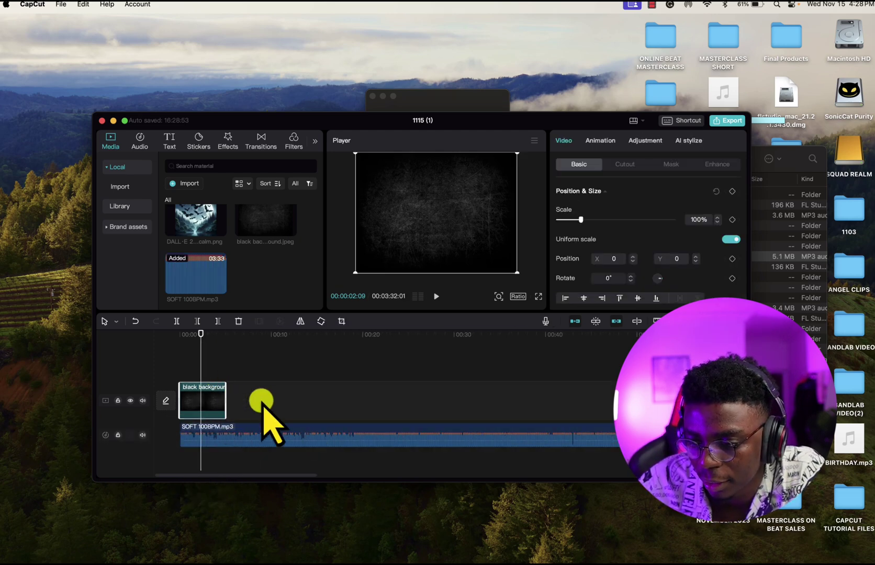
scroll(261, 414, down, 3)
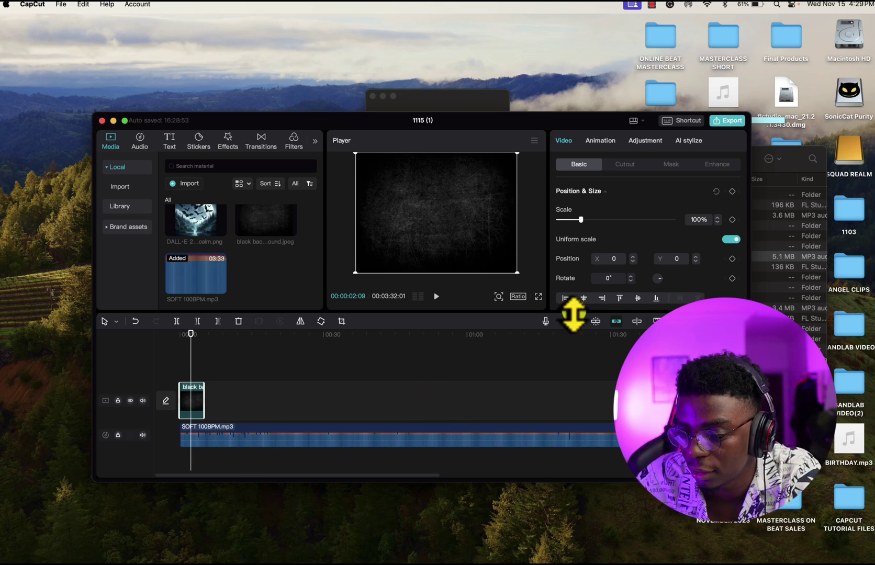
click(518, 296)
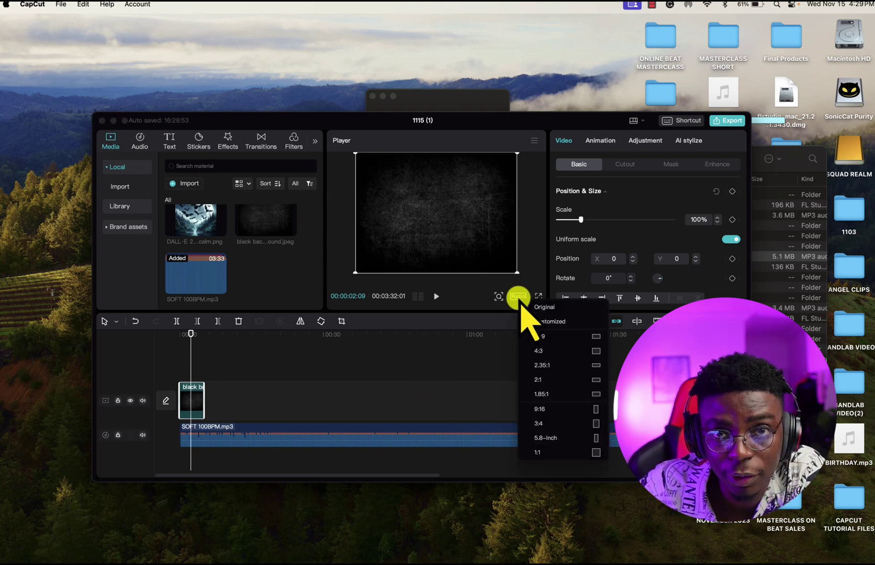
click(567, 345)
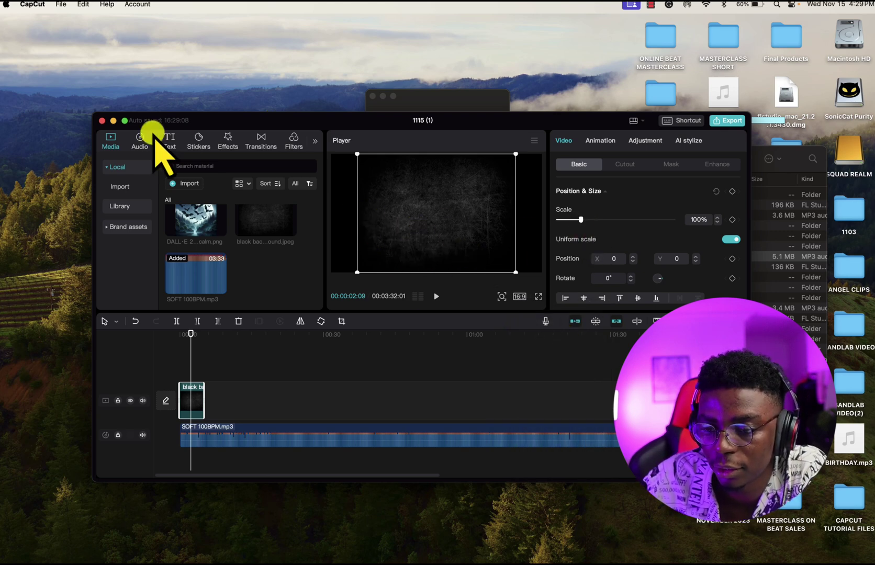
Put CapCut in full screen and scale the black background clip to 137% to fill the frame
click(124, 121)
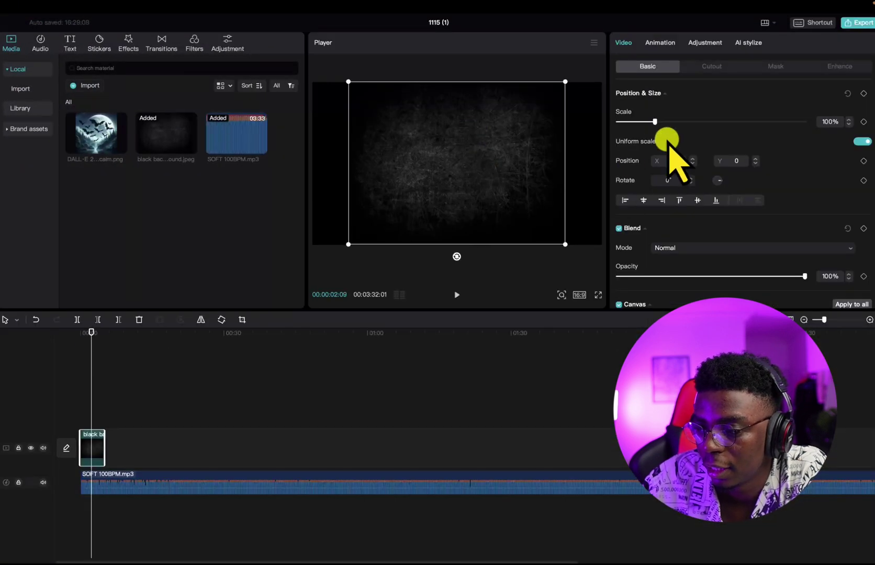
drag(656, 123, 664, 119)
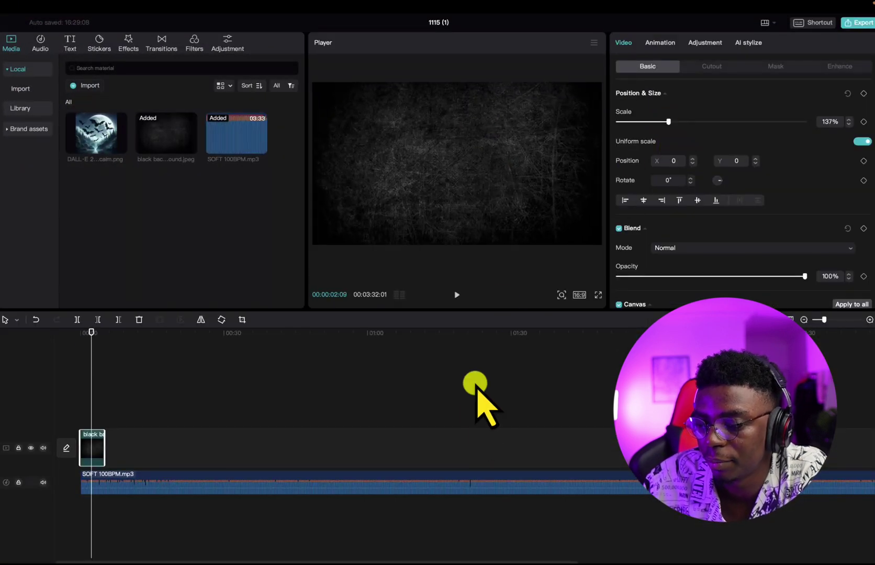
Extend the black background clip on the timeline to the end of the SOFT 100BPM.mp3 track
click(445, 416)
click(83, 333)
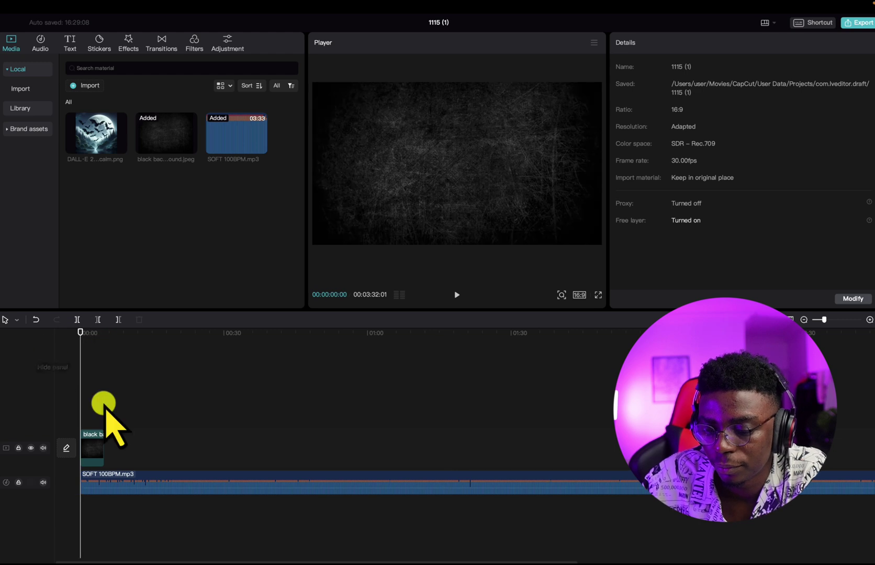
scroll(107, 419, down, 2)
drag(84, 441, 400, 518)
Place the DALL-E bat artwork at the start of a track above the background and extend it to the song's end
drag(280, 391, 69, 382)
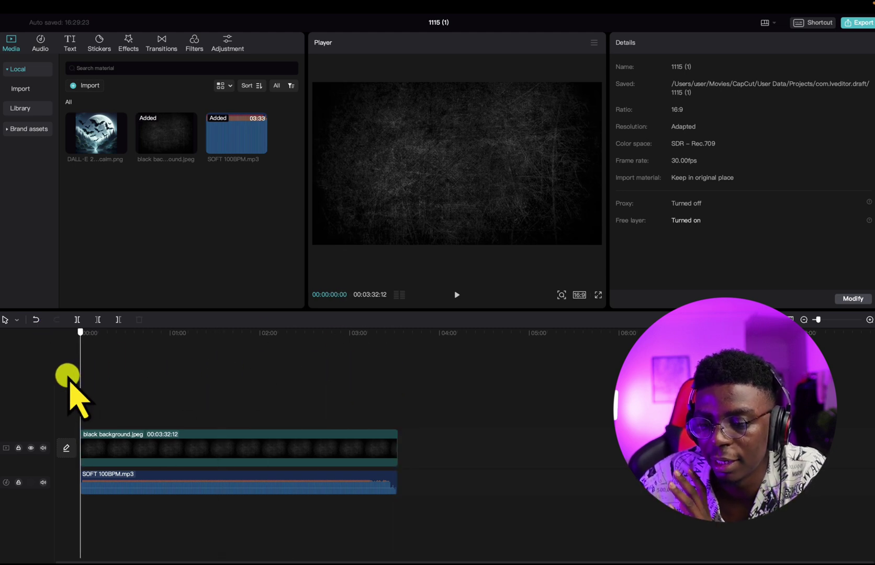
drag(93, 147, 99, 413)
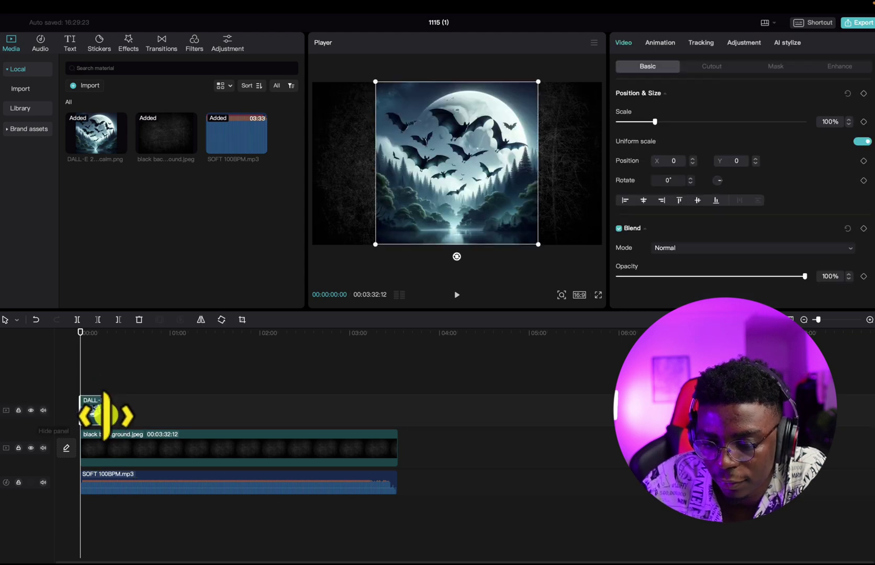
drag(101, 412, 390, 429)
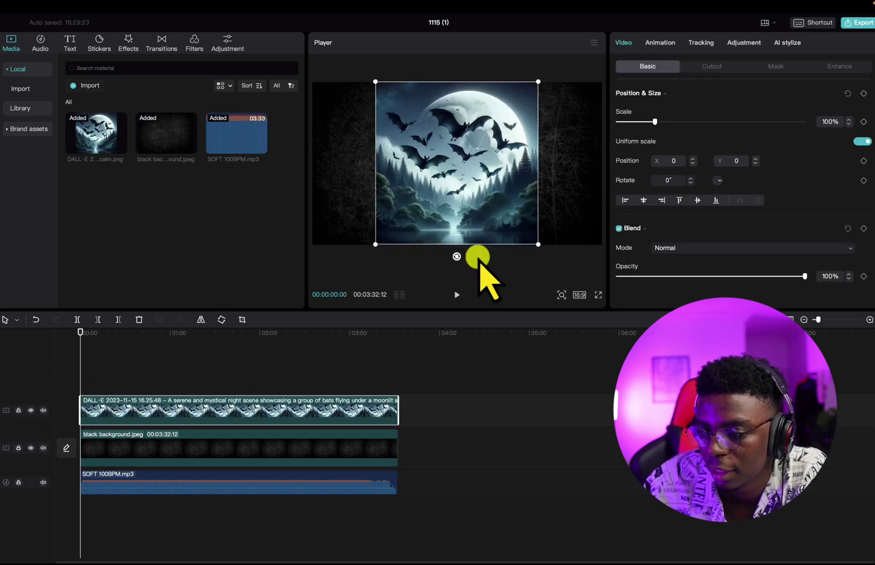
Scale the bat artwork down to 68% and return the playhead to the start of the timeline
drag(654, 122, 639, 121)
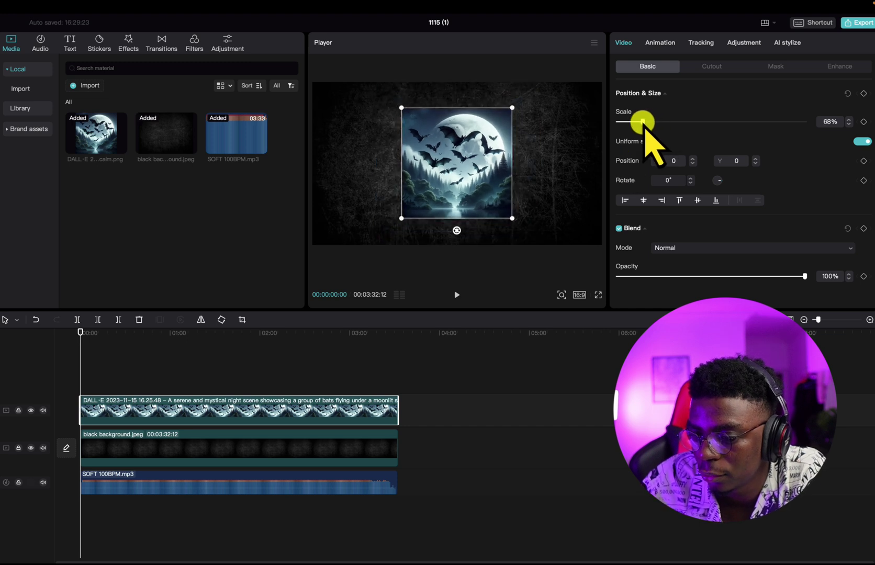
click(242, 364)
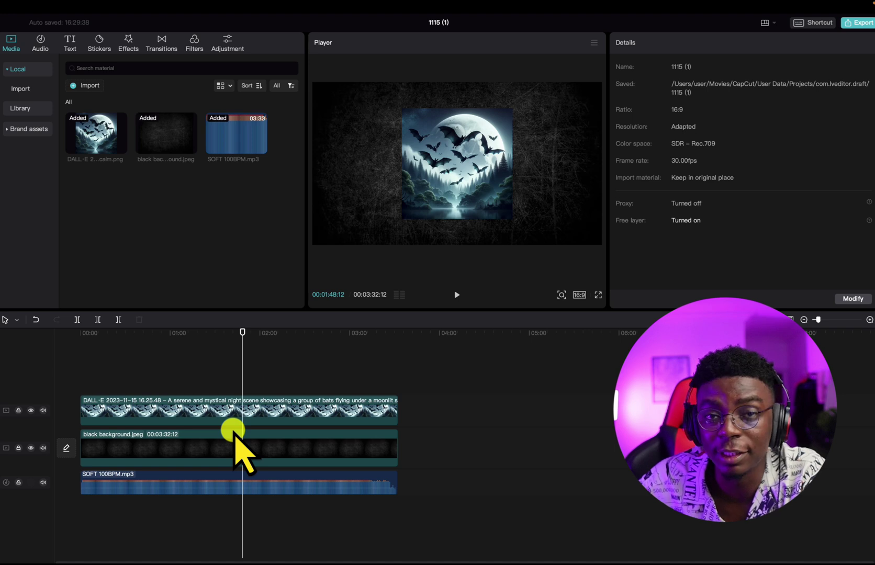
drag(236, 347, 69, 349)
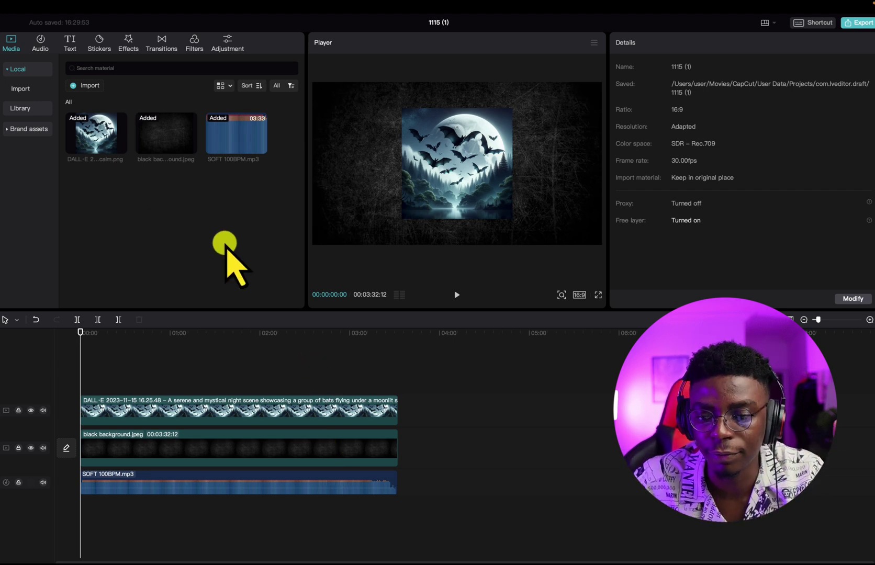
Add a default text clip at the start of a track above the artwork and change its wording to BAT
click(71, 42)
drag(94, 107, 85, 385)
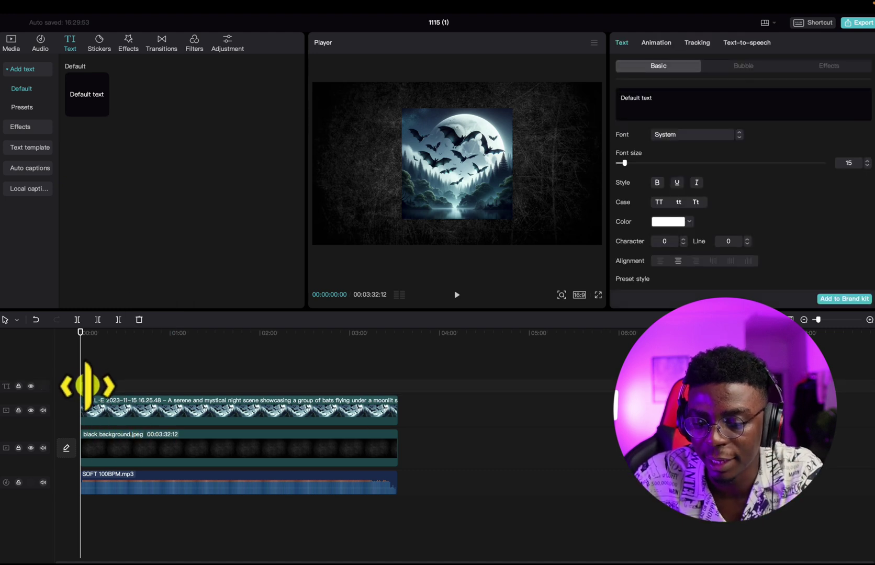
click(101, 389)
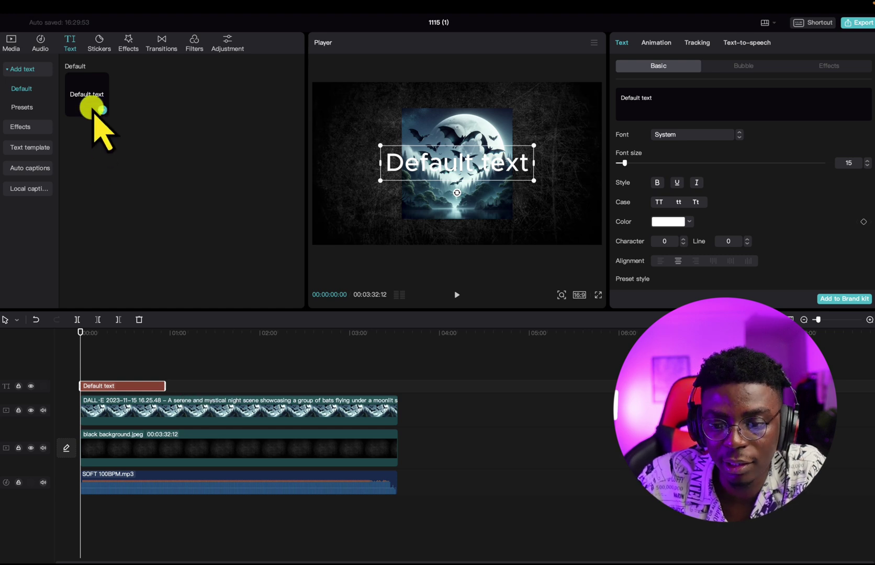
click(663, 95)
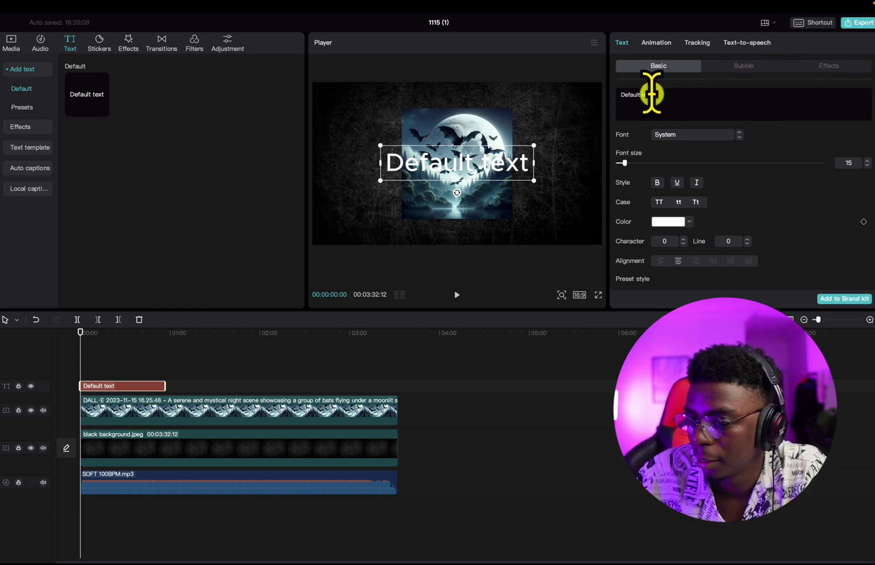
drag(652, 94, 605, 88)
text(BAT)
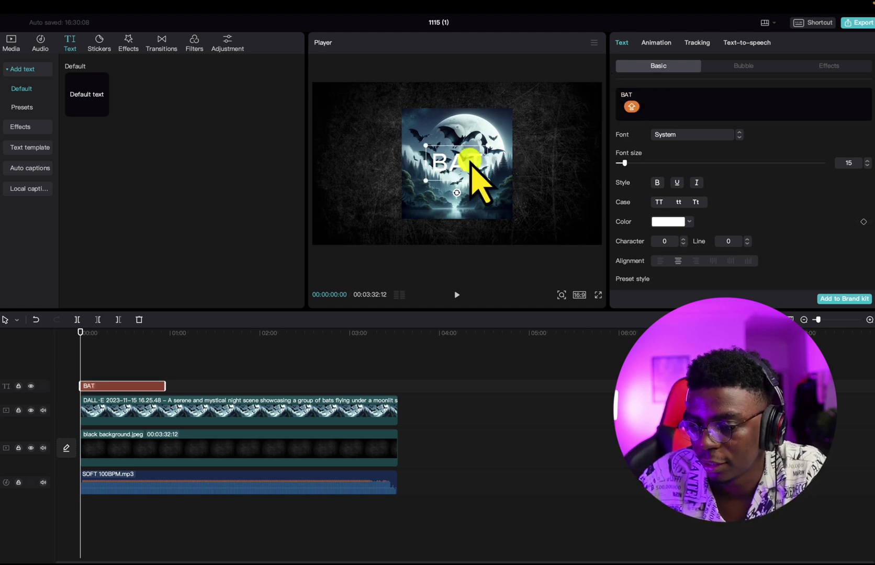
Move the BAT text to the lower edge of the frame and raise the bat artwork to Y position 229
drag(459, 165, 460, 205)
click(458, 172)
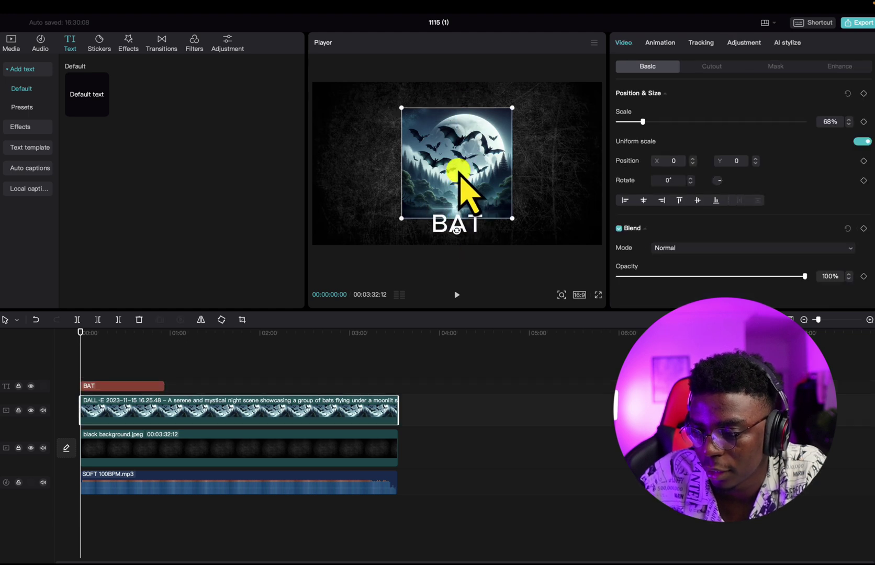
drag(458, 149, 459, 148)
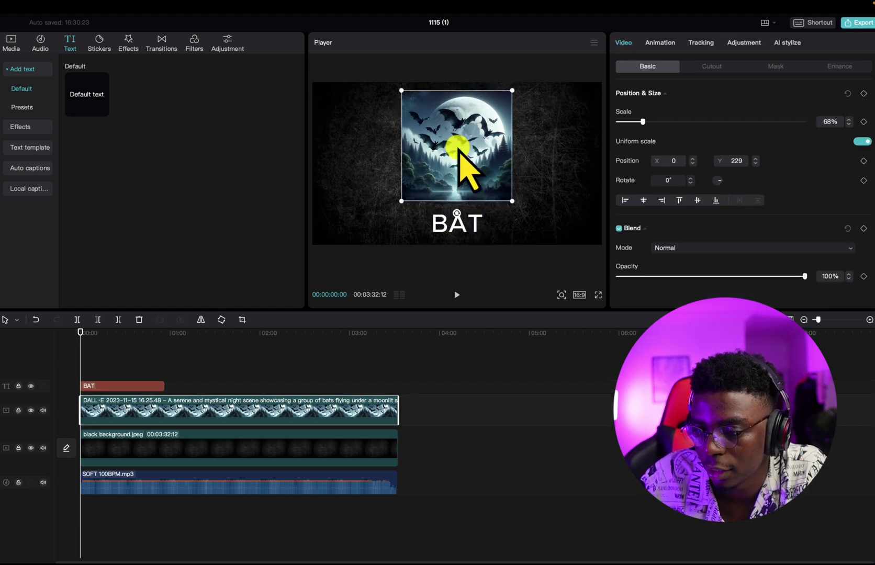
Set the BAT text's font to Sequel and enlarge the text to nearly the artwork's width, centred beneath it
click(464, 228)
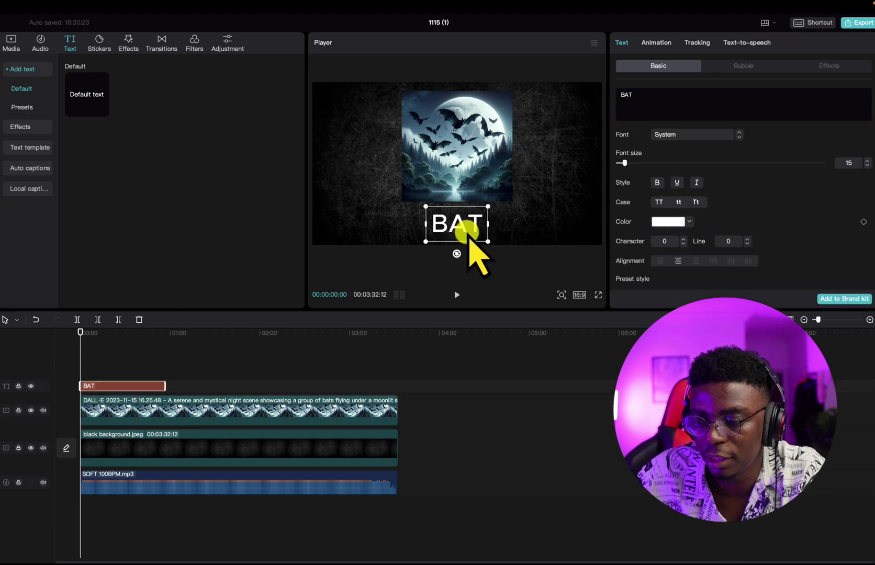
click(667, 134)
click(680, 185)
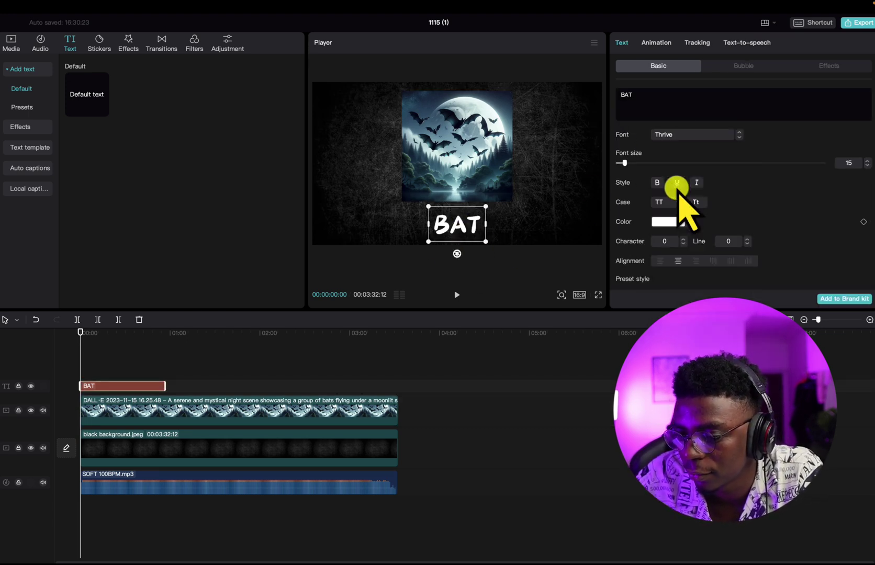
click(691, 135)
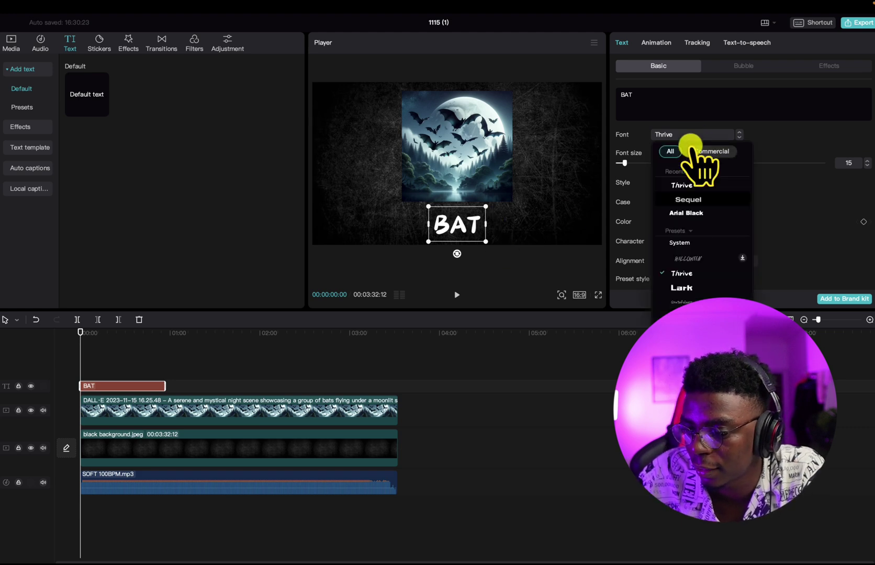
click(687, 199)
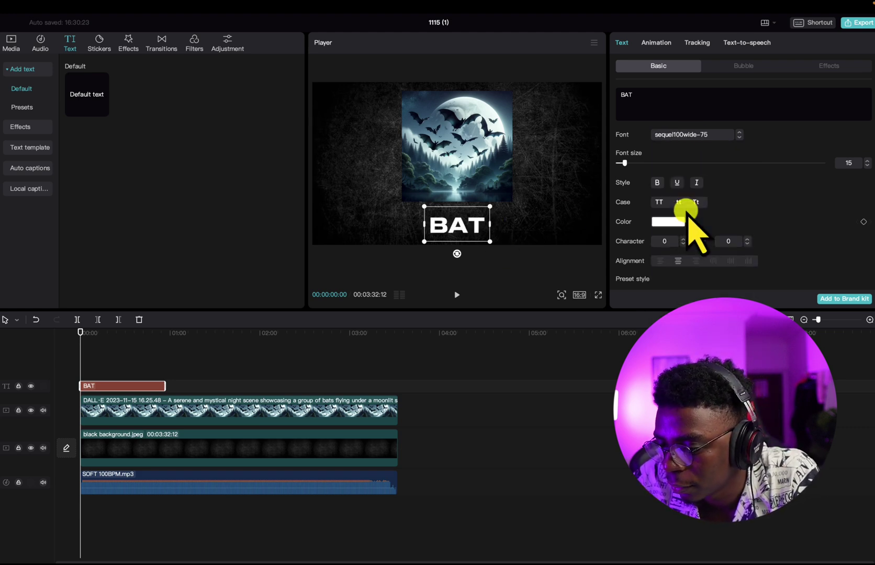
click(689, 136)
scroll(684, 205, down, 10)
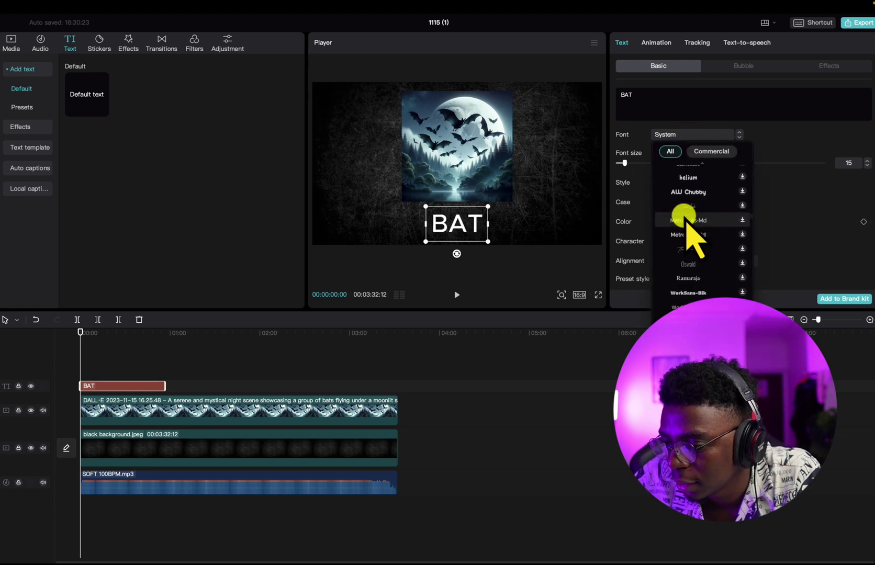
scroll(686, 220, up, 10)
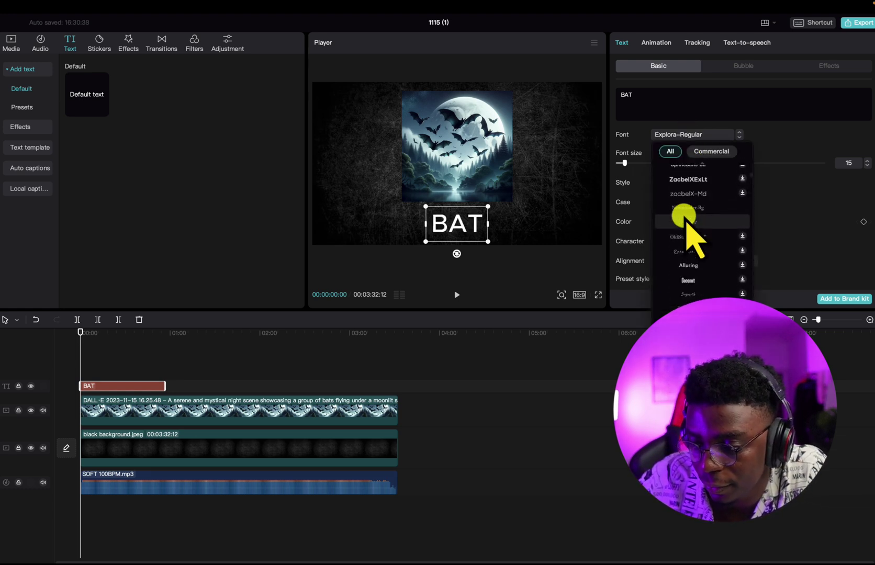
click(687, 184)
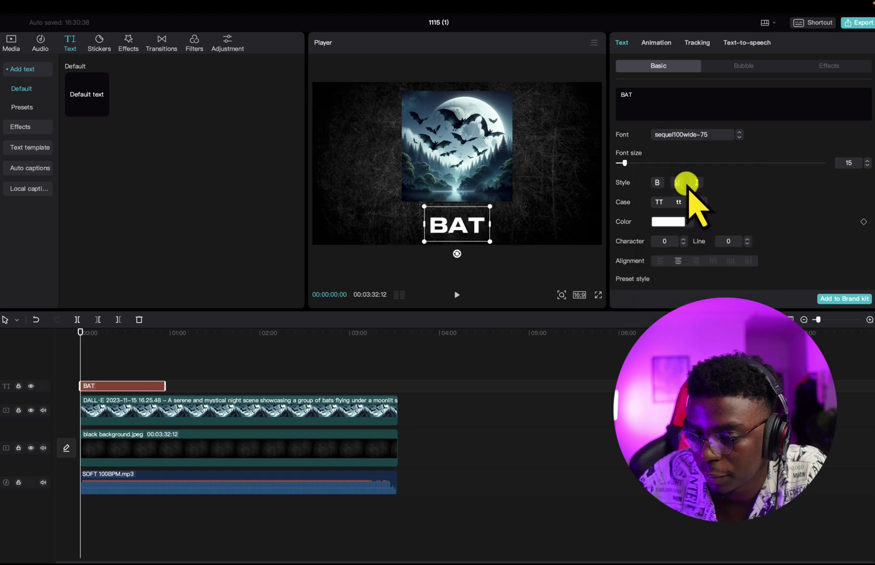
mouse_move(487, 207)
mouse_down()
mouse_move(511, 197)
mouse_move(483, 209)
mouse_up()
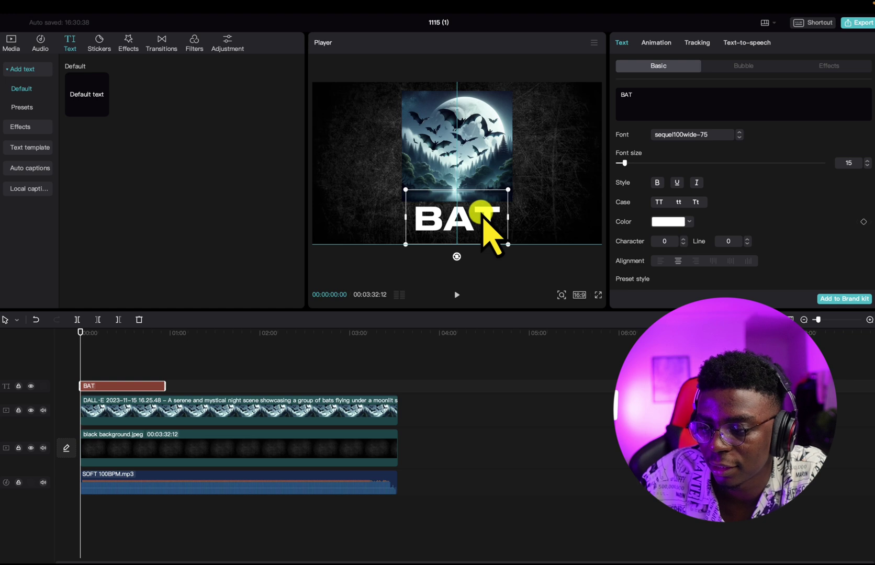
Extend the BAT text clip on the timeline to match the full length of the song
click(120, 331)
click(139, 332)
drag(138, 330, 87, 331)
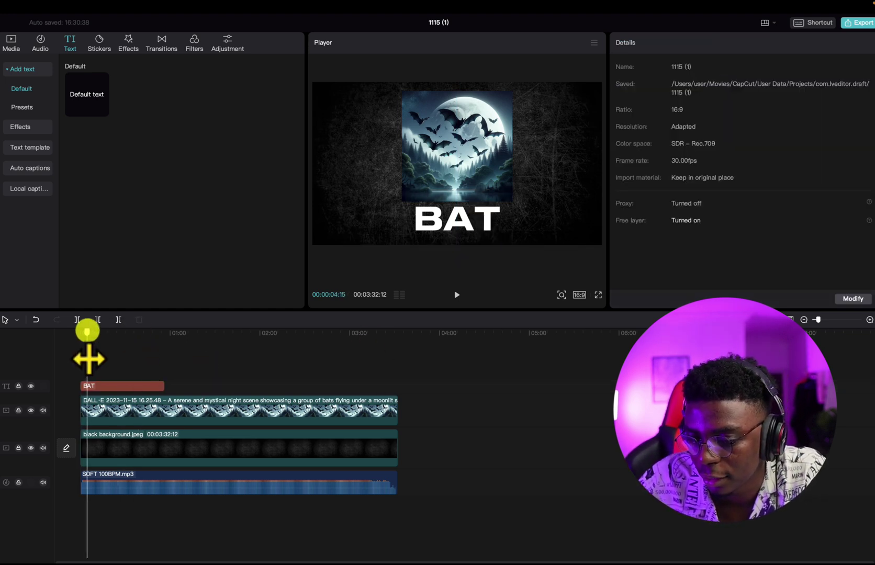
click(150, 386)
drag(163, 385, 417, 386)
drag(415, 440, 397, 443)
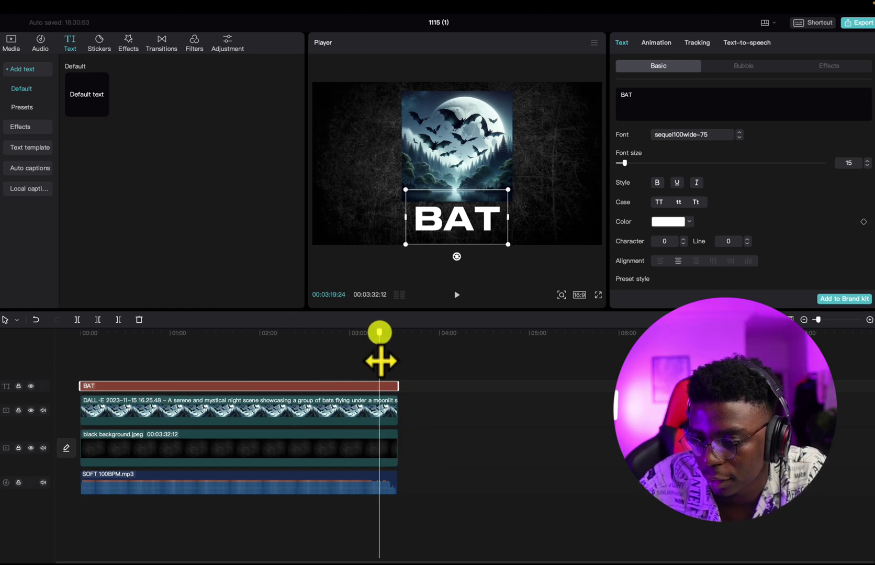
click(275, 362)
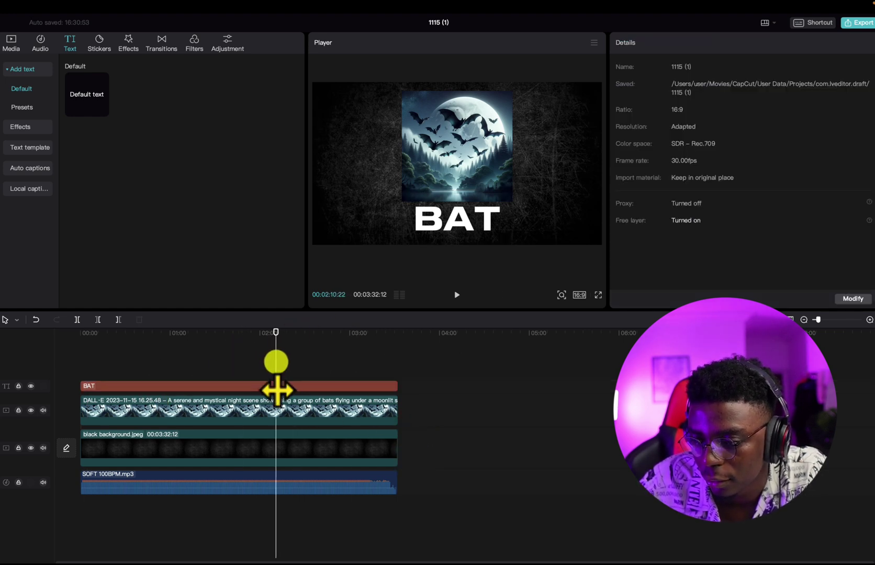
Change the BAT text's fill color from white to a light blue
click(314, 386)
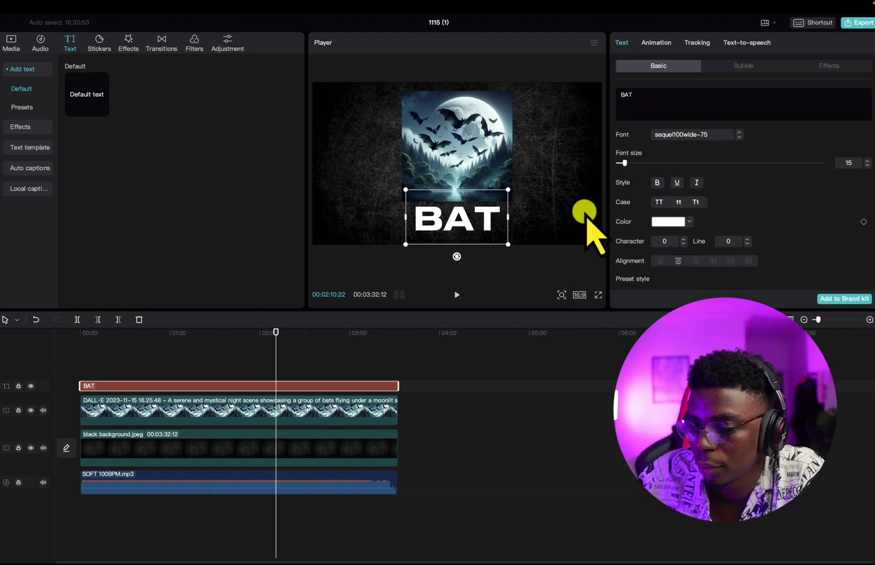
click(690, 221)
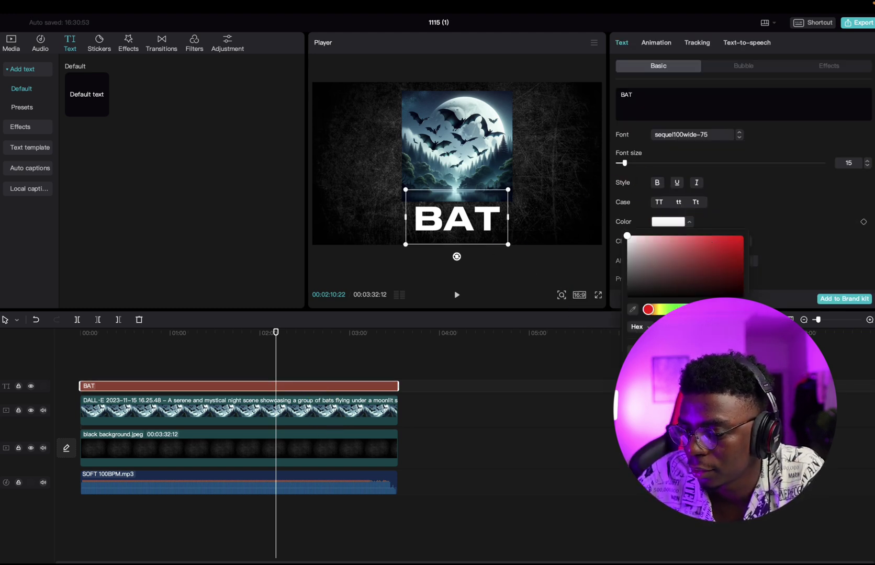
click(741, 236)
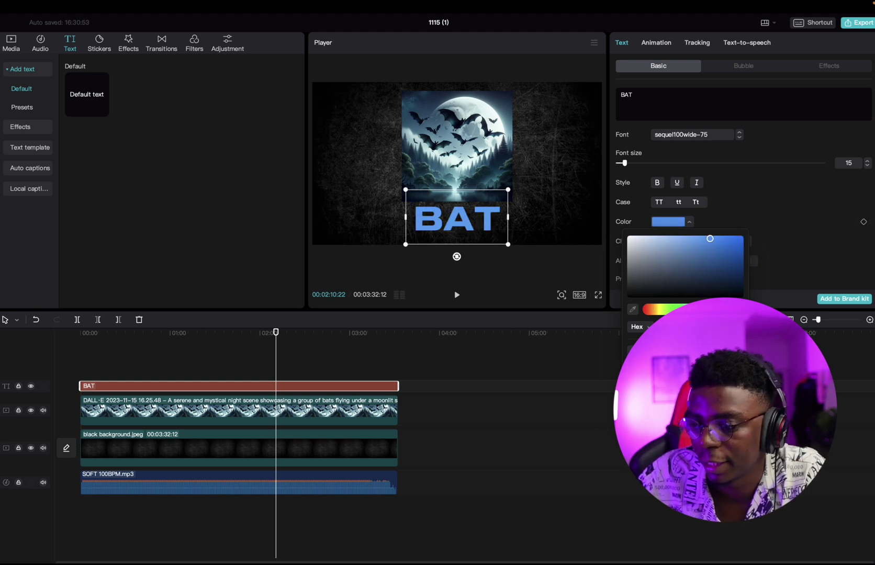
click(766, 211)
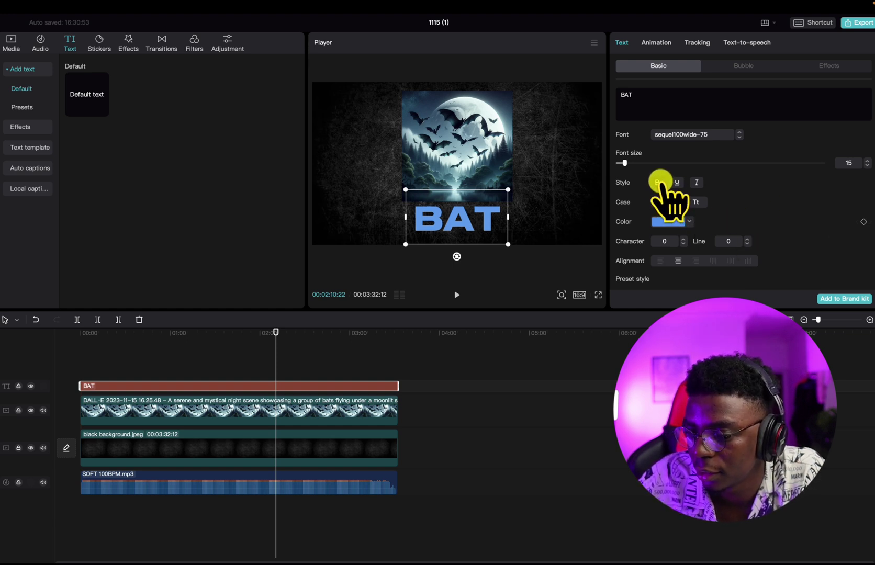
Lower the BAT text's blend opacity to 54%
scroll(675, 230, down, 5)
scroll(679, 229, up, 2)
scroll(689, 248, down, 6)
scroll(688, 248, down, 5)
drag(804, 172, 719, 172)
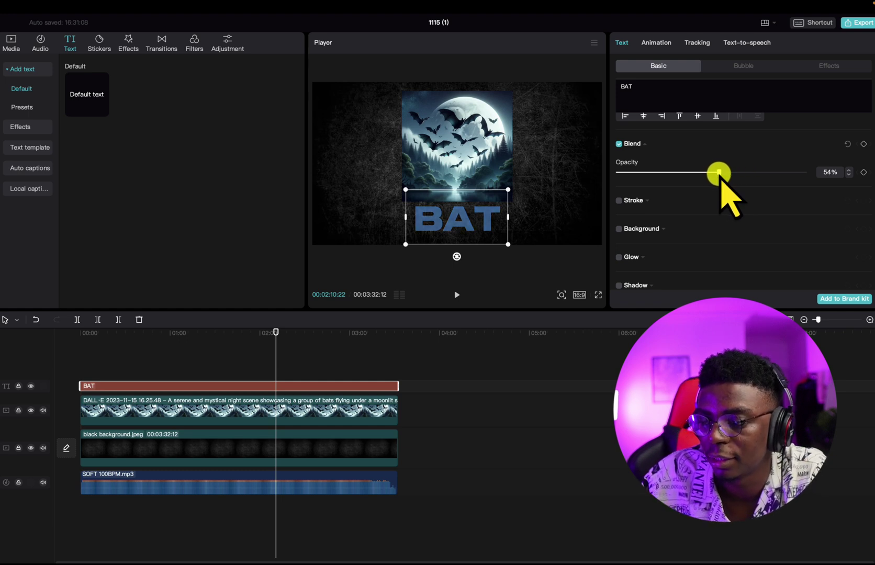
Enable a black stroke on the BAT text and set its thickness to 12
scroll(700, 230, down, 1)
click(619, 176)
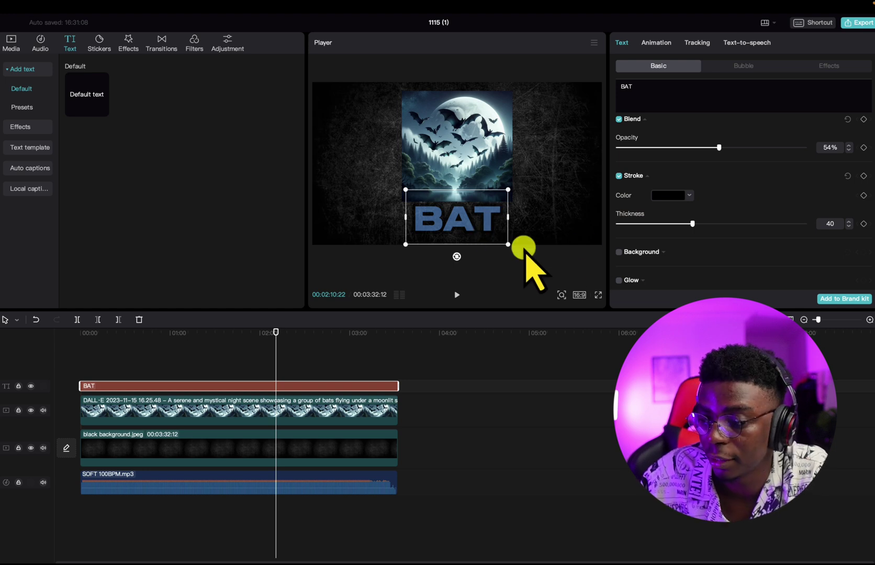
click(548, 190)
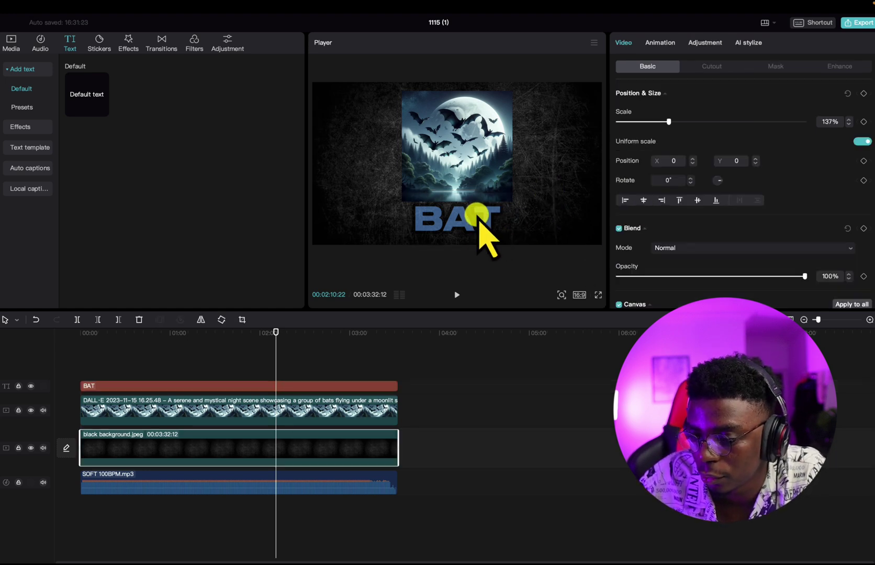
click(478, 214)
scroll(677, 246, down, 4)
scroll(678, 255, down, 5)
drag(691, 204, 638, 205)
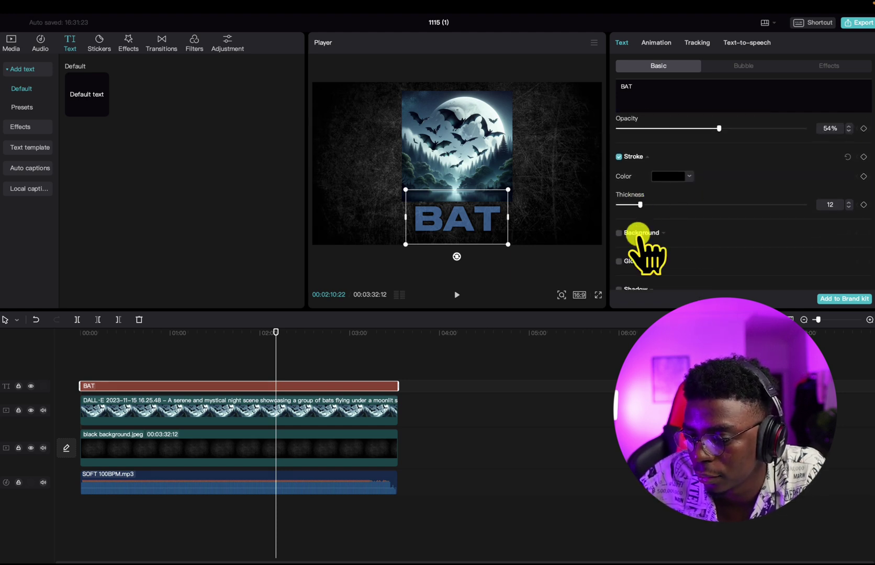
Enable a black glow on the BAT text and set its intensity to 77
scroll(630, 251, down, 3)
click(619, 219)
drag(658, 263, 755, 263)
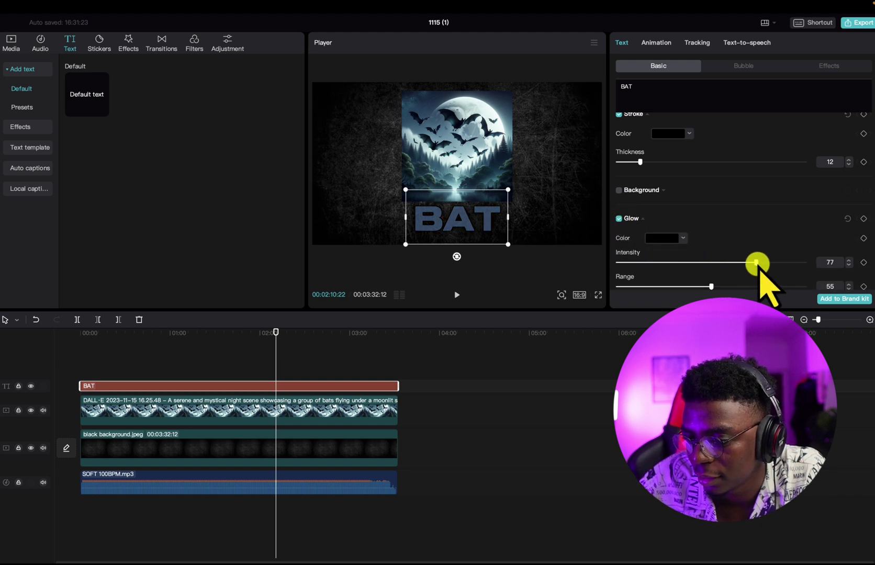
click(340, 355)
Lower the volume of the SOFT 100BPM.mp3 track to -17.6 dB
click(342, 331)
drag(335, 332, 270, 338)
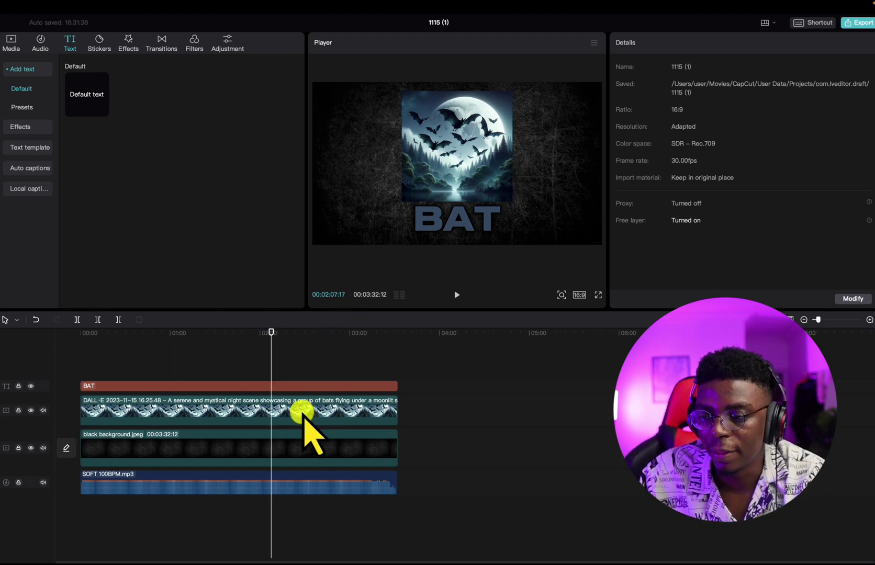
click(135, 491)
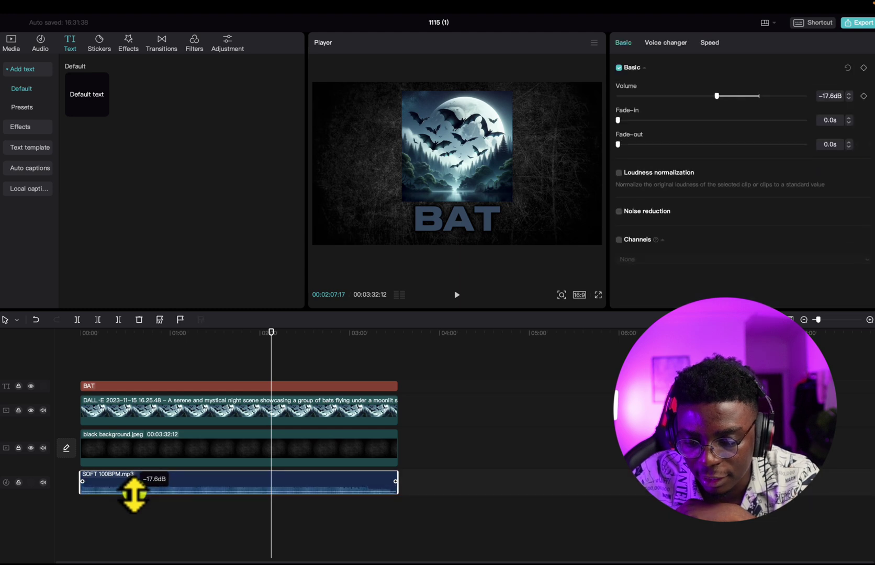
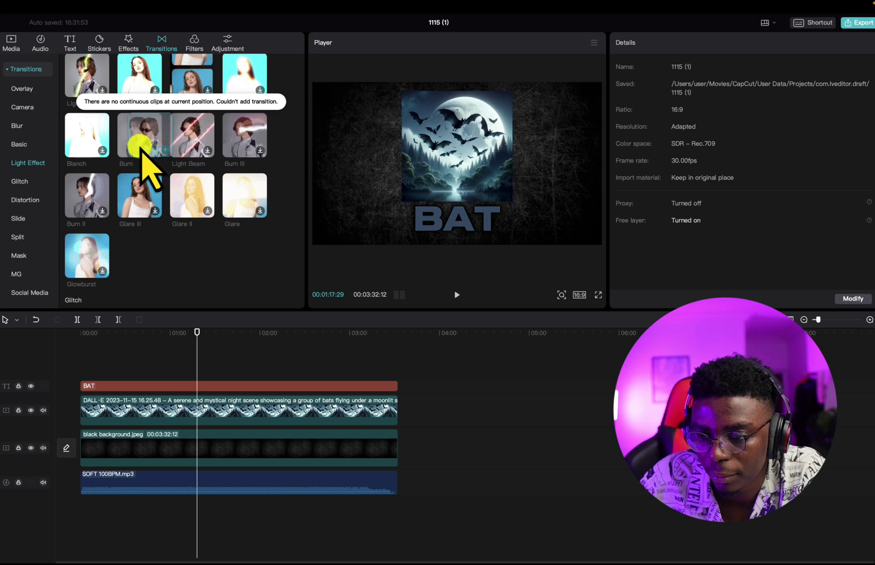
Try to add the Burn light-effect transition at the start of the bat artwork clip
scroll(136, 152, up, 2)
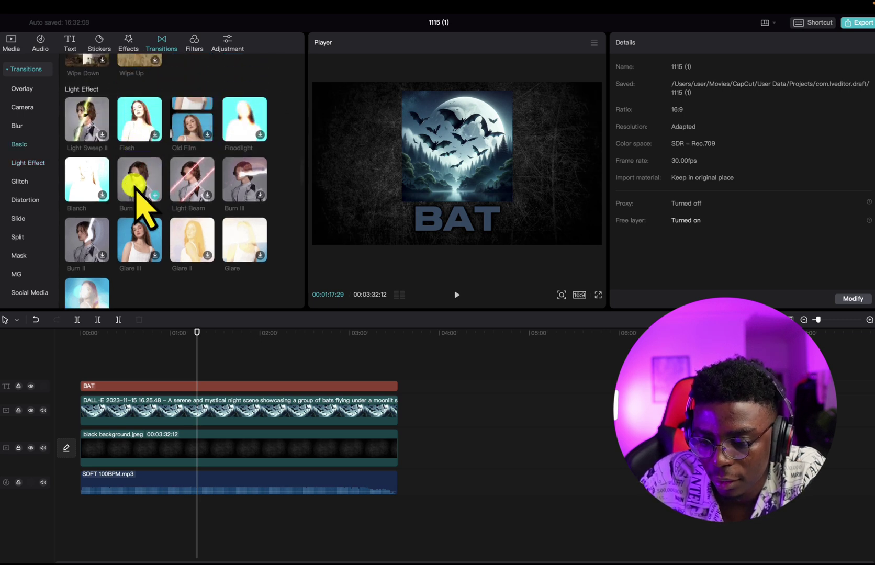
mouse_move(135, 189)
mouse_down()
mouse_move(101, 419)
mouse_move(88, 414)
mouse_up()
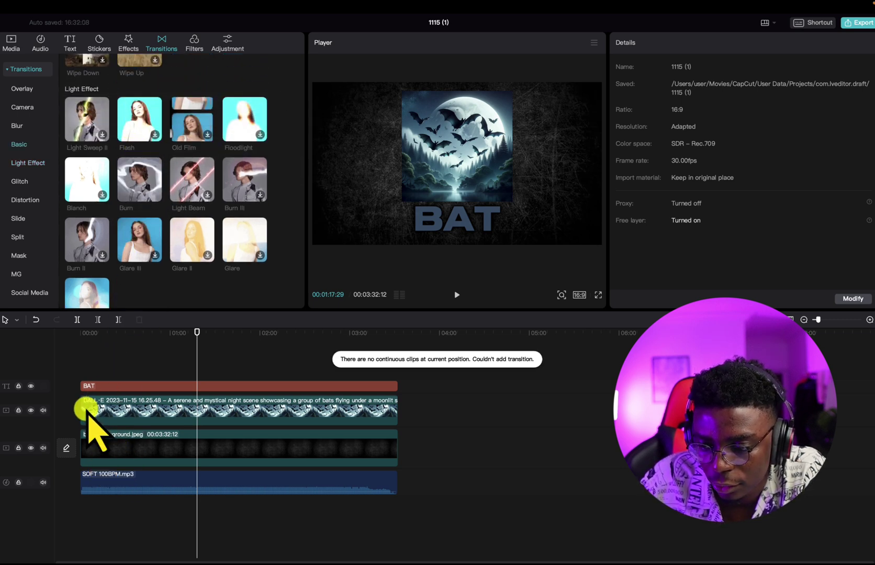
scroll(172, 257, down, 4)
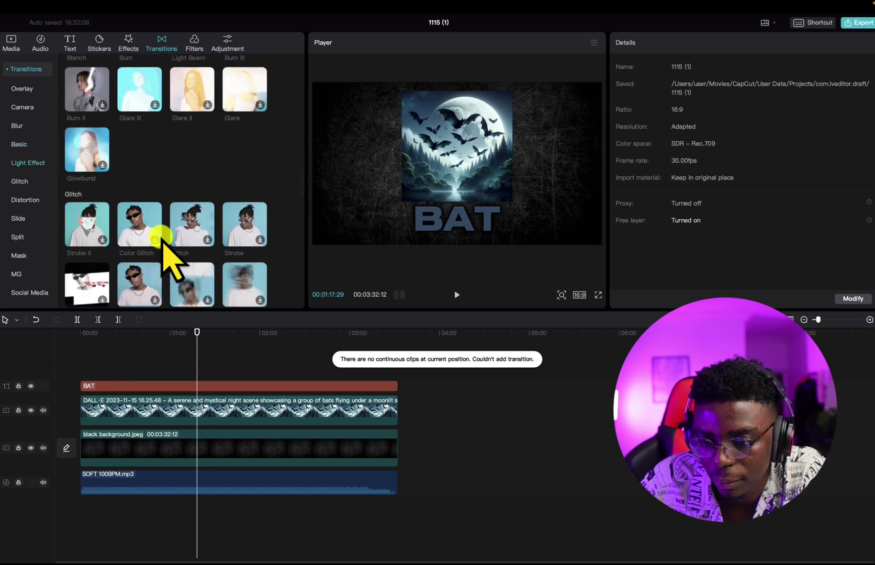
scroll(161, 239, down, 1)
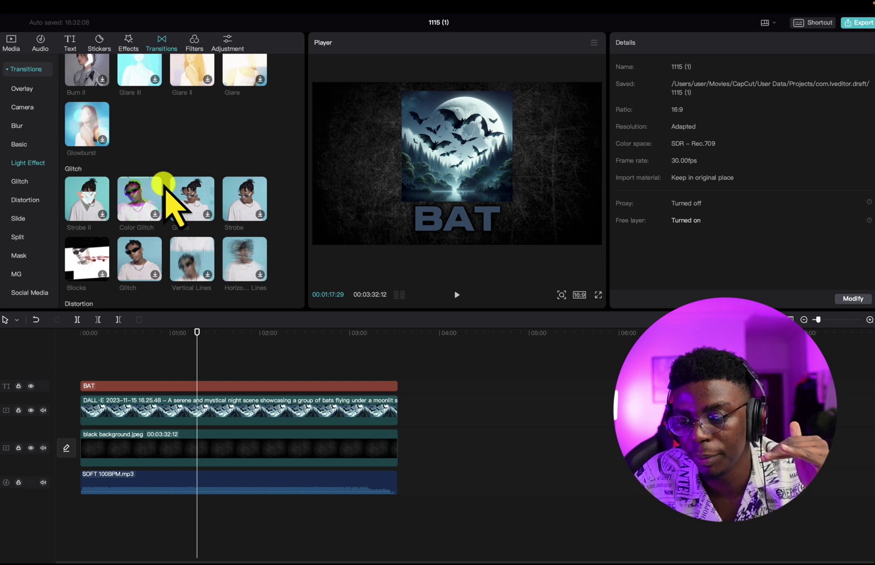
scroll(165, 188, up, 3)
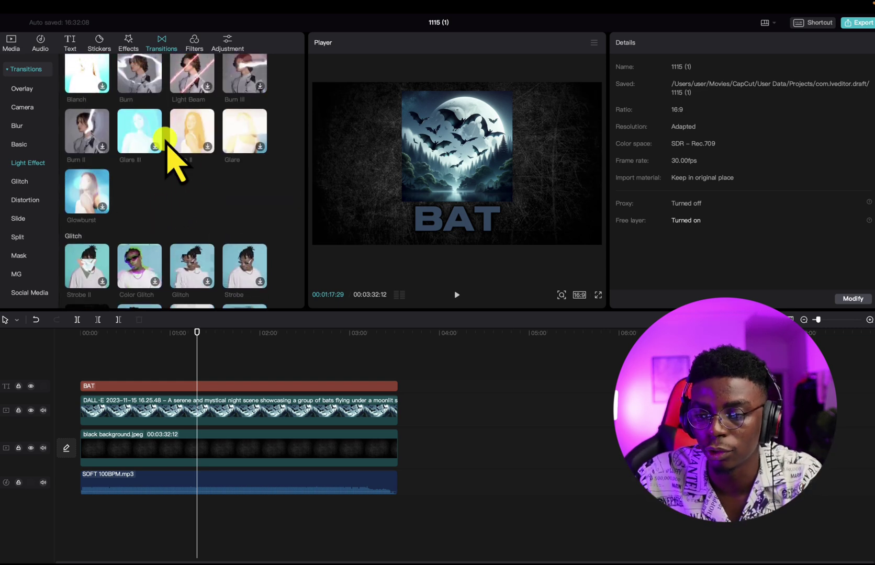
Apply the Black Noise video effect to the black background clip
click(129, 42)
scroll(223, 254, down, 5)
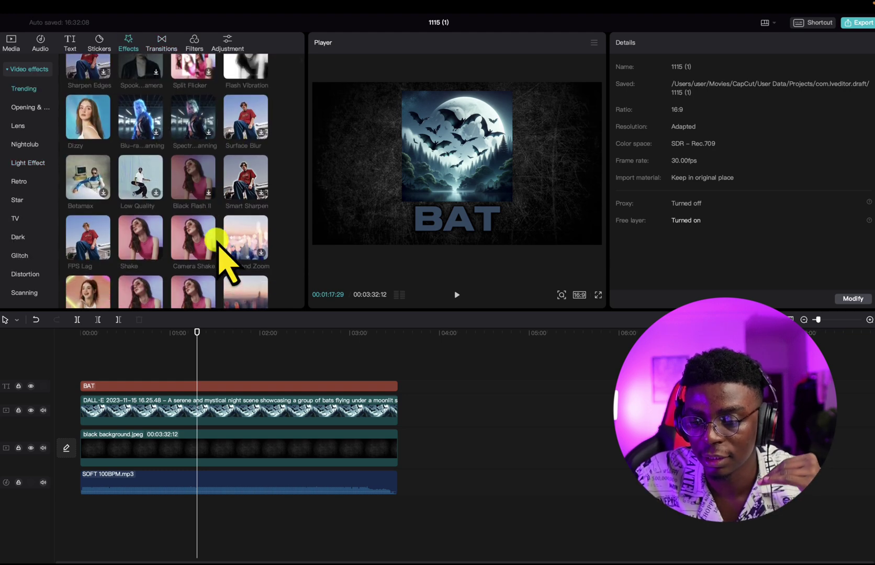
scroll(223, 254, down, 8)
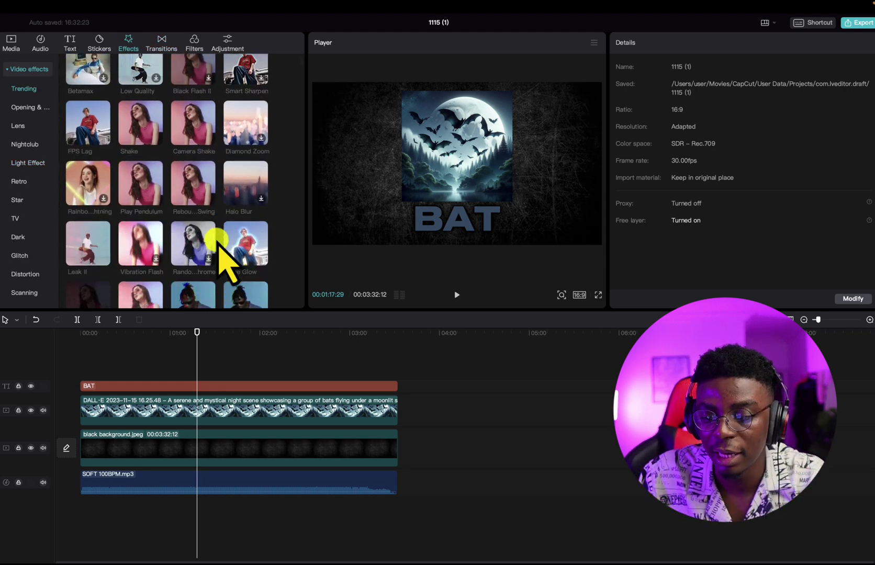
scroll(219, 247, down, 1)
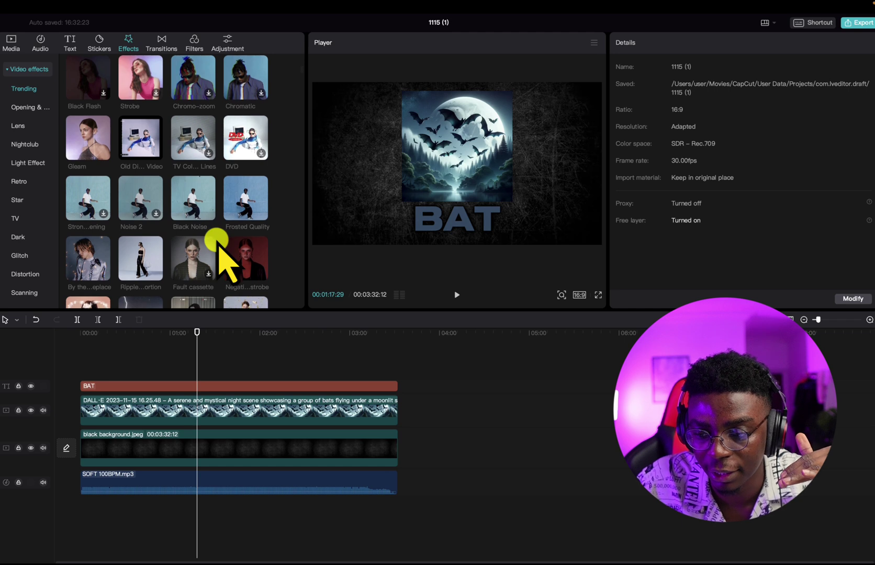
mouse_move(190, 208)
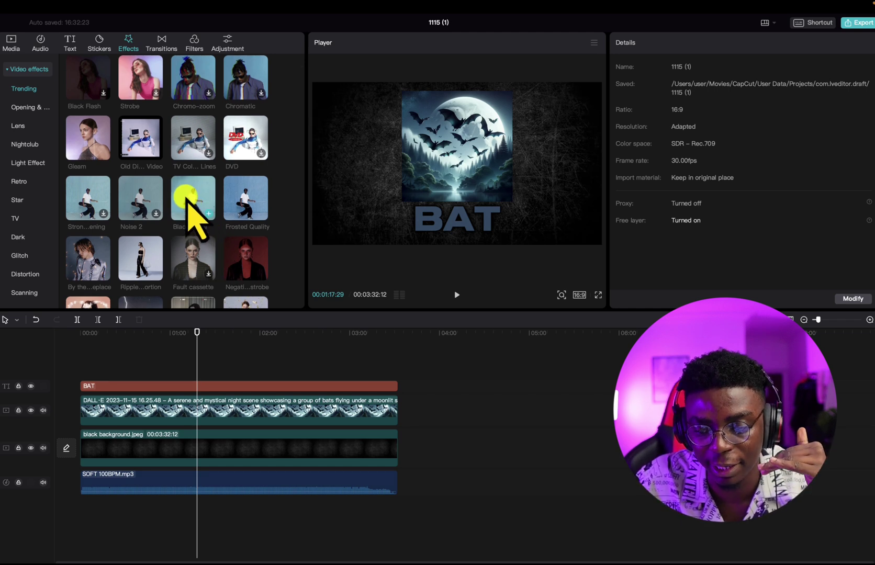
drag(186, 198, 131, 442)
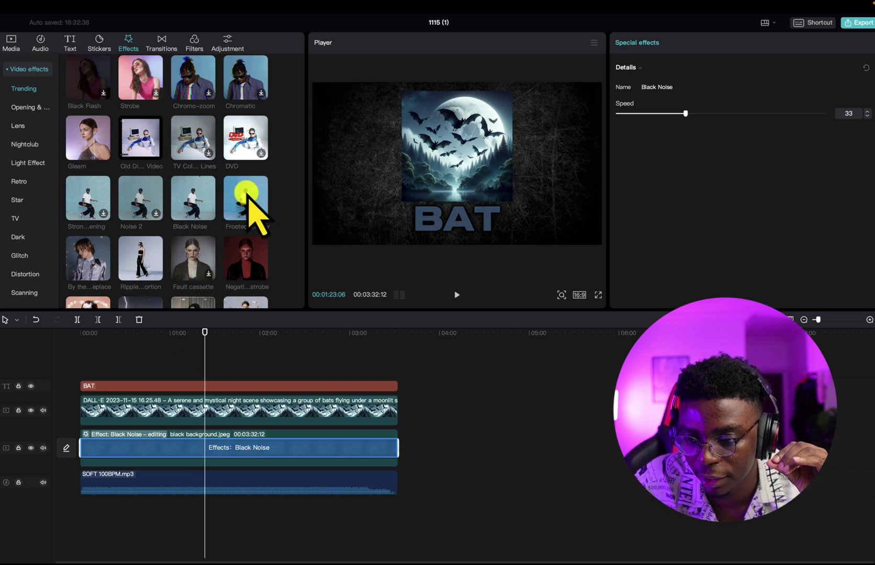
Apply the By the Fireplace effect to the bat artwork clip and preview it from near the start of the video
scroll(188, 226, down, 2)
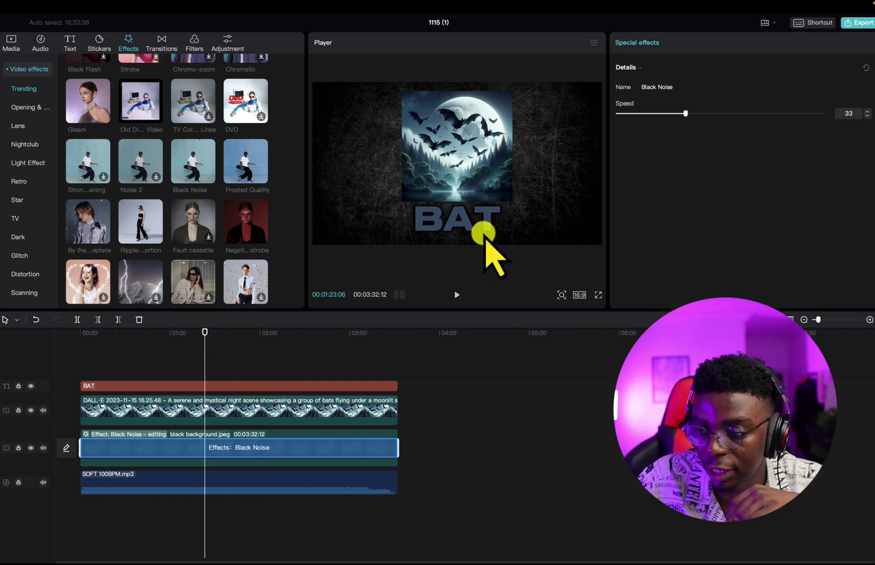
click(460, 165)
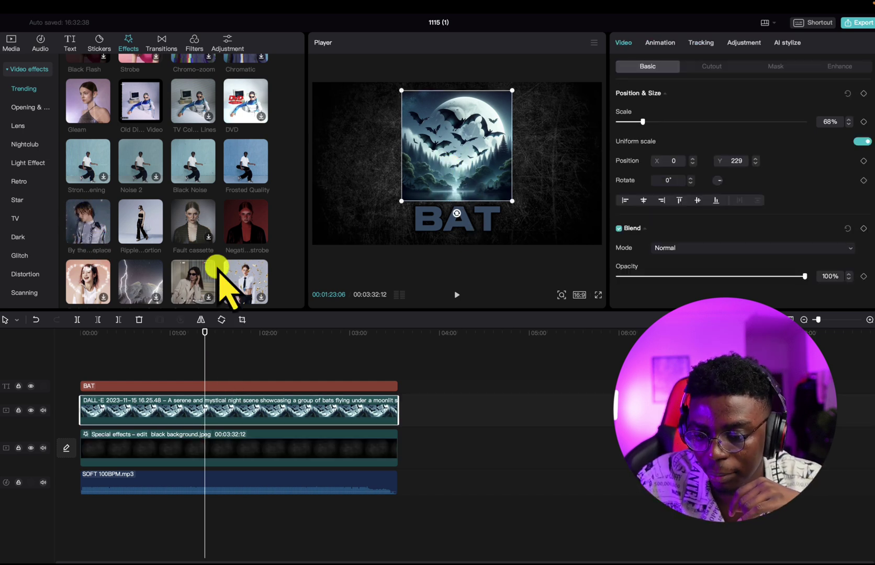
drag(102, 222, 180, 412)
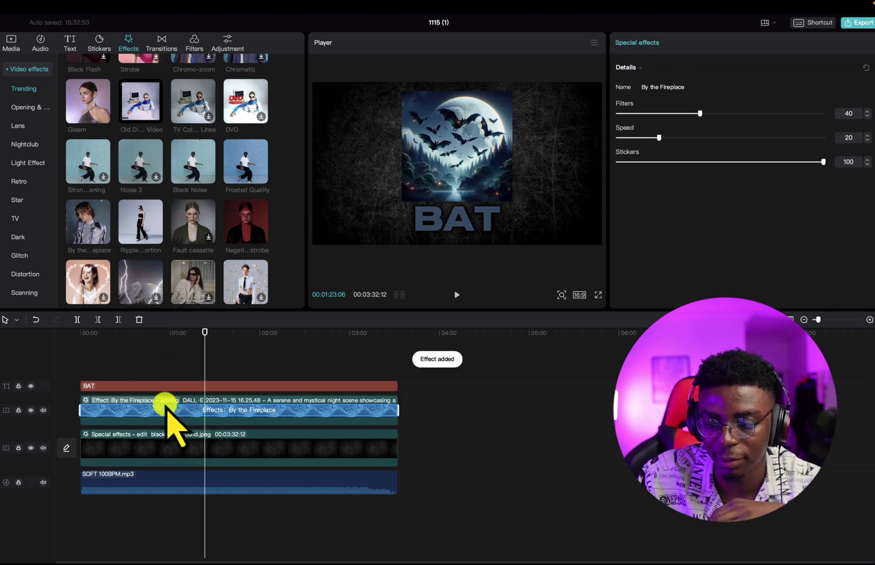
click(120, 332)
key(space)
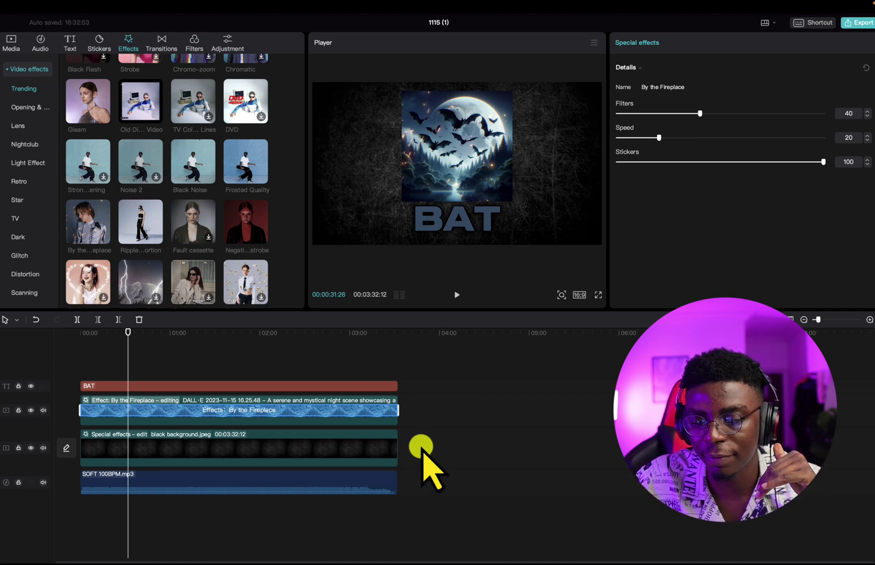
Browse the video effects and apply Play Pendulum to the bat artwork clip
scroll(180, 233, down, 1)
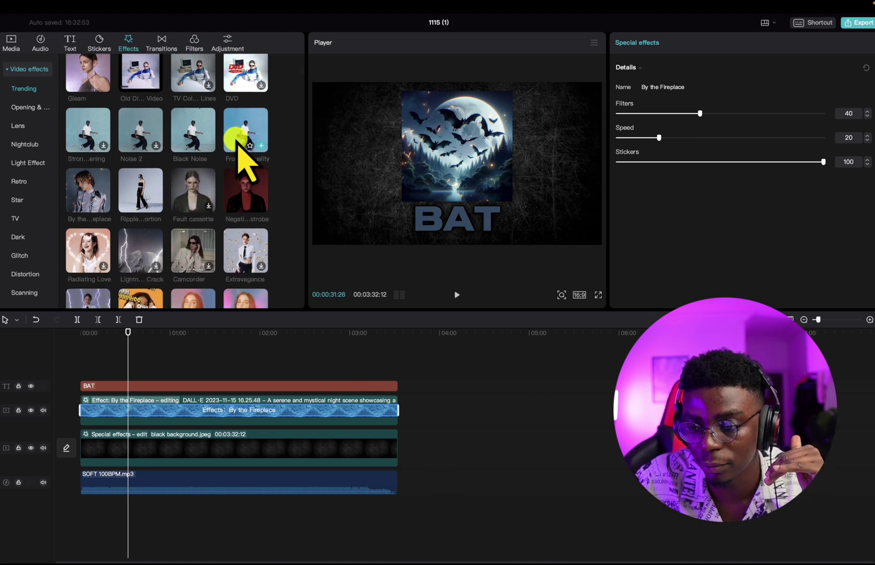
scroll(162, 236, down, 5)
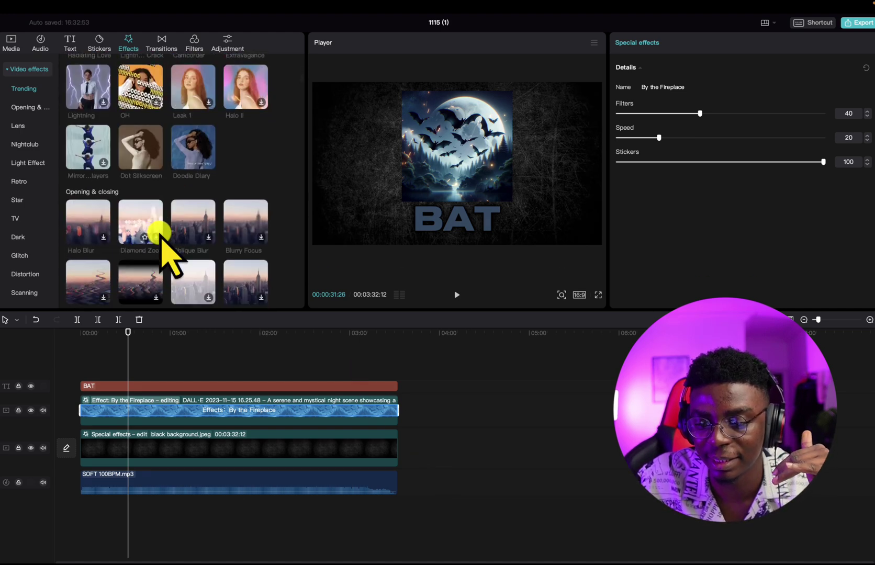
scroll(162, 236, down, 6)
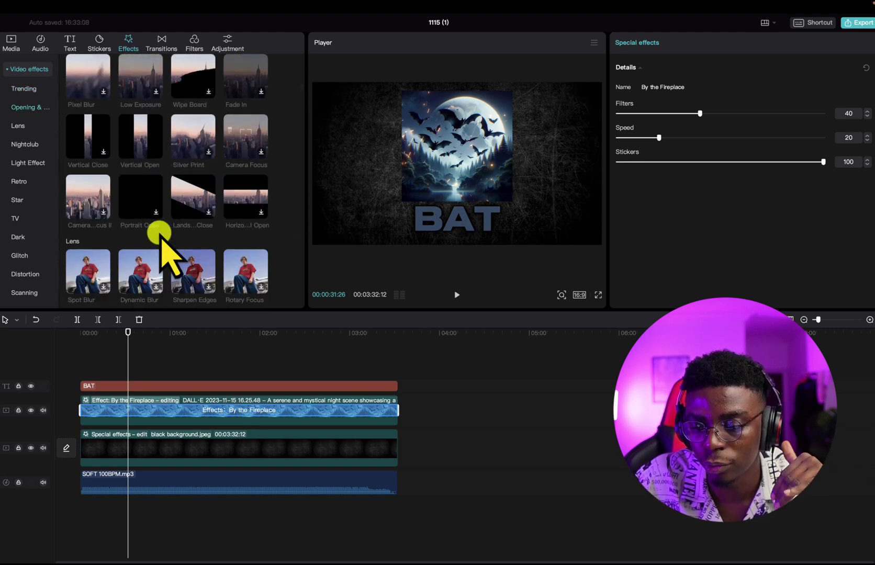
scroll(163, 235, down, 6)
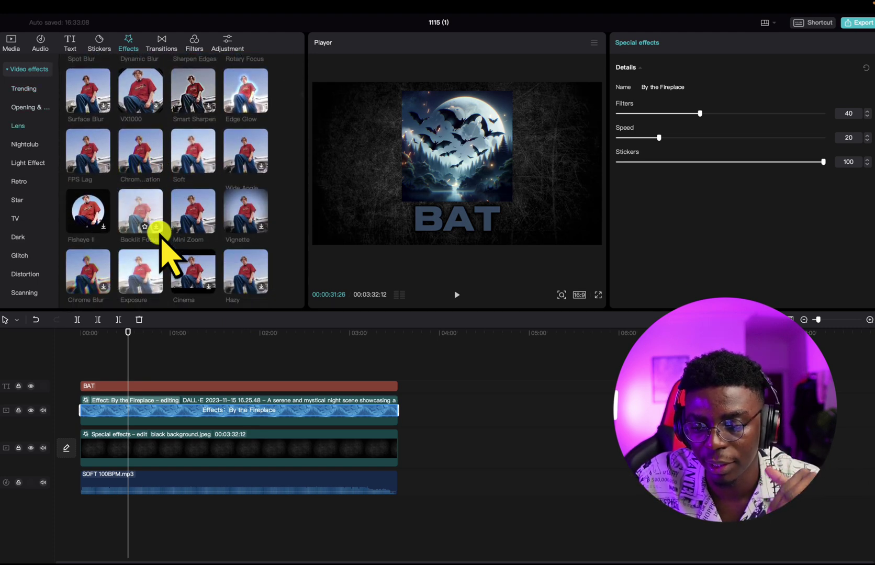
scroll(156, 233, down, 6)
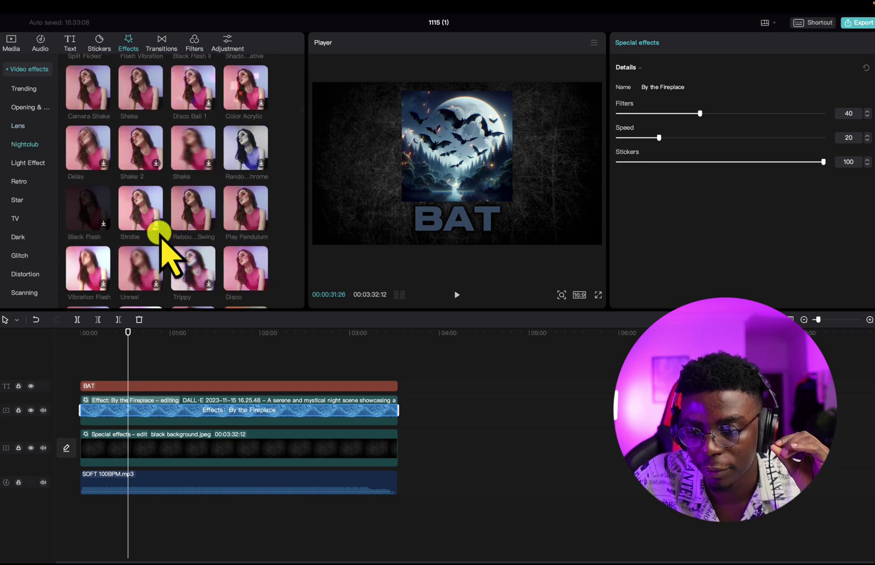
scroll(178, 233, down, 1)
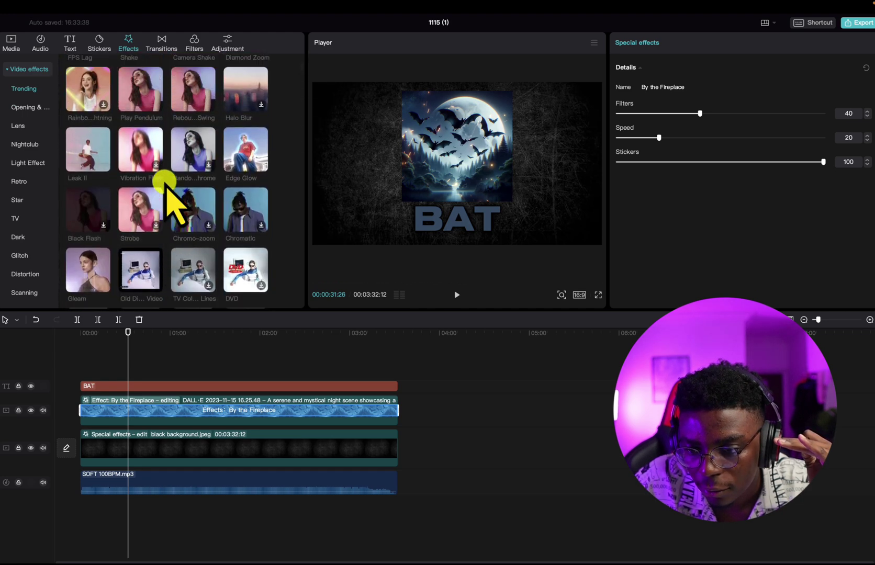
scroll(166, 187, up, 2)
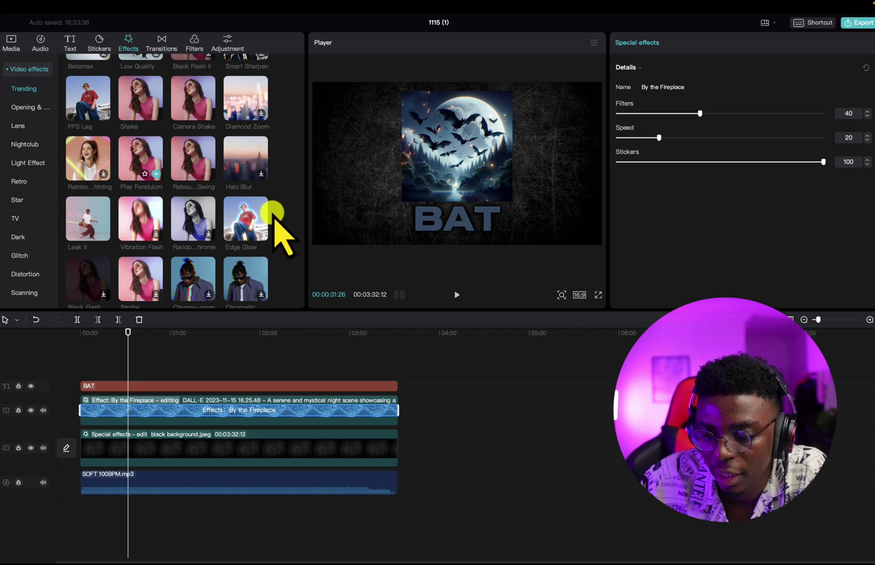
drag(273, 213, 256, 413)
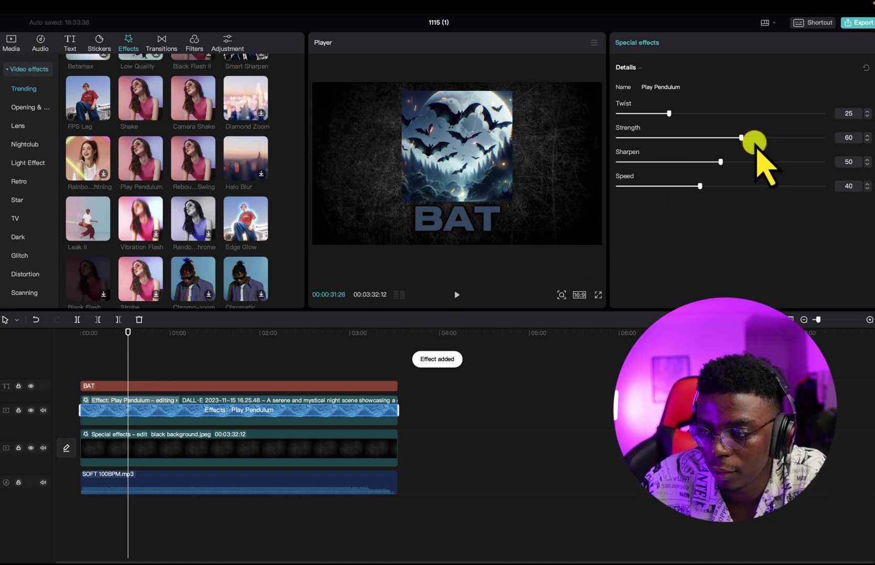
Reduce the artwork's Play Pendulum strength to 17 and play back the opening part of the video
drag(753, 142, 652, 142)
click(95, 364)
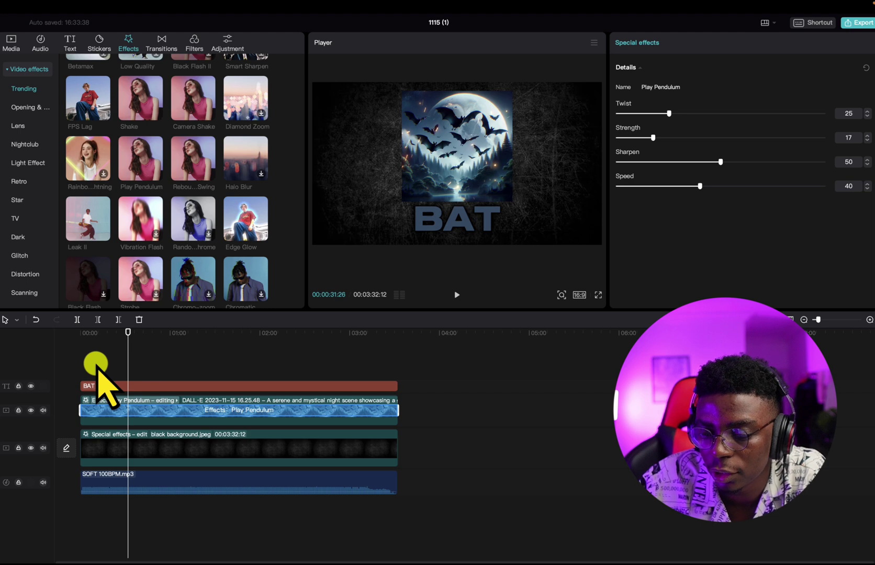
drag(128, 332, 100, 333)
key(space)
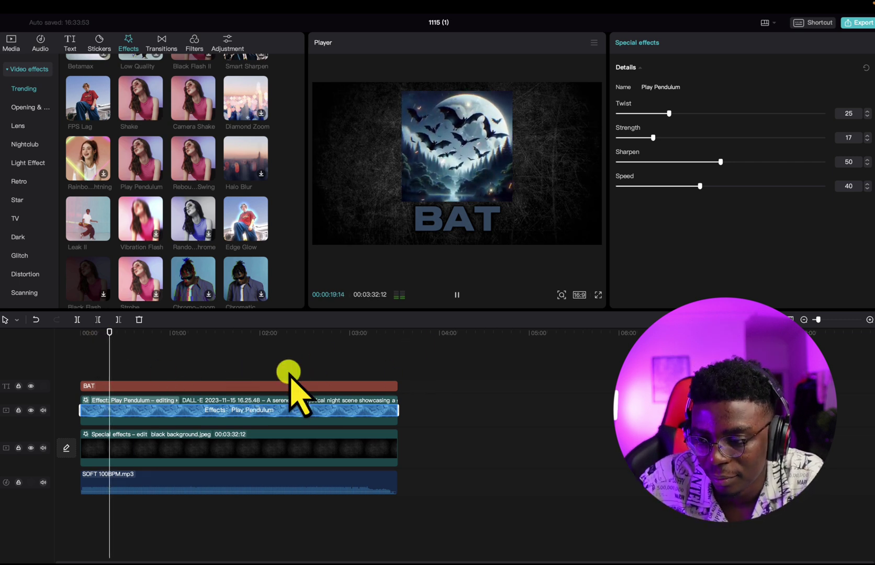
key(space)
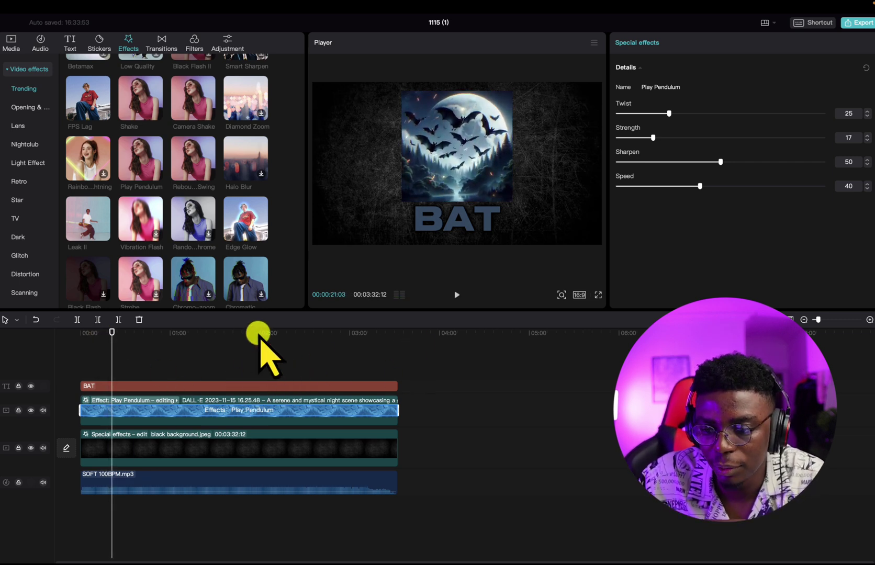
Apply Play Pendulum to the black background clip with Twist 18, Strength 3, Sharpen 33 and Speed 25, and preview it
mouse_move(144, 167)
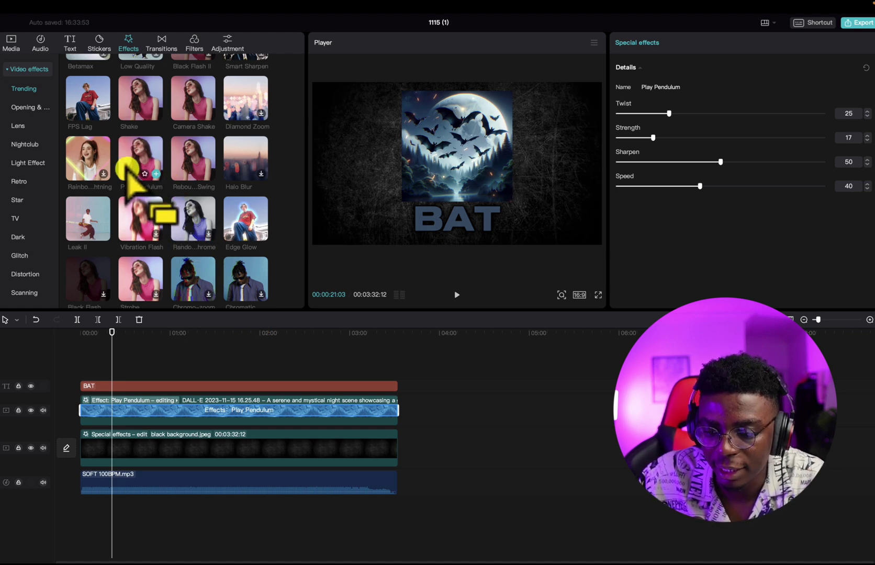
drag(127, 173, 166, 448)
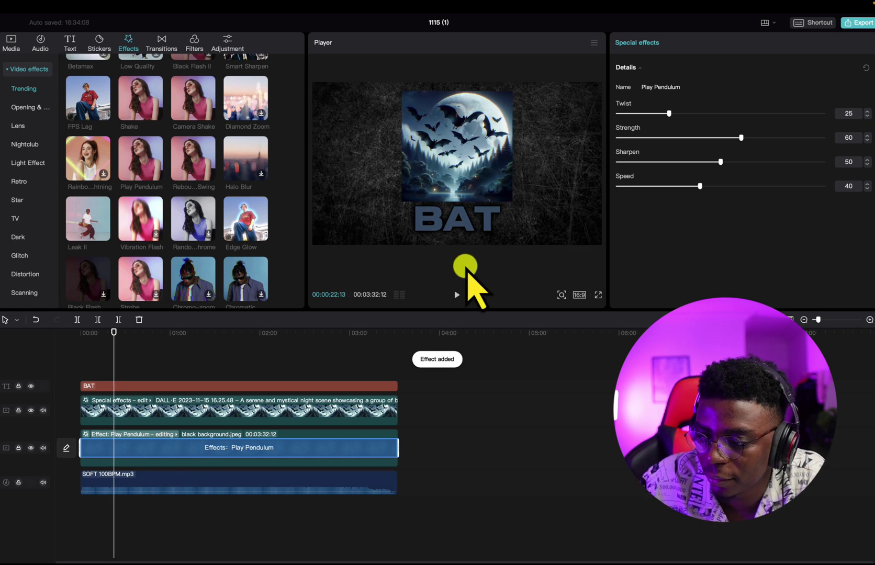
drag(741, 138, 628, 147)
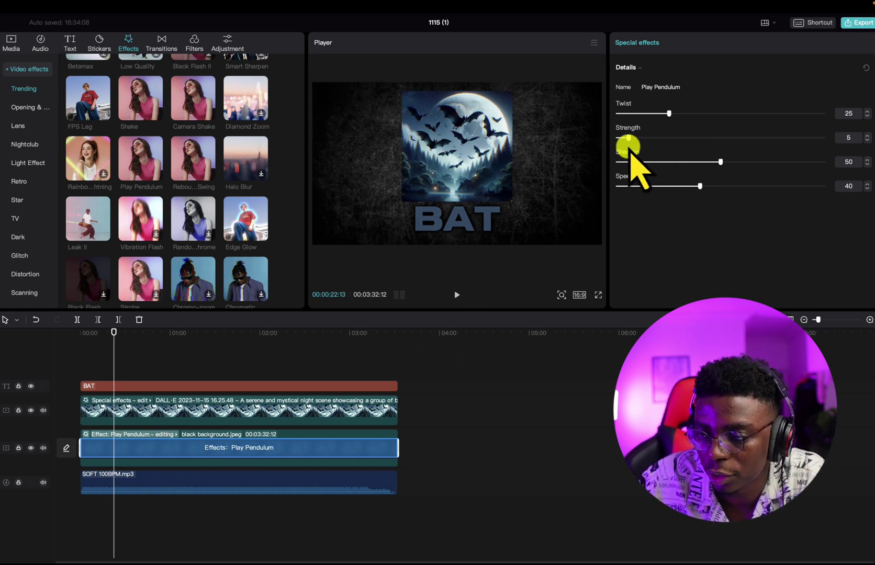
drag(720, 162, 686, 162)
click(669, 113)
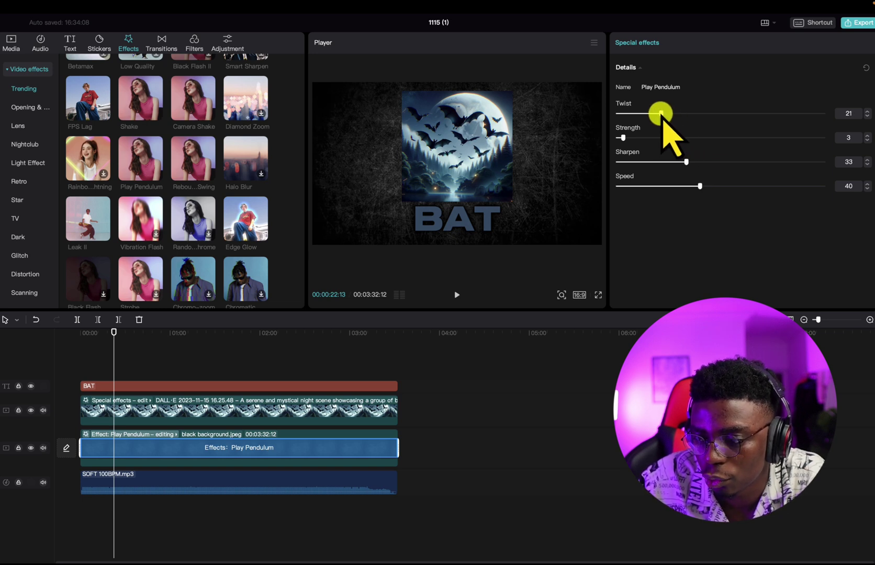
drag(700, 187, 674, 187)
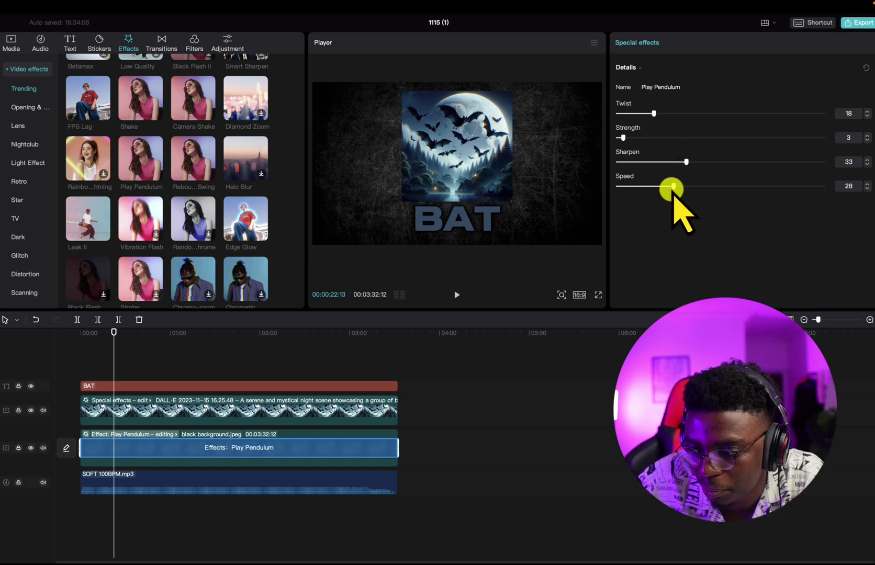
click(451, 285)
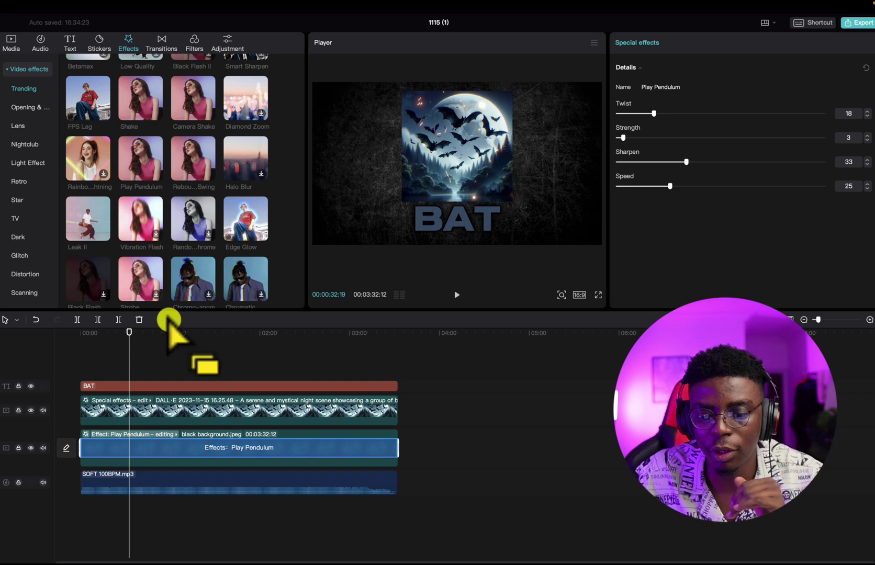
Lower the opacity of the bat artwork clip to 79%
click(137, 409)
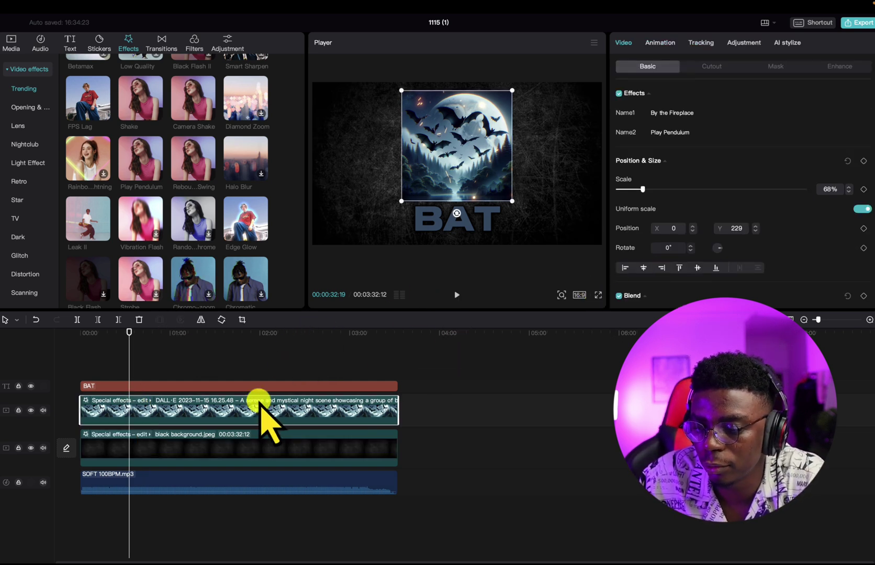
scroll(725, 233, down, 2)
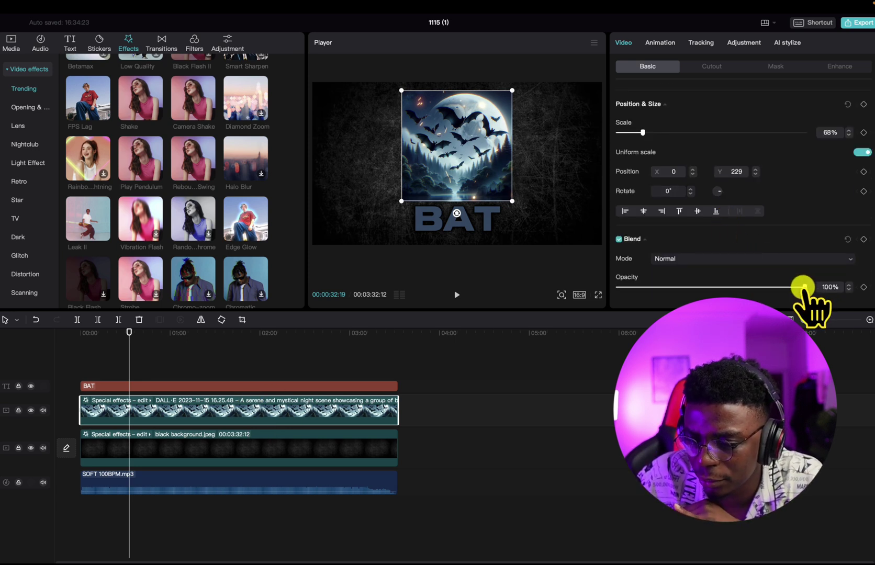
drag(803, 286, 752, 287)
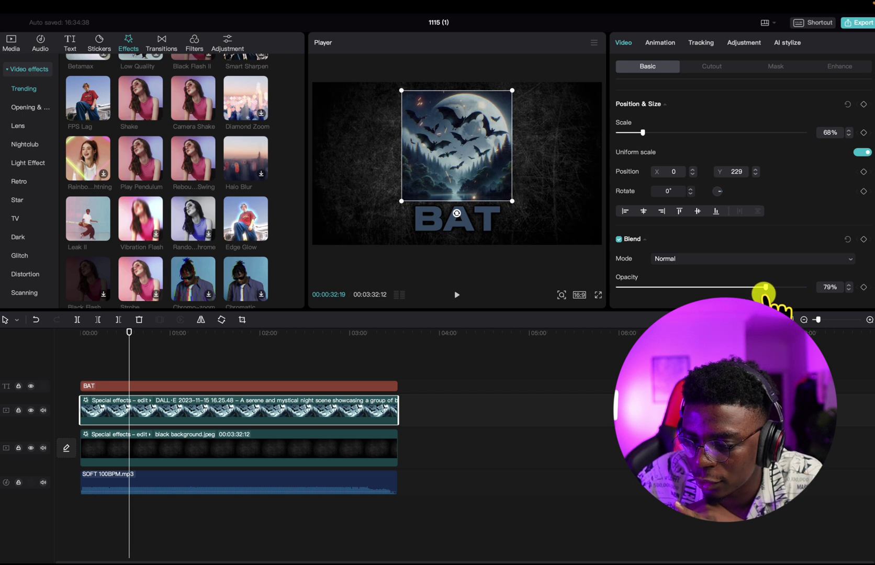
scroll(747, 211, up, 2)
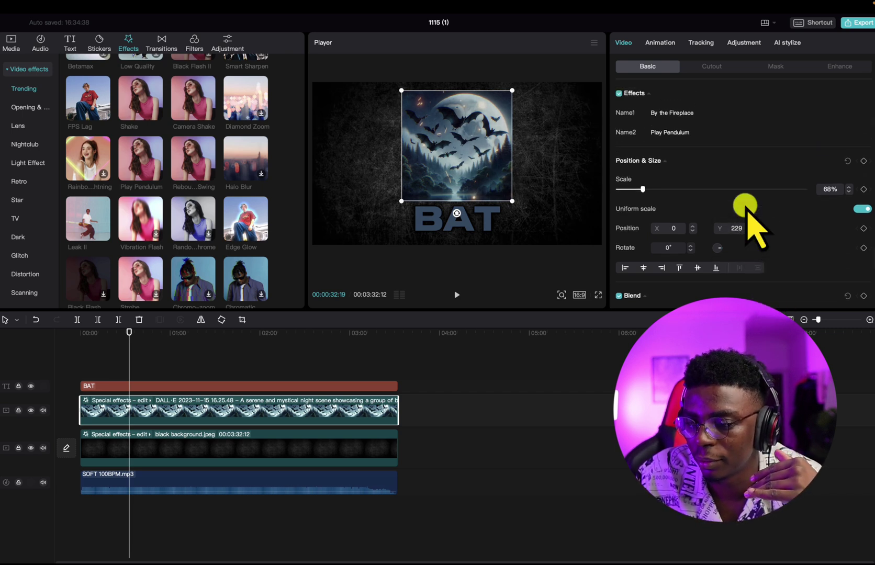
Try a Split mask on the bat artwork clip with its dividing line moved down, and remove the mask
click(777, 65)
click(672, 124)
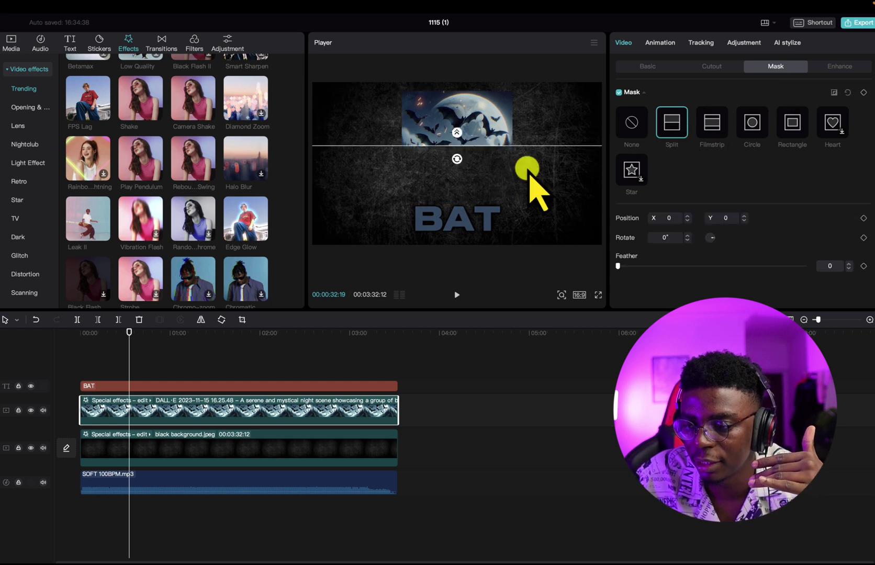
drag(469, 142, 474, 192)
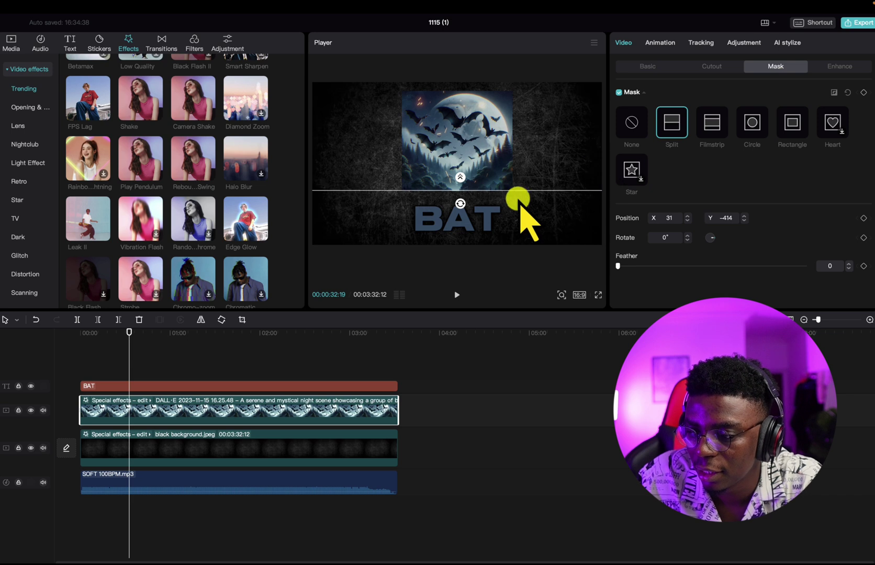
click(631, 123)
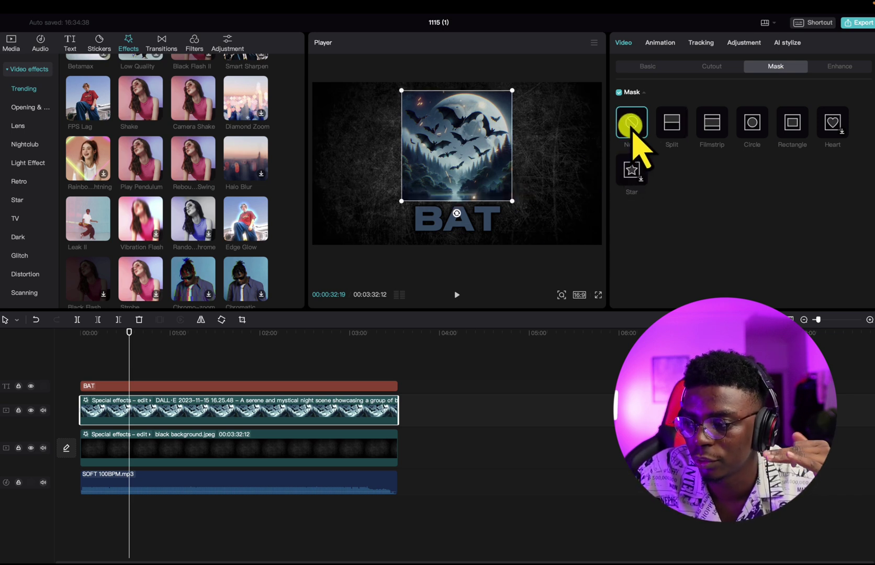
Look through the Enhance options for the bat artwork clip, including facial beauty and makeup, and return to its basic settings
click(830, 65)
scroll(708, 197, down, 5)
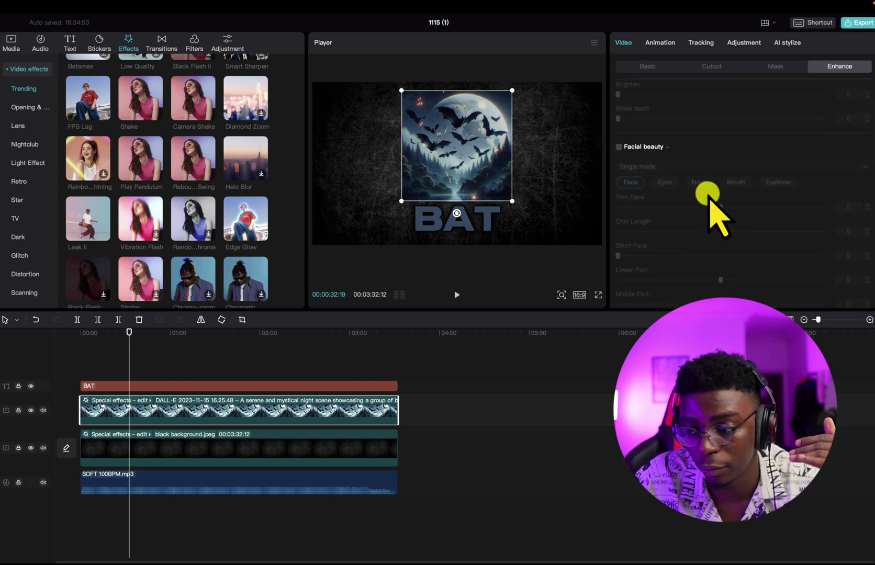
scroll(708, 197, down, 3)
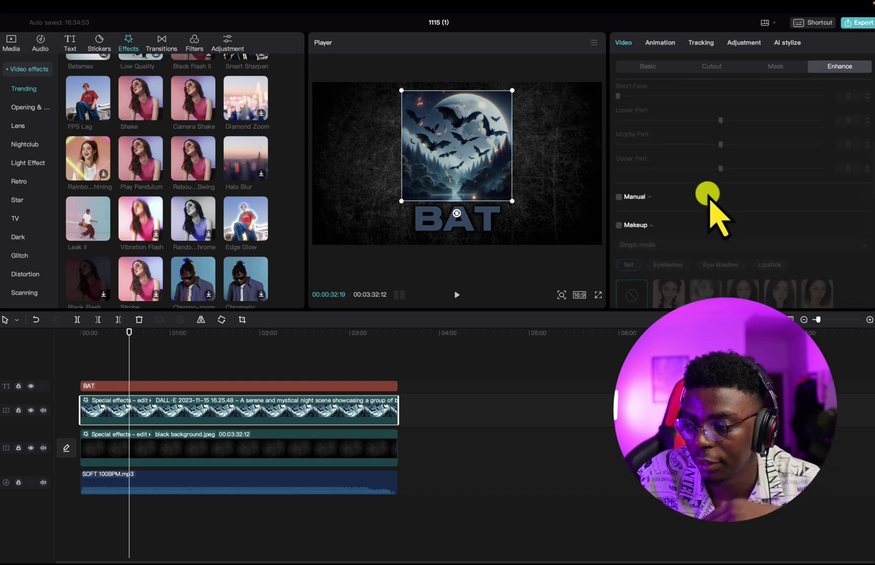
scroll(710, 198, up, 2)
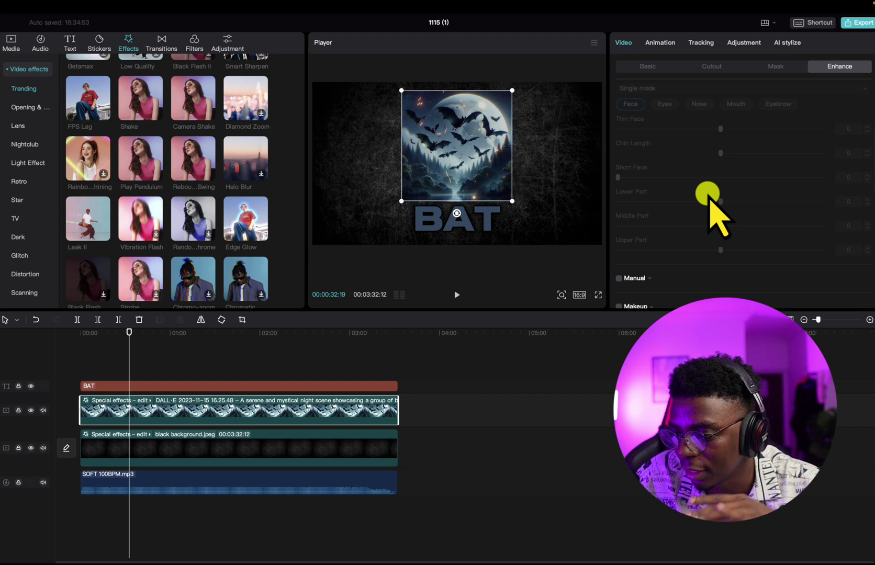
scroll(707, 195, up, 3)
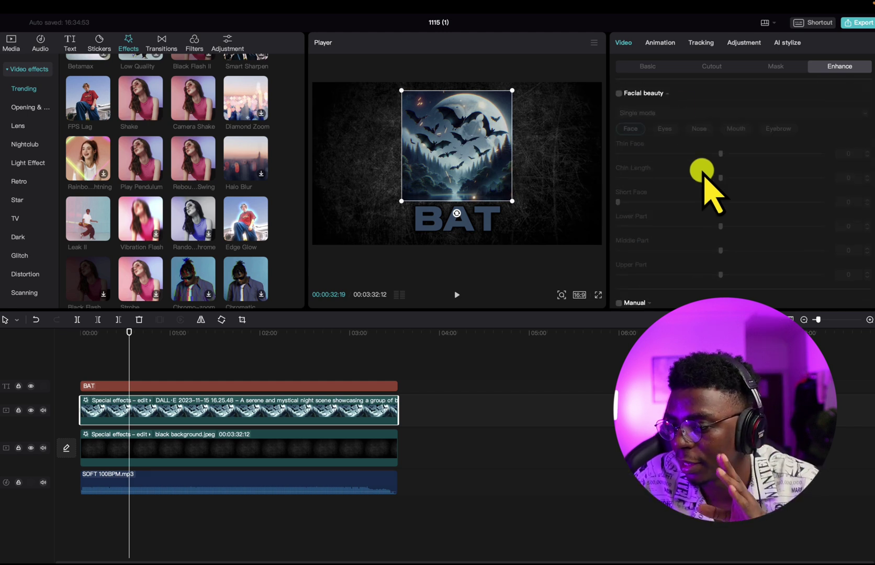
click(655, 67)
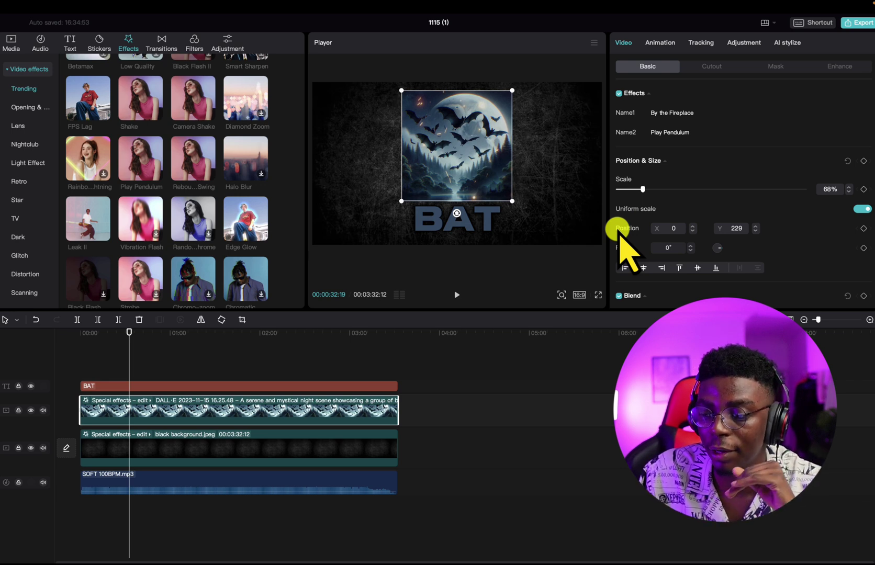
Return to the start of the video and play back the first few seconds
click(299, 361)
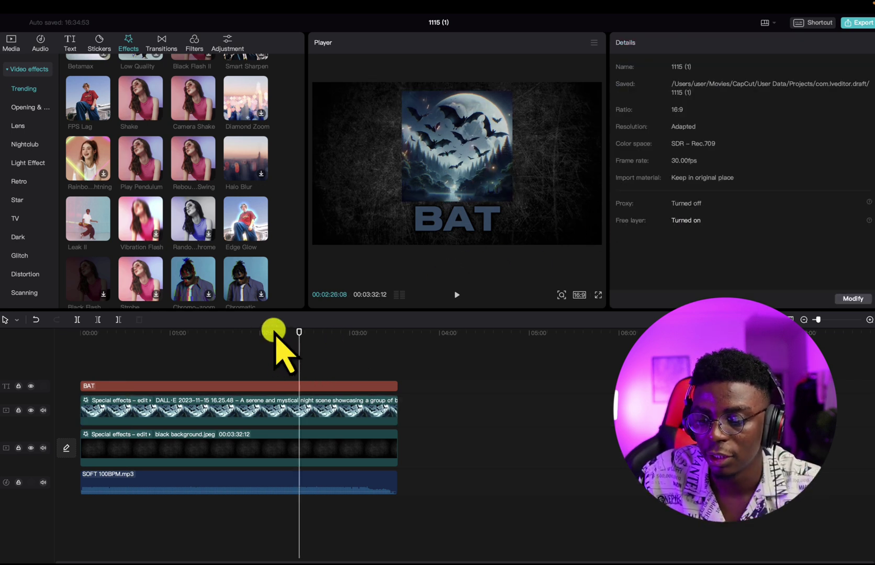
drag(276, 335, 73, 338)
key(space)
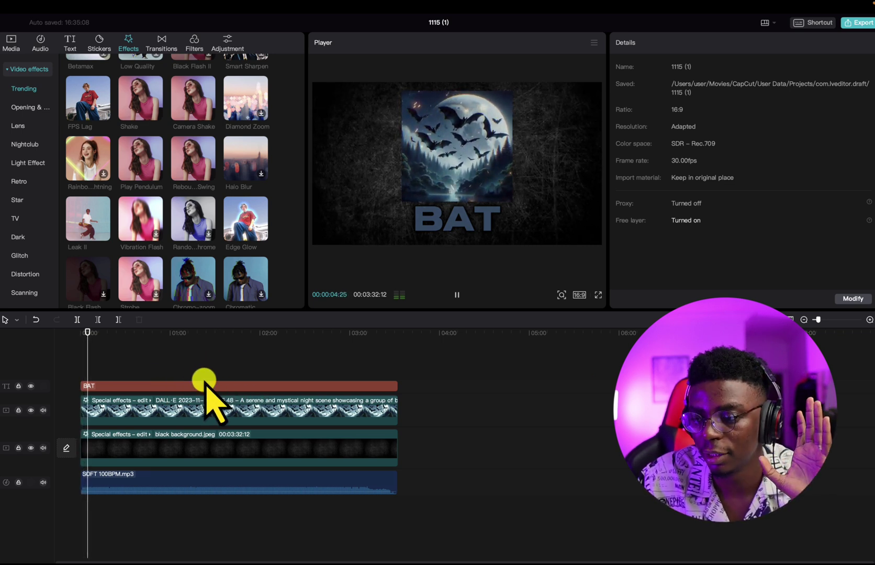
key(space)
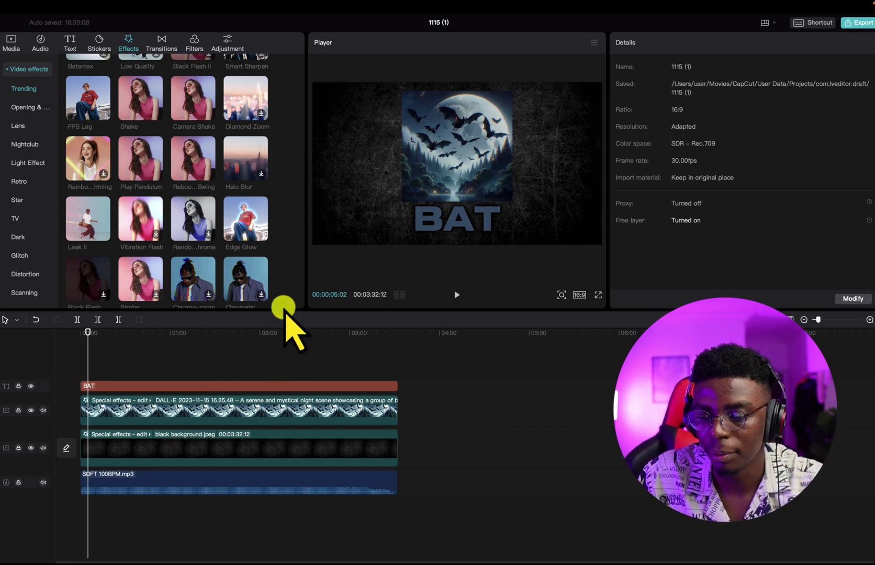
Shrink the BAT title to 108% scale
click(203, 386)
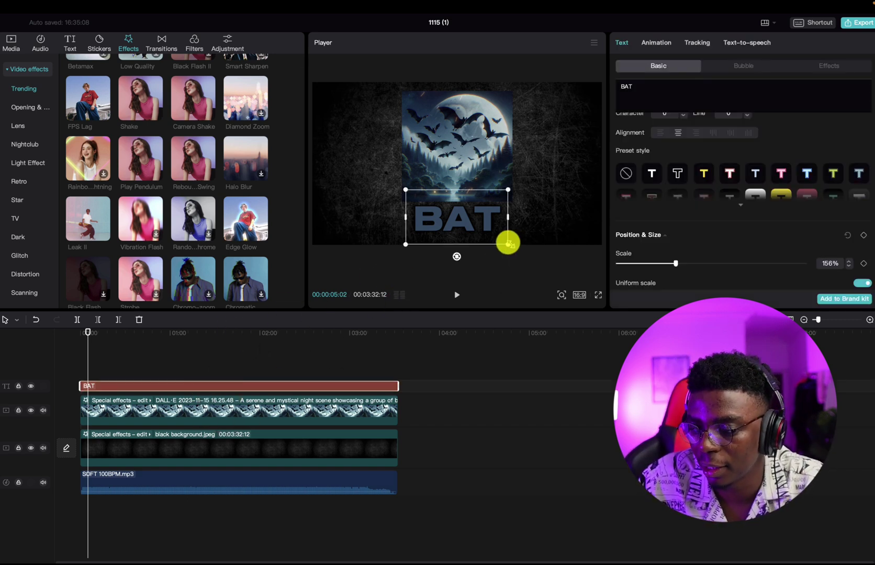
drag(499, 239, 467, 217)
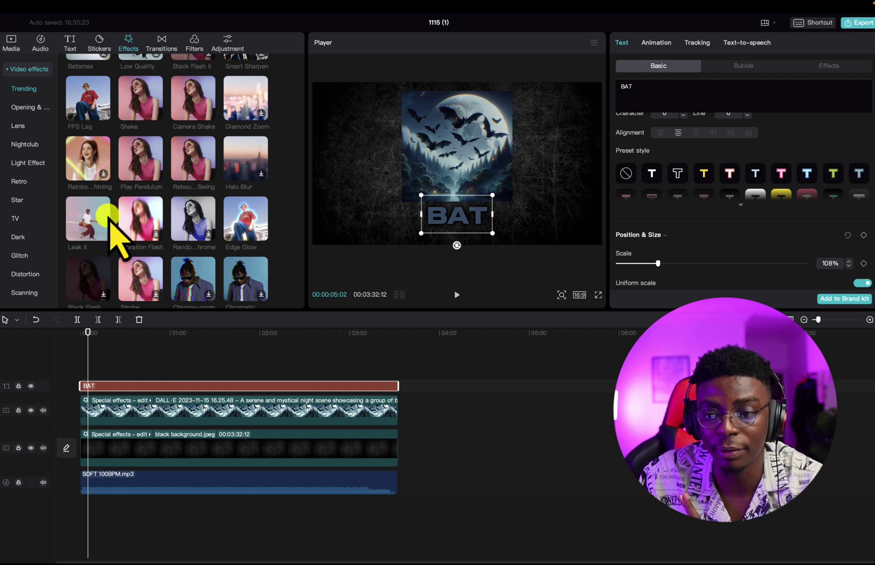
Add a default text layer spanning the full video, reading OUT NOW, at 43% scale just beneath the BAT title
drag(89, 95, 95, 373)
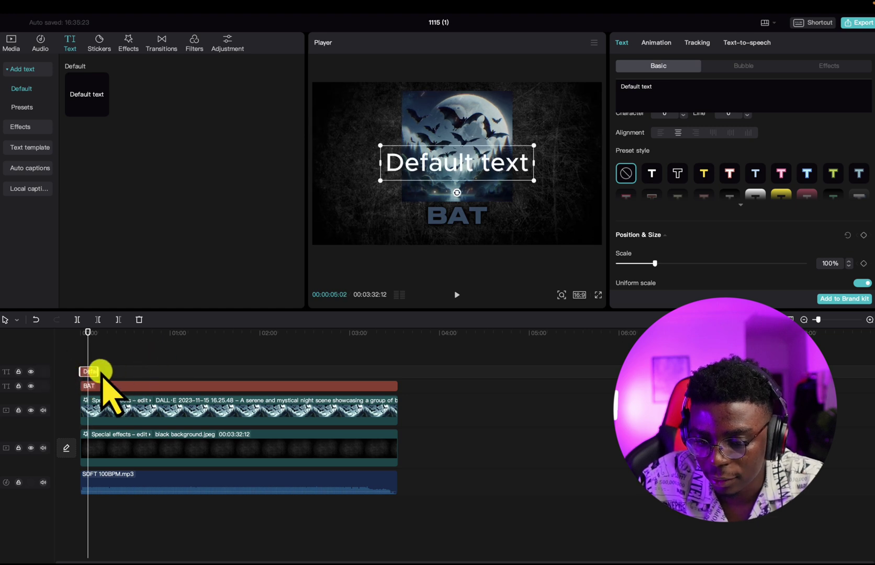
drag(100, 372, 398, 373)
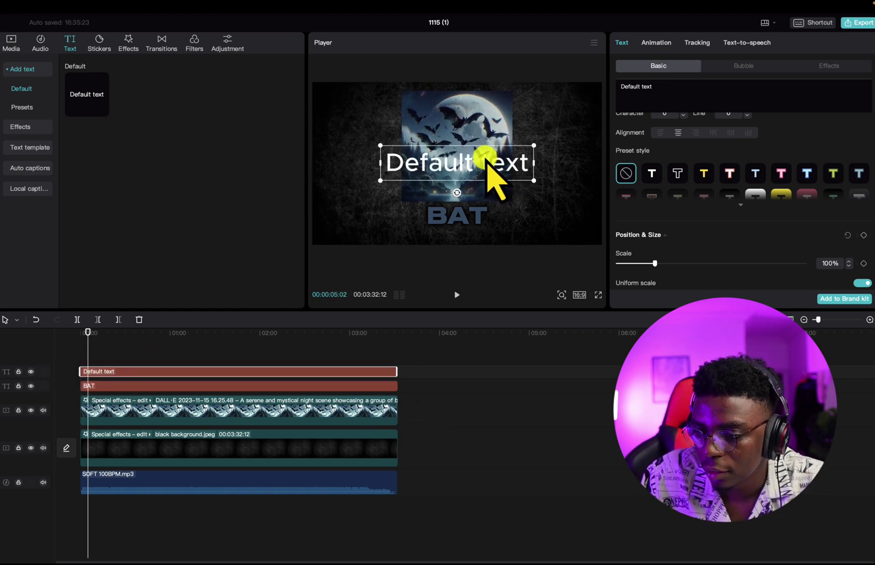
drag(483, 166, 465, 239)
drag(665, 88, 607, 96)
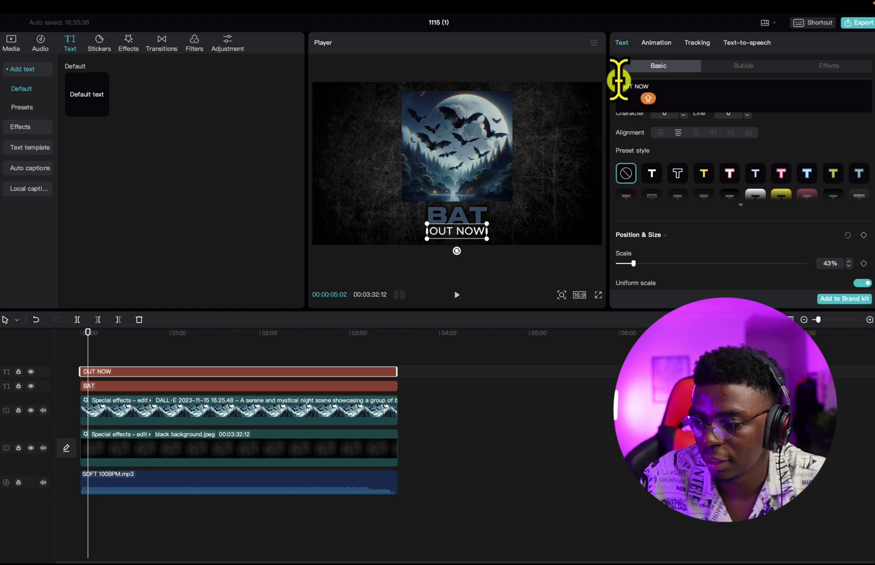
Set the OUT NOW text in the sequel100wide-75 font, apply the orange preset style and make it slightly smaller
scroll(672, 149, up, 5)
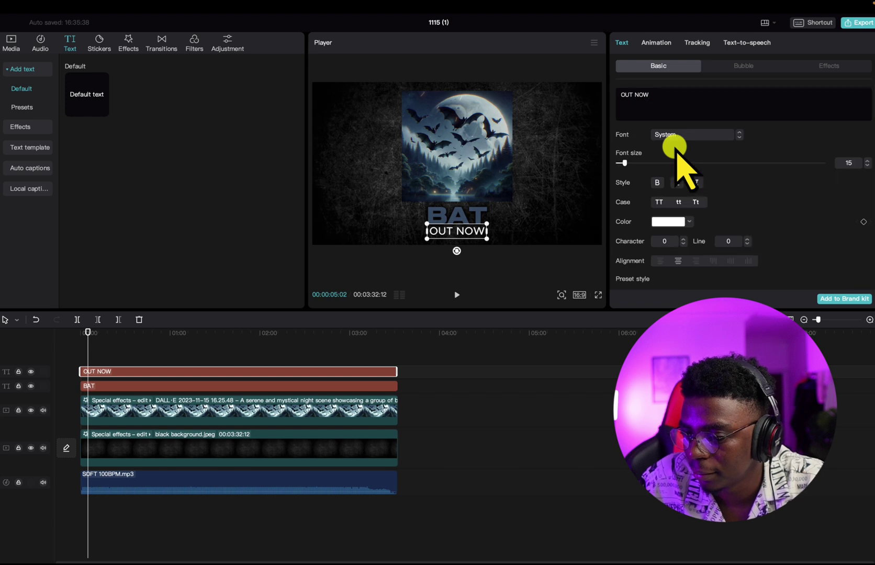
click(675, 134)
click(683, 186)
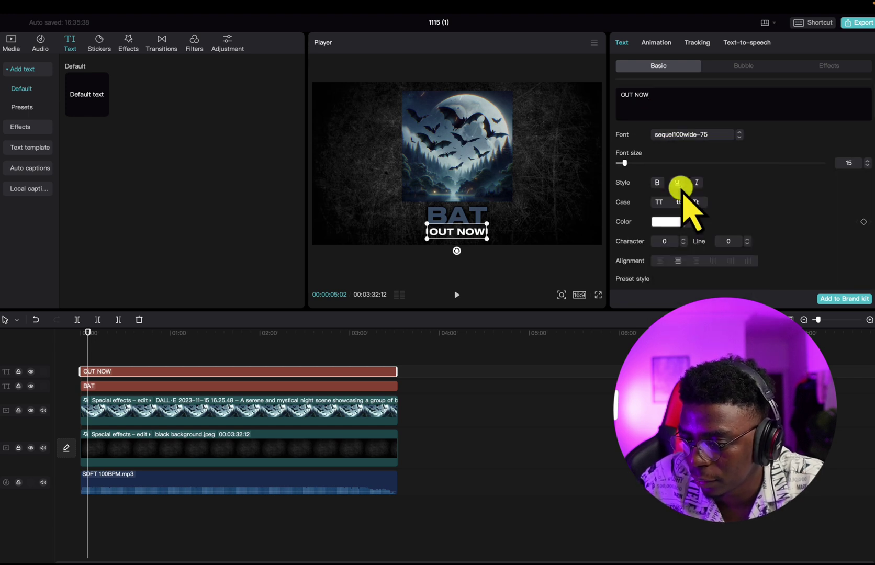
scroll(690, 285, down, 2)
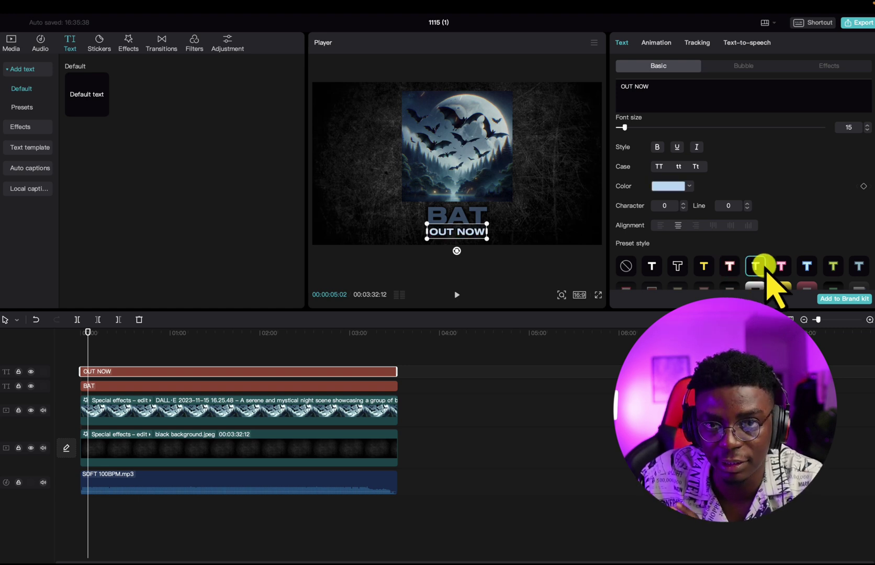
scroll(769, 266, down, 4)
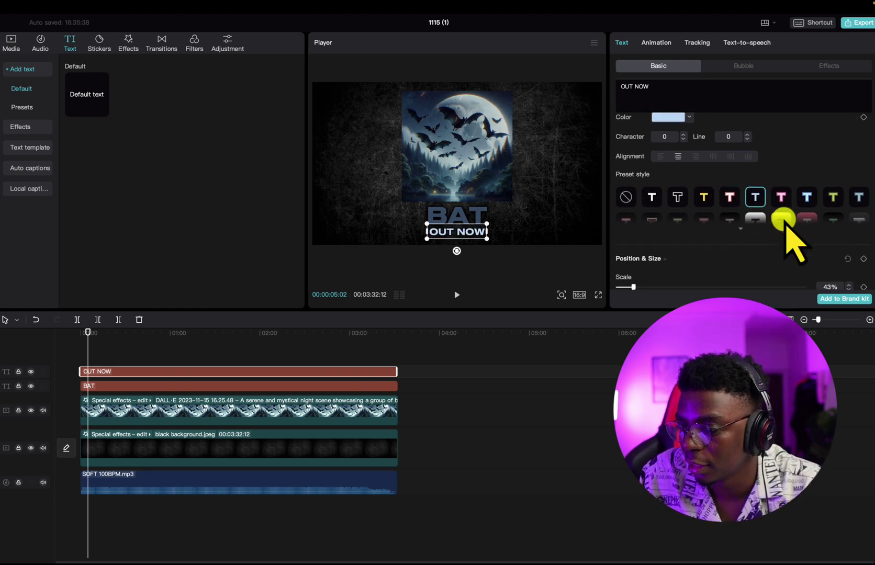
click(741, 193)
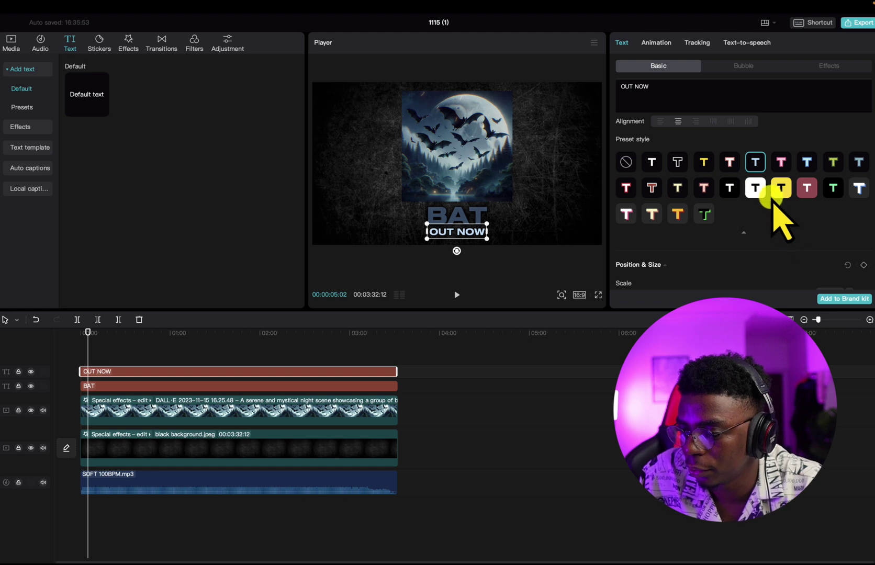
click(806, 187)
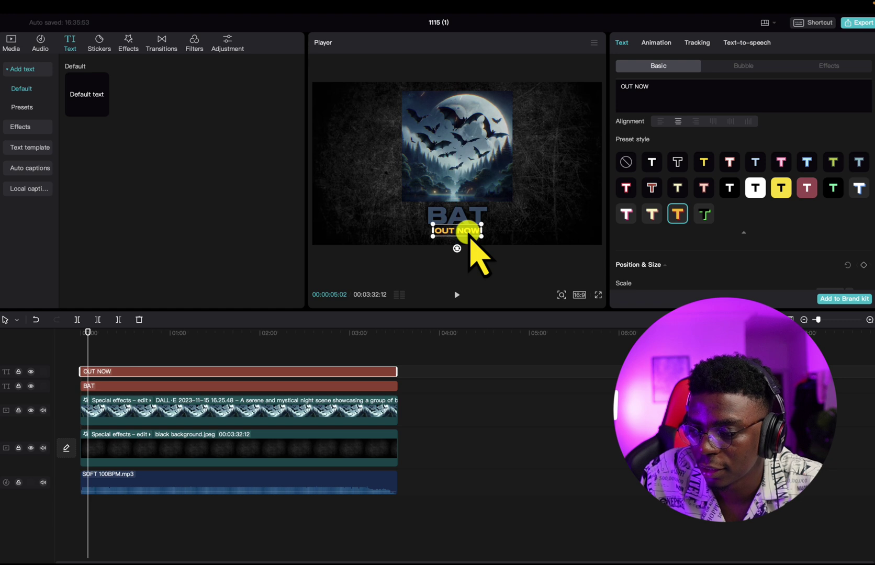
Preview the opening seconds with the OUT NOW text from the beginning of the timeline
click(232, 349)
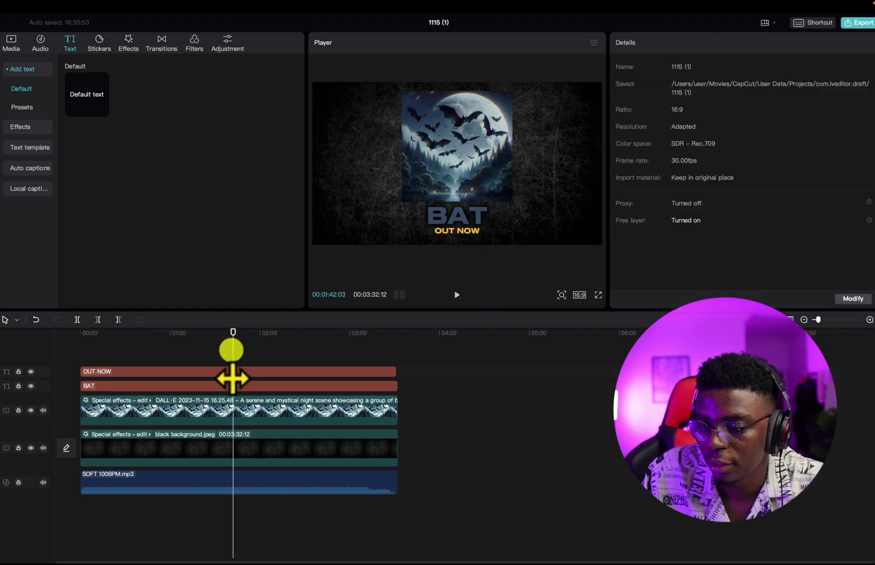
drag(223, 337, 57, 337)
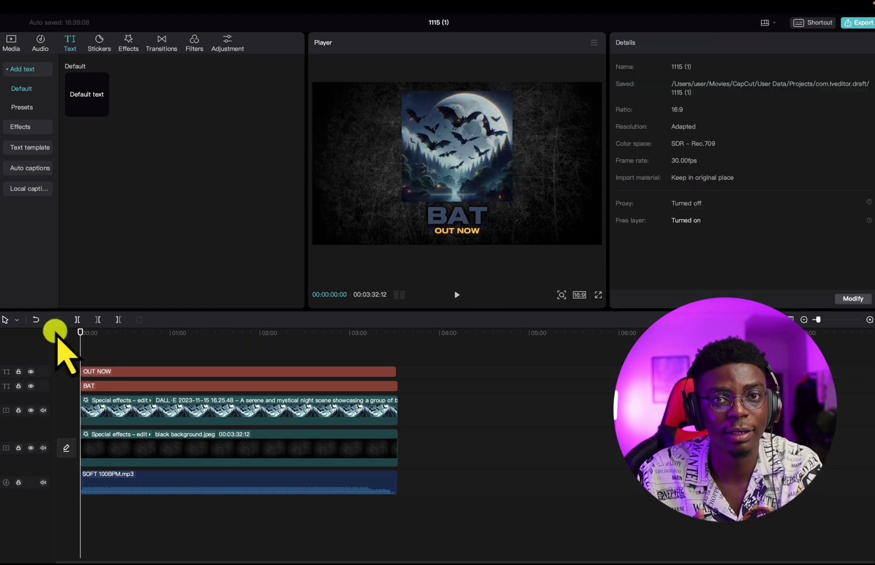
key(space)
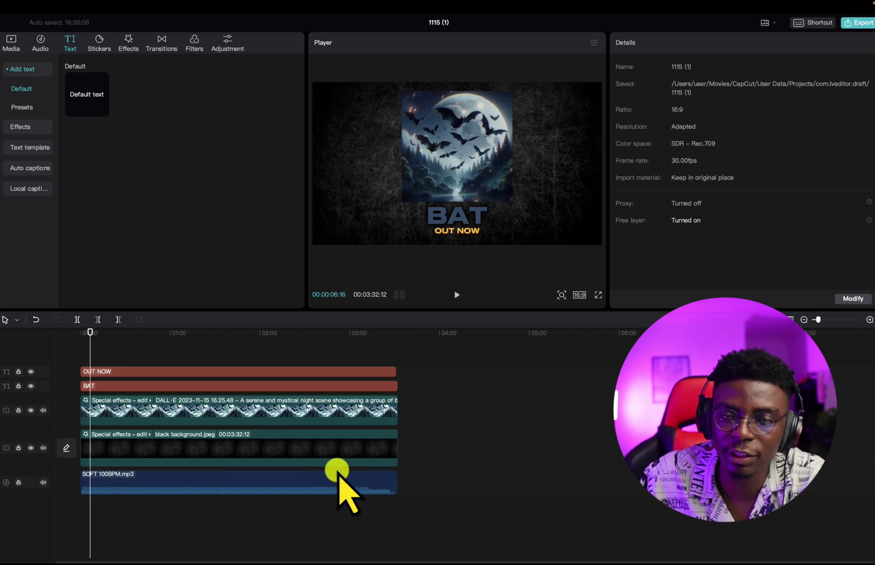
Switch to Google Chrome and search Google Images for "Spotify logo png"
mouse_move(268, 539)
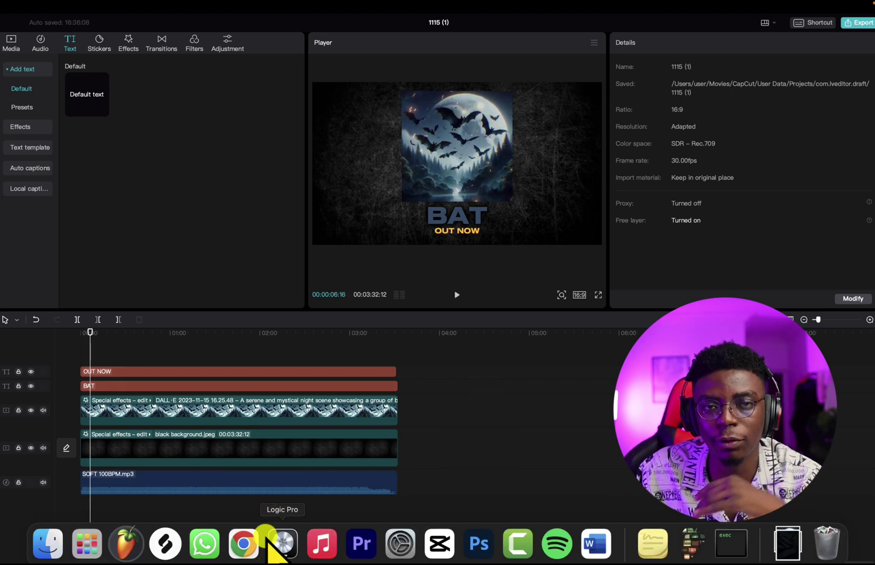
mouse_move(205, 544)
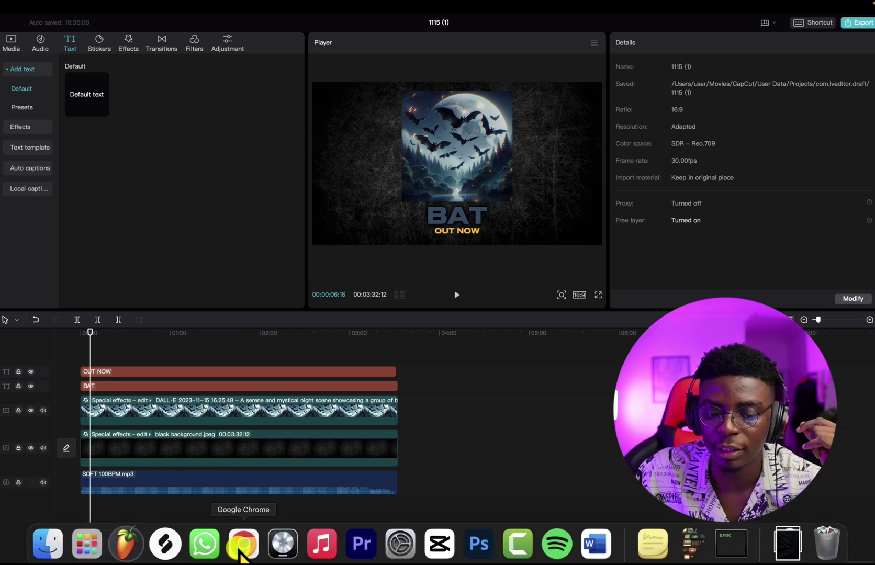
click(239, 547)
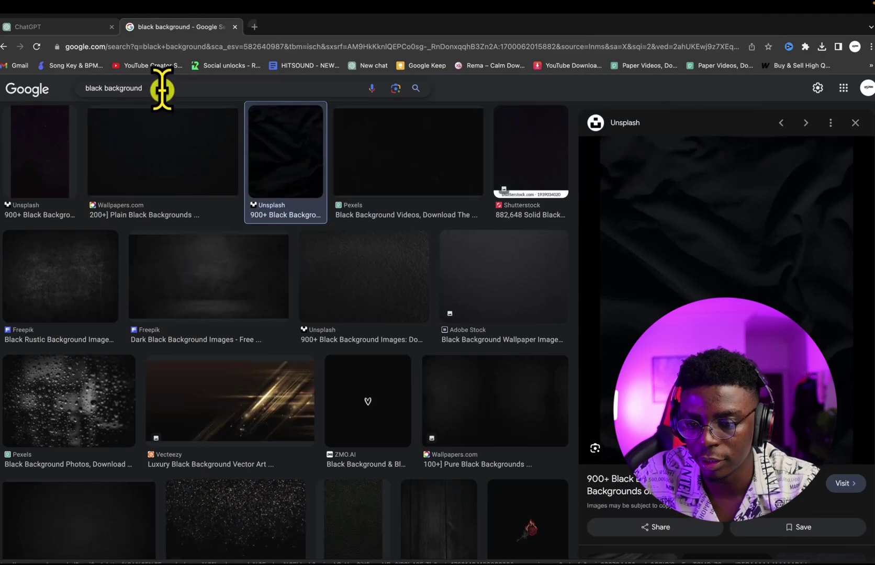
triple_click(74, 86)
text(S)
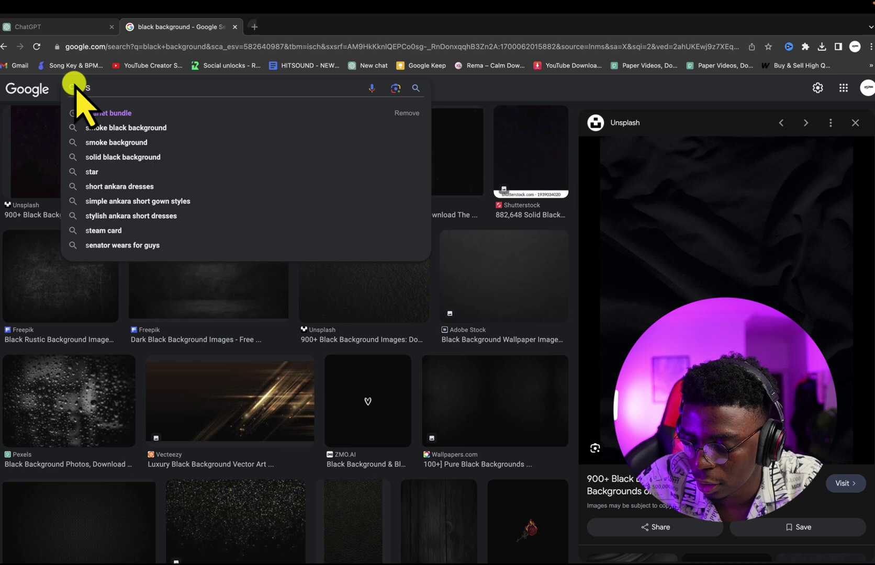
text(poti)
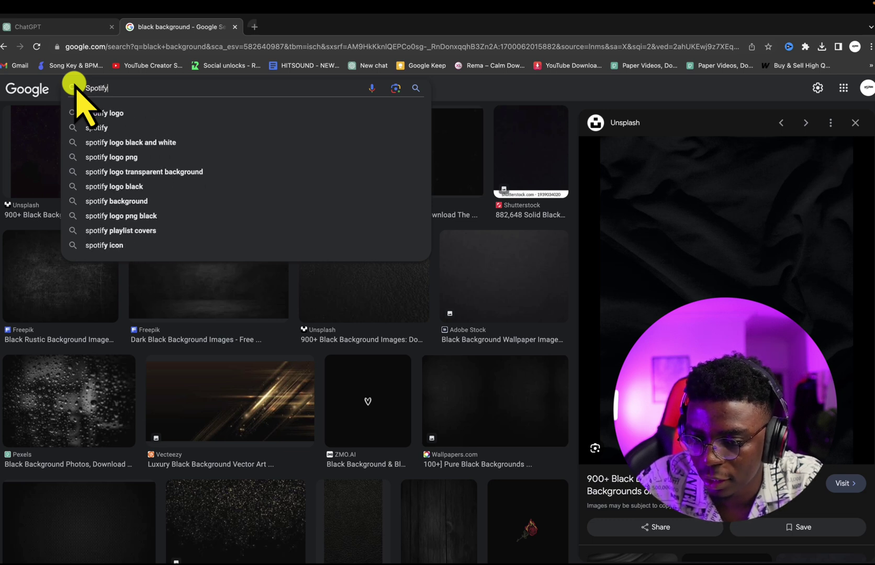
text(fy logo)
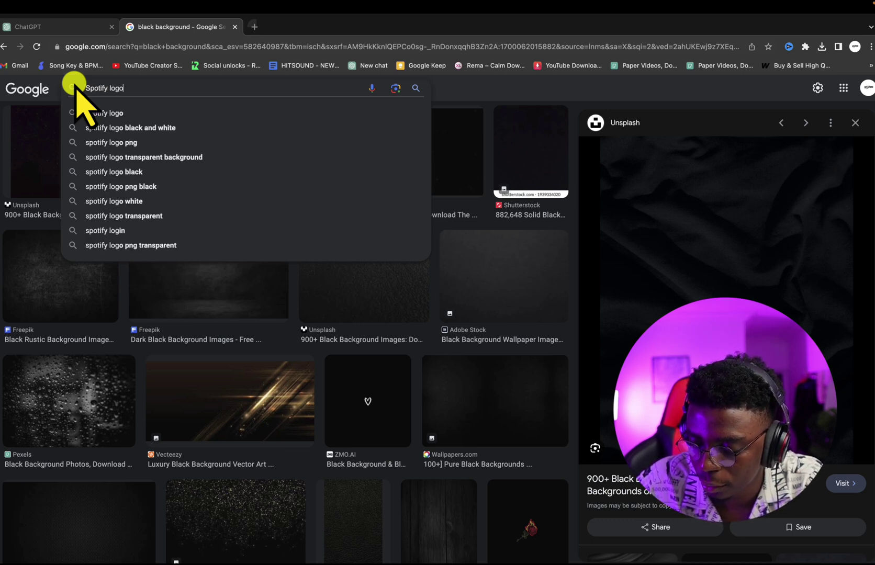
text( png)
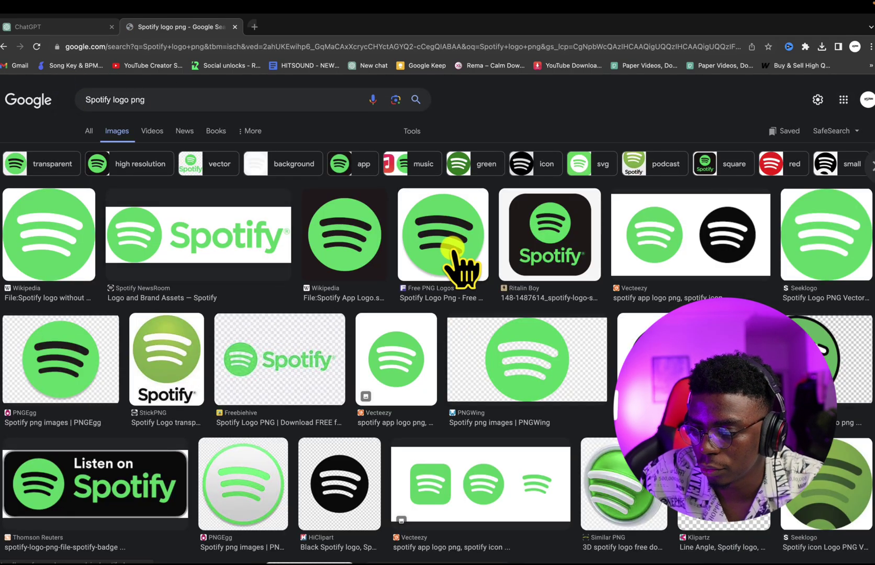
Save the green Spotify logo with black bars from Free PNG Logos to Downloads as spotify-download-logo-30
click(460, 267)
right_click(612, 390)
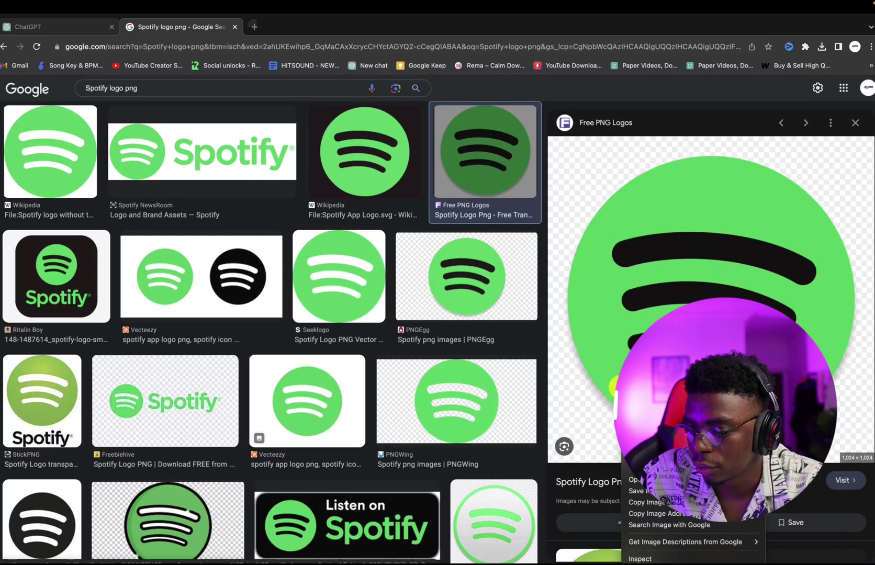
click(651, 491)
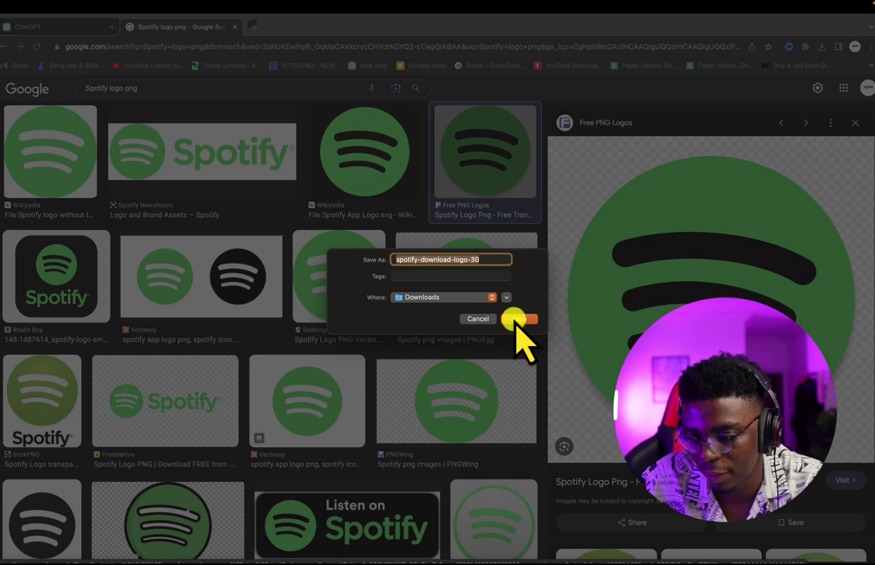
click(517, 319)
Reduce CapCut to a smaller window beside Finder and show the Downloads folder in Finder
mouse_move(344, 561)
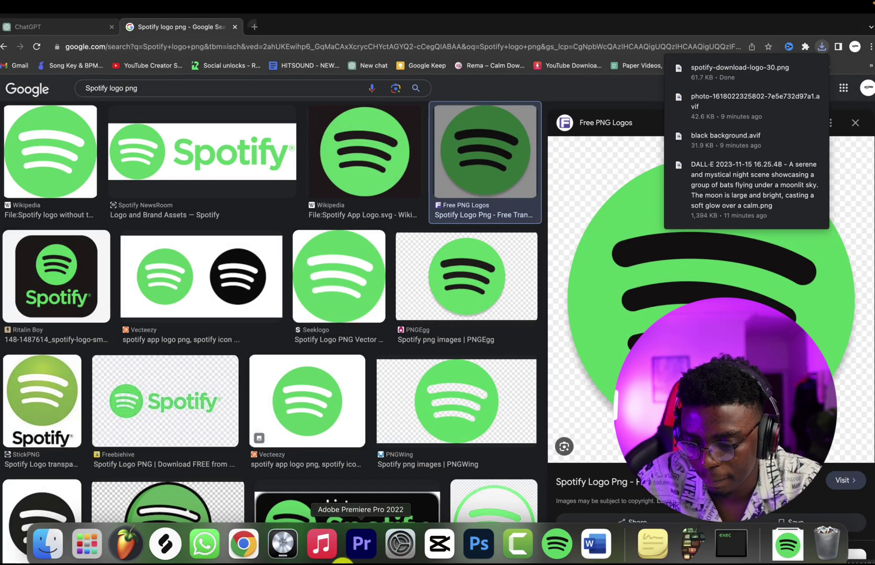
key(ctrl+Left)
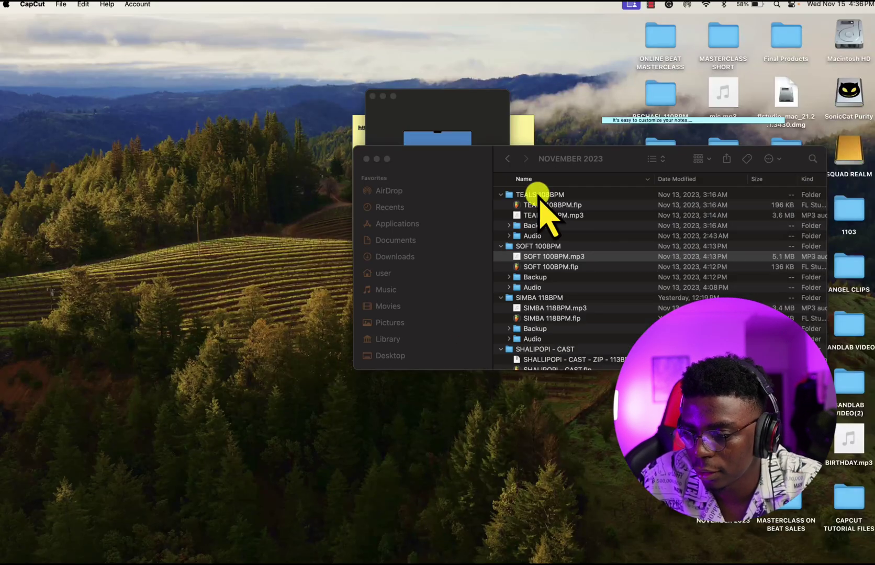
drag(530, 169, 299, 317)
click(441, 550)
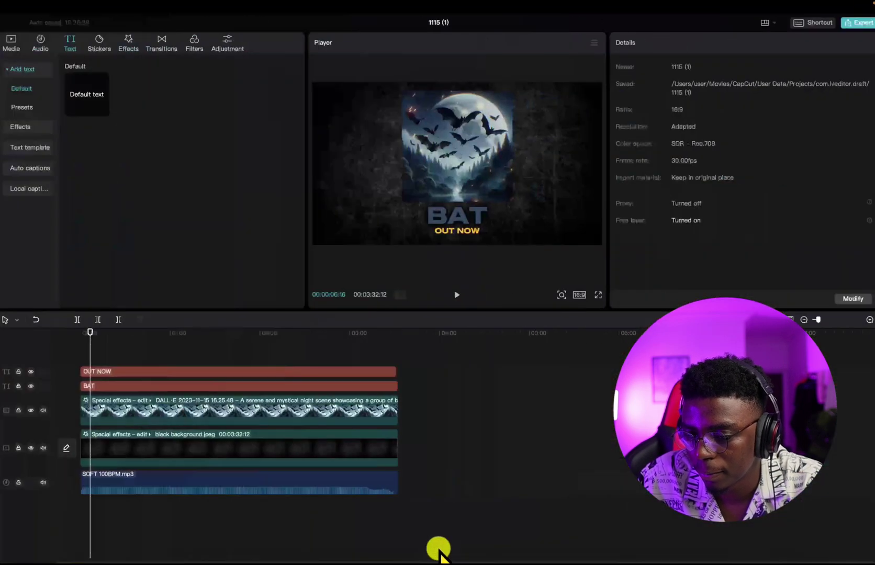
mouse_move(85, 544)
click(46, 543)
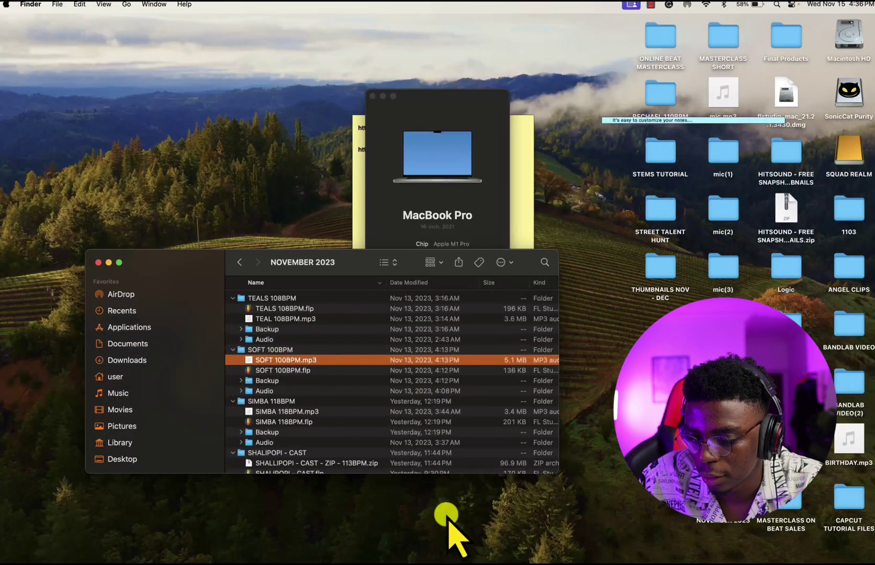
mouse_move(477, 560)
click(441, 550)
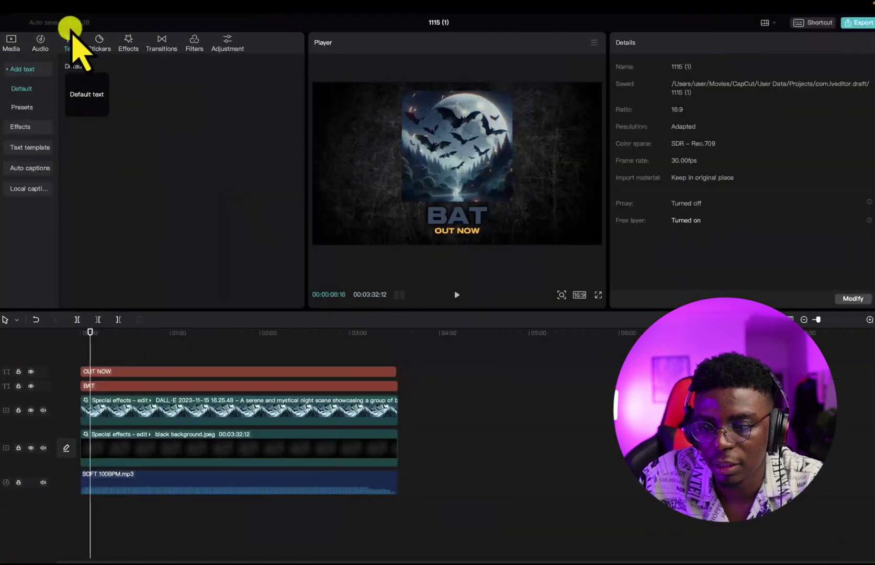
click(20, 21)
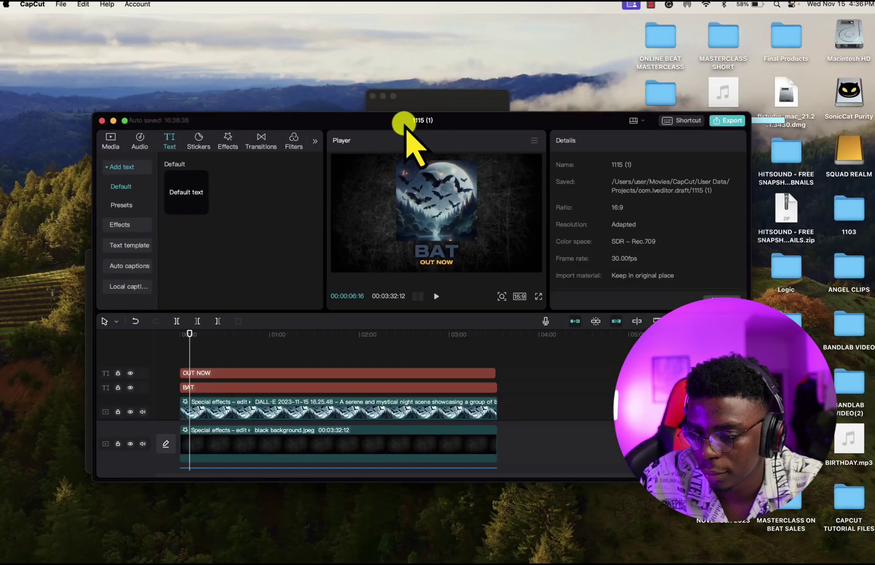
drag(406, 137, 347, 116)
click(283, 473)
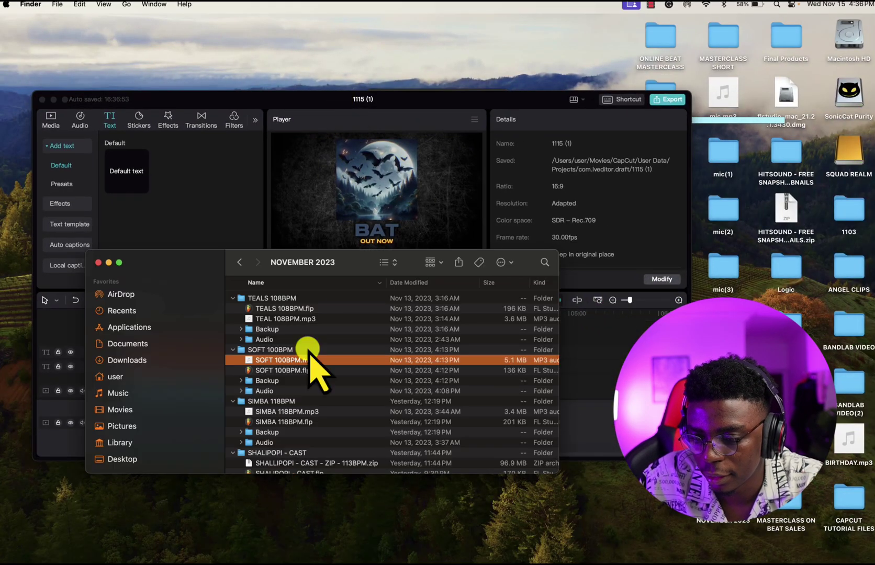
click(128, 360)
Import the Spotify logo into CapCut, add it at the timeline's start, and scale it to 11% at X 988, Y -692, beside the BAT title
drag(285, 298, 52, 123)
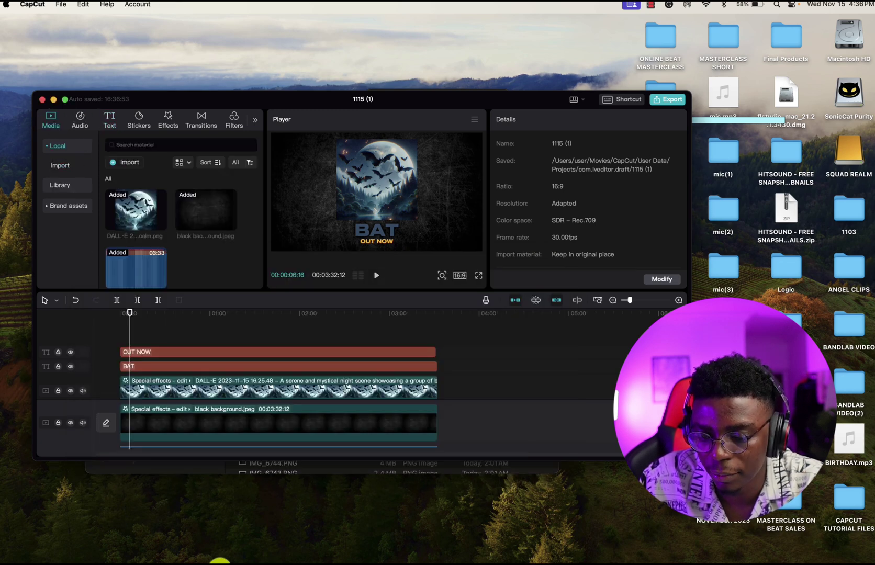
click(44, 544)
drag(386, 297, 509, 311)
drag(192, 255, 126, 346)
drag(316, 251, 434, 229)
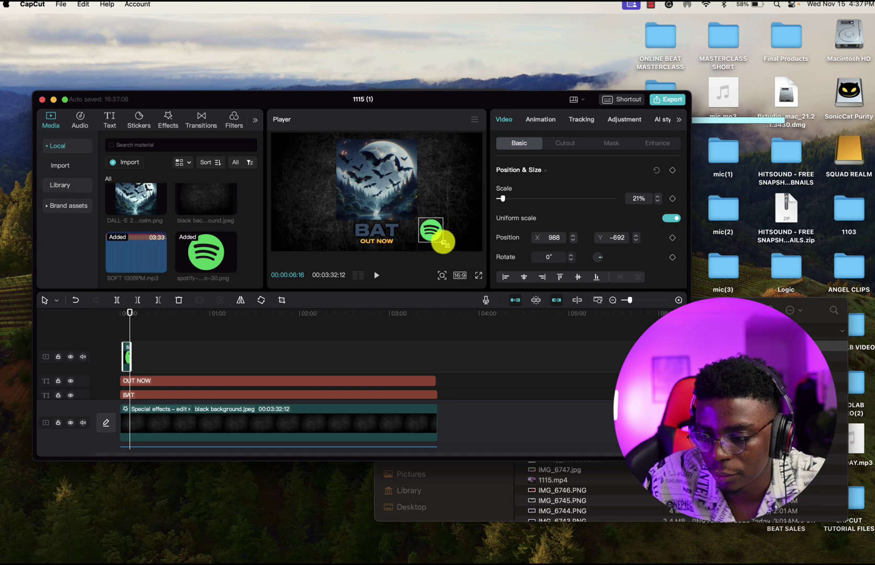
Switch to Google Chrome and search Google Images for "apple music logo png"
mouse_move(207, 554)
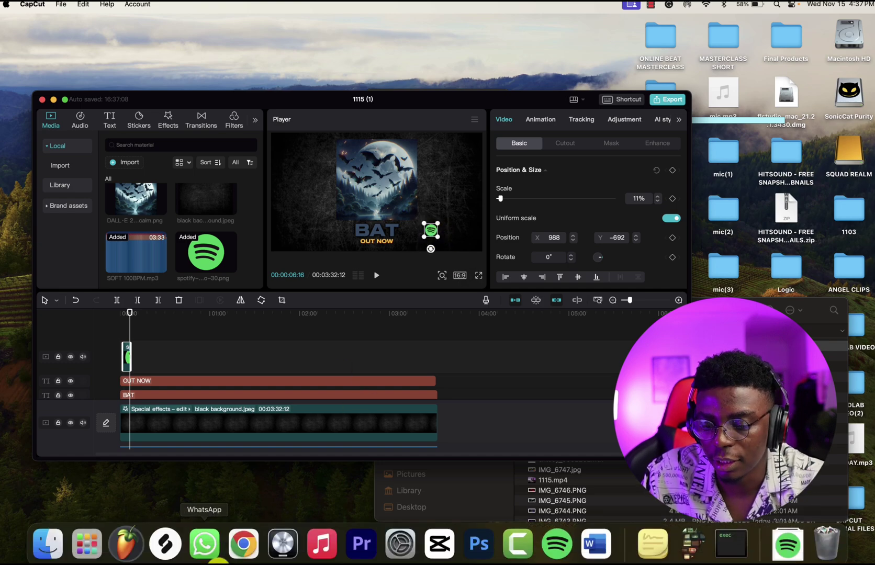
click(238, 544)
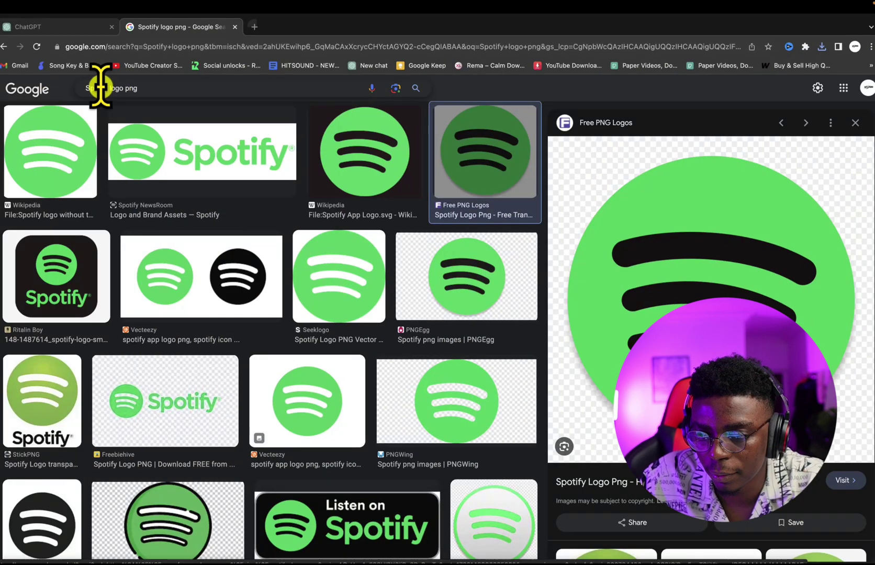
drag(106, 88, 72, 97)
text(apple m)
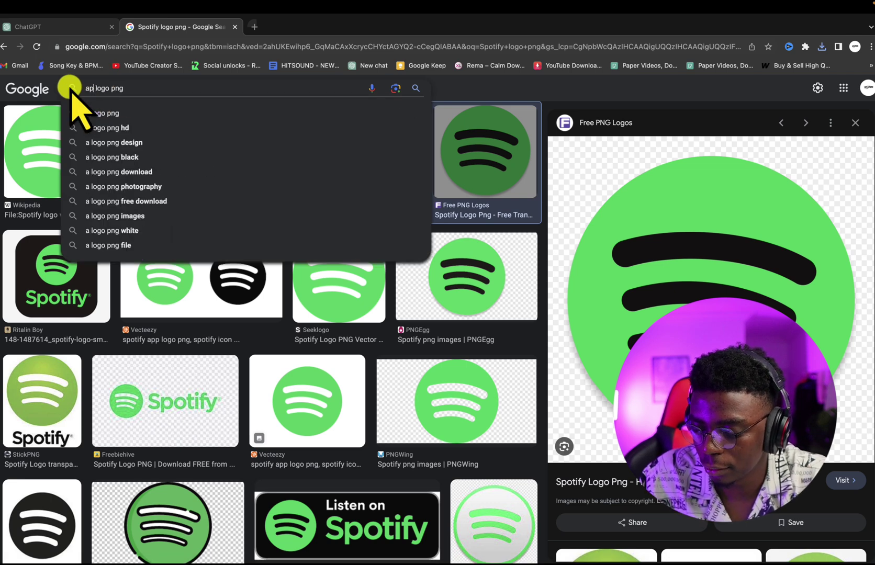
text(usic)
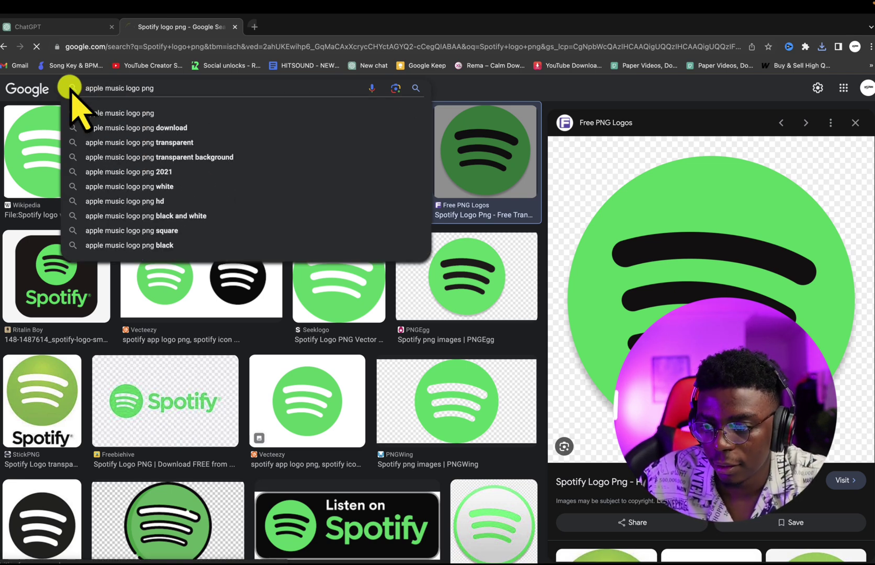
key(Return)
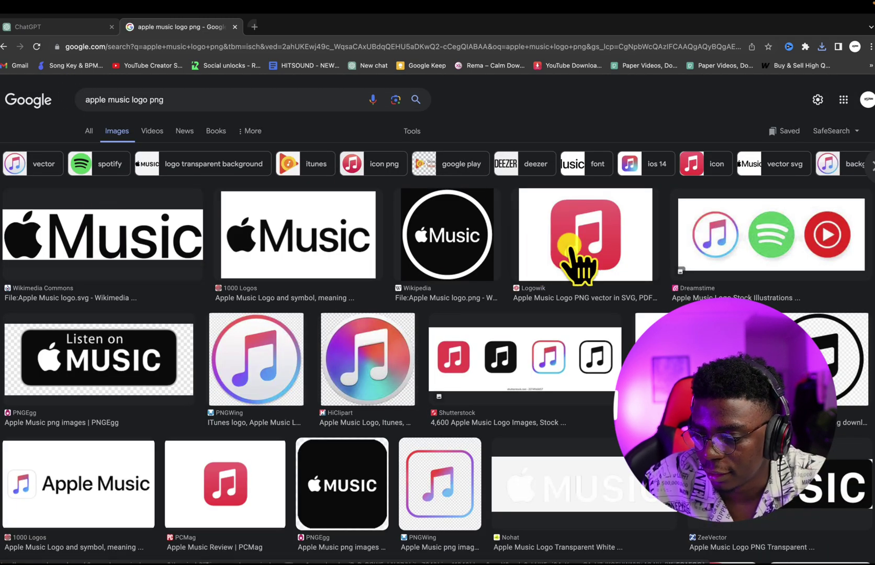
Compare Apple Music logo results and save the round red PNGWing logo to Downloads as "apple music"
click(570, 242)
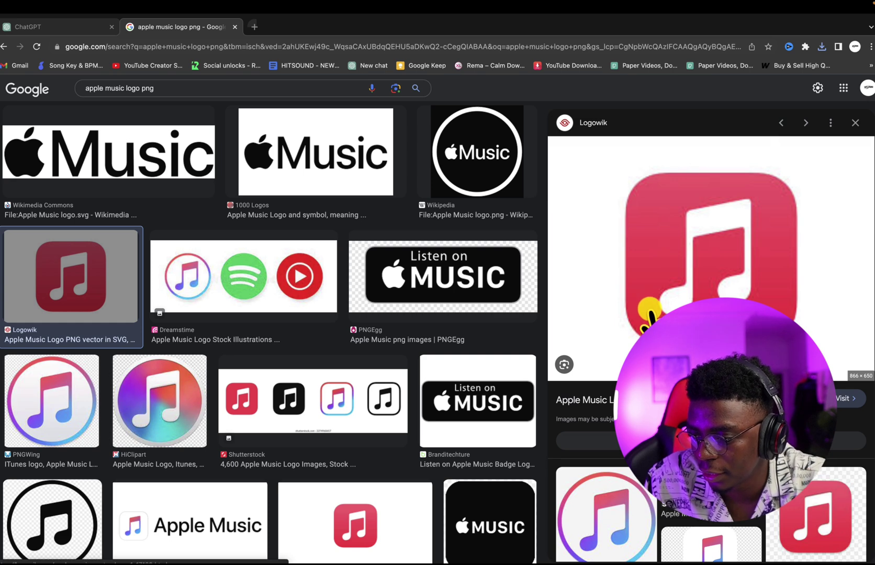
click(603, 515)
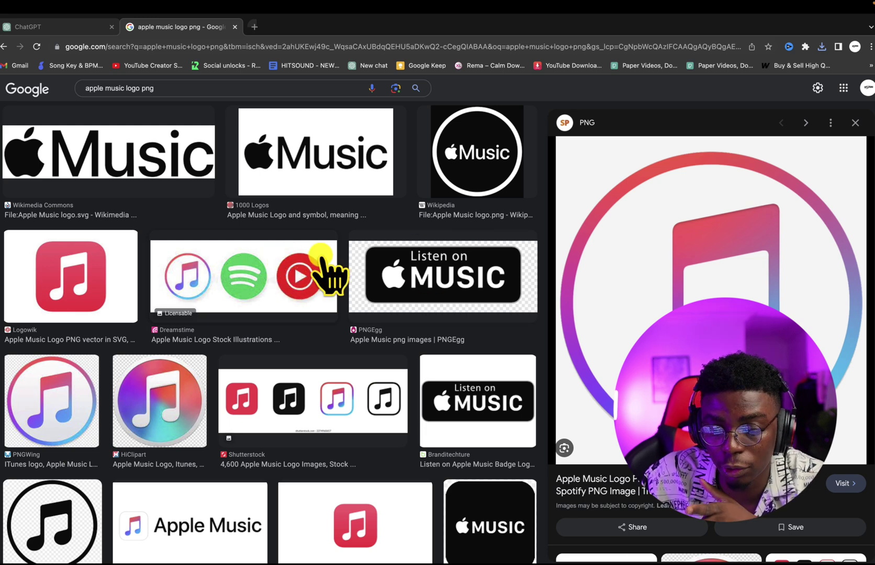
click(298, 292)
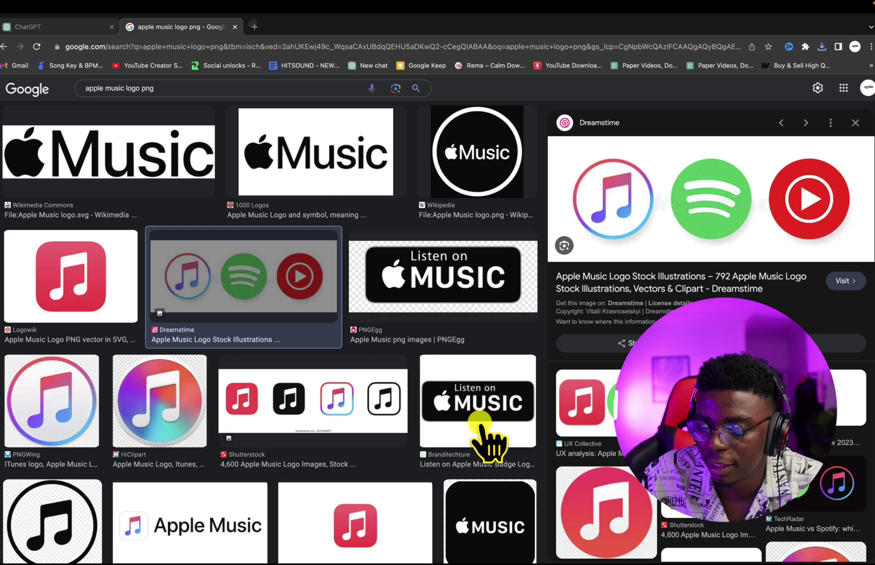
scroll(607, 450, down, 2)
click(607, 446)
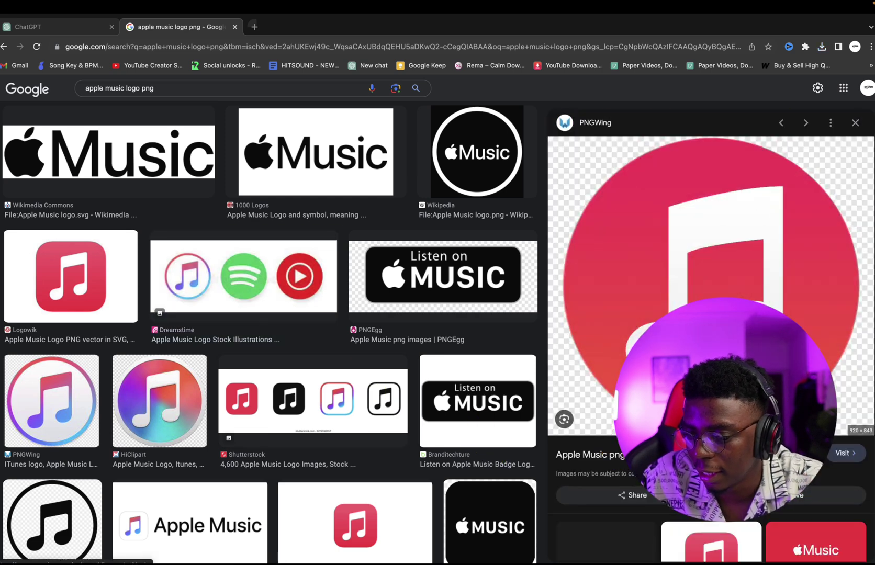
right_click(680, 376)
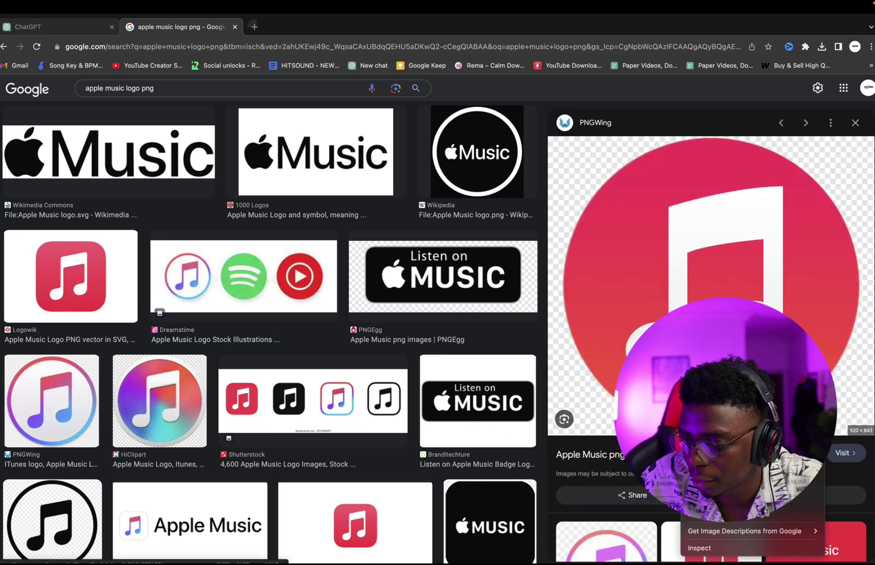
key(Escape)
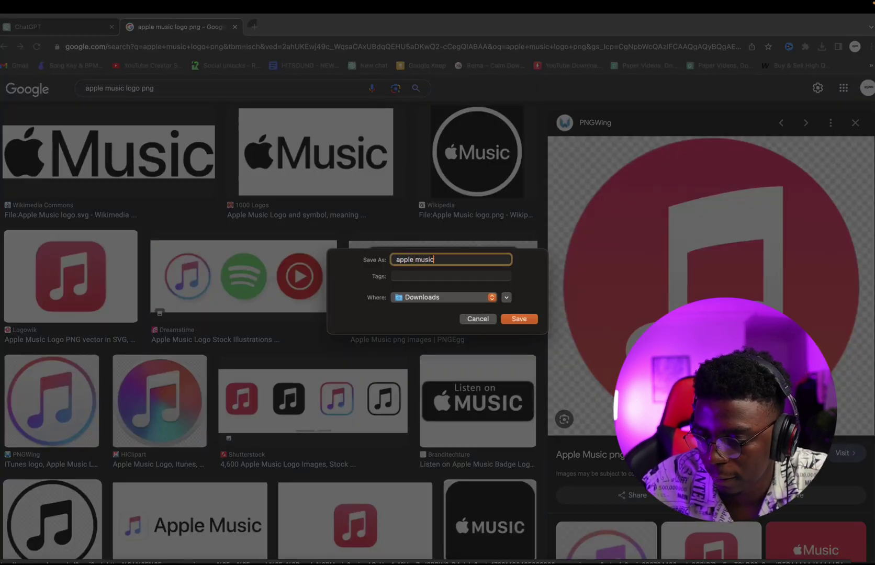
click(518, 318)
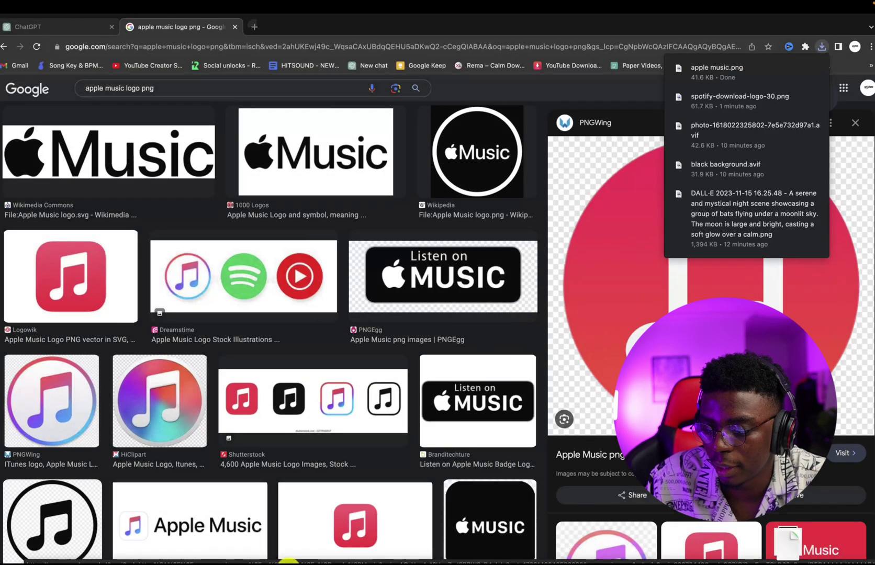
Switch to CapCut, import apple music.png from Downloads, place it on the timeline above the Spotify logo, and scale it to 34%
click(435, 550)
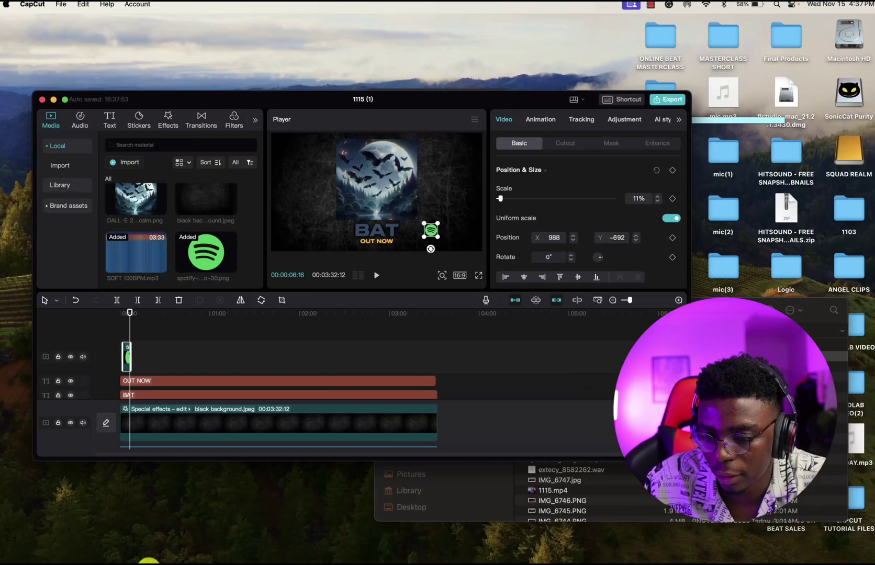
click(45, 541)
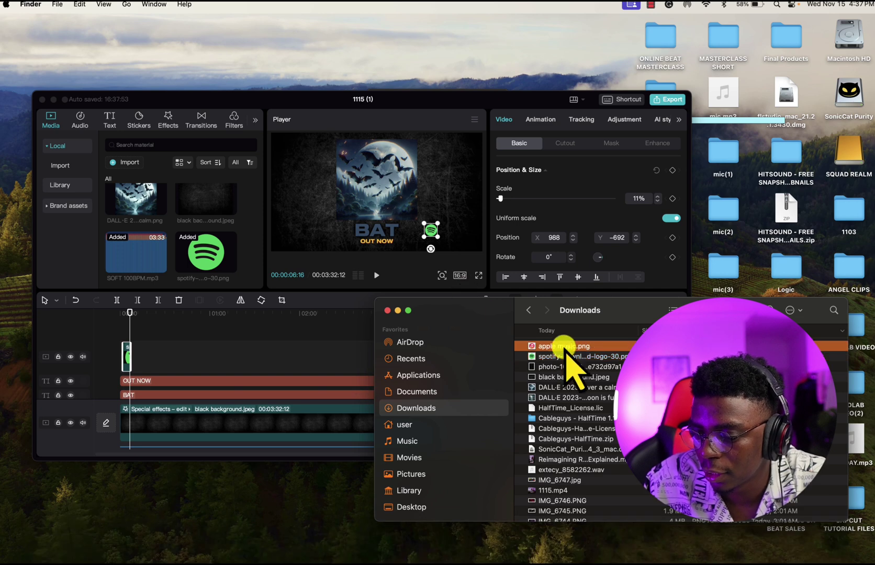
drag(564, 347, 230, 296)
click(210, 273)
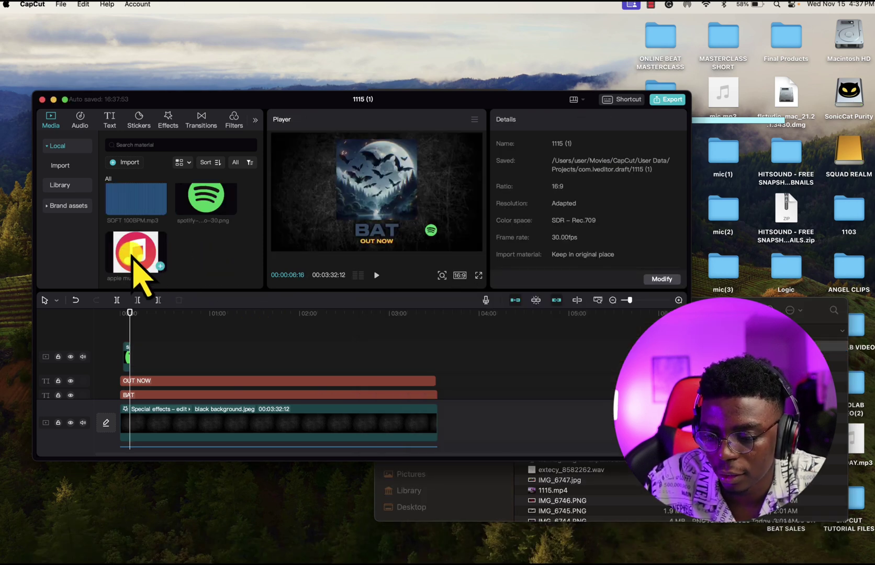
drag(133, 255, 126, 340)
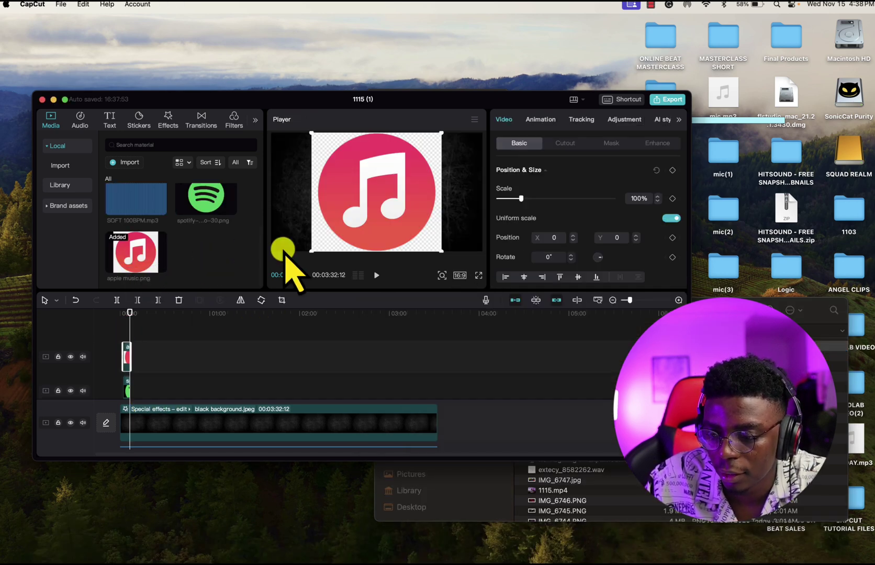
drag(312, 251, 370, 199)
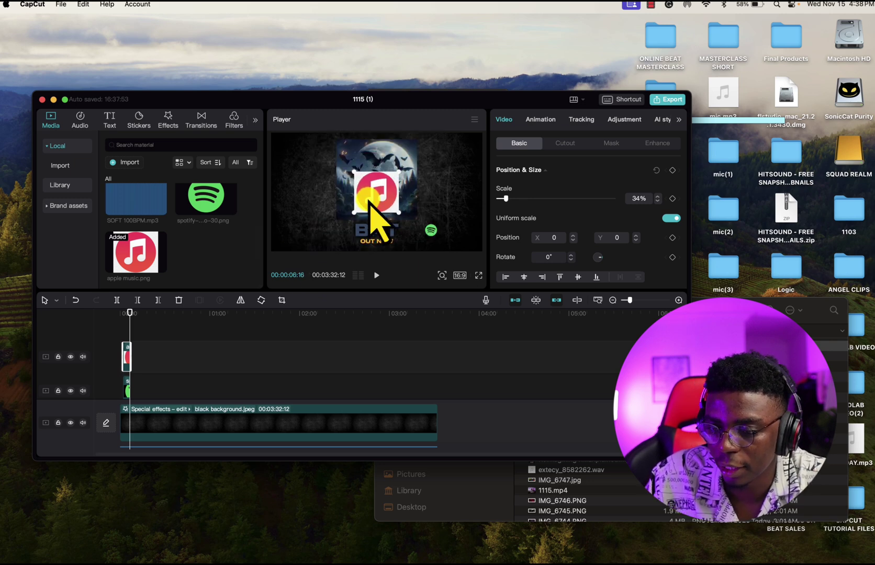
click(136, 252)
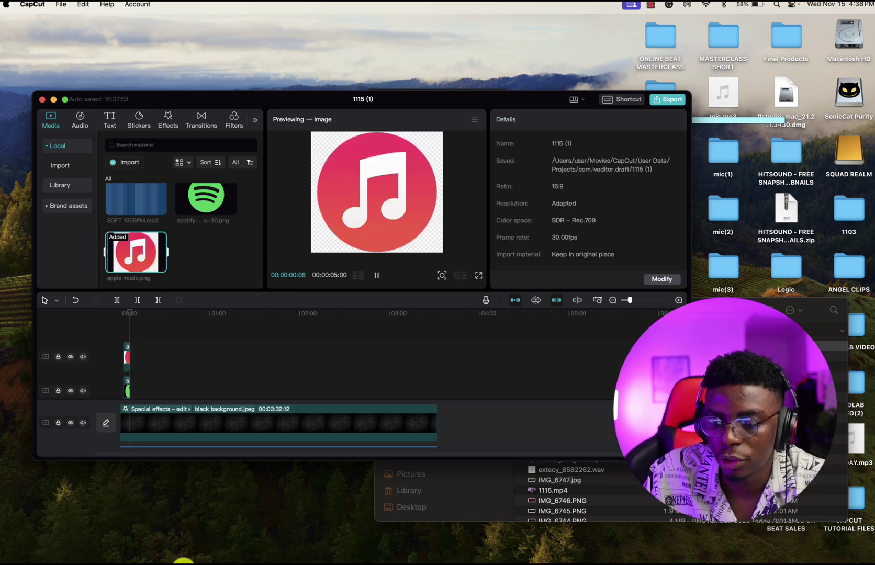
Switch to Google Chrome and search Google for "png remove background" in a new tab
mouse_move(183, 561)
click(243, 544)
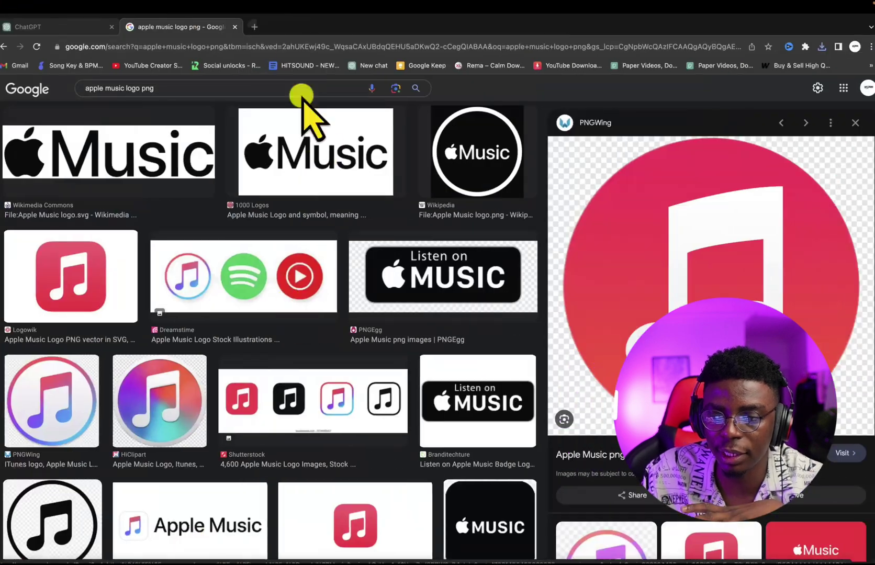
click(255, 27)
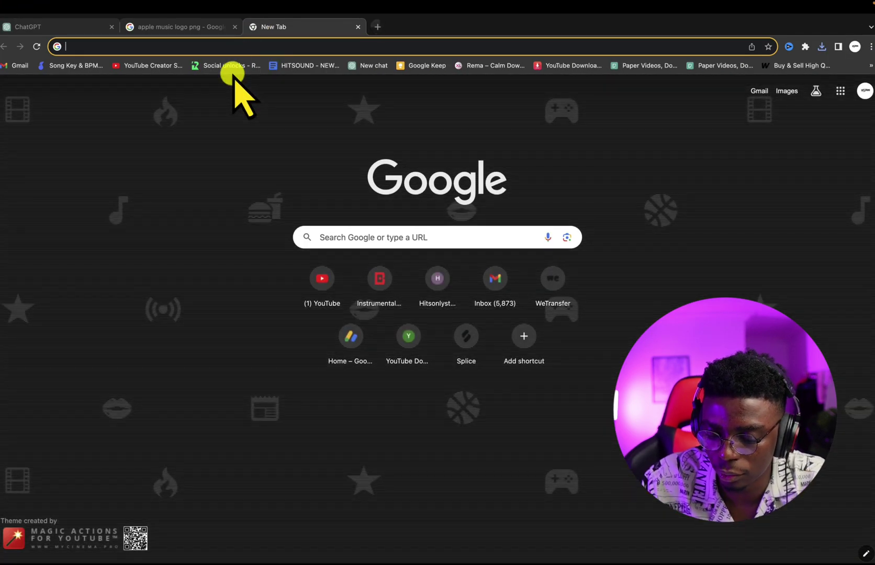
text(ado)
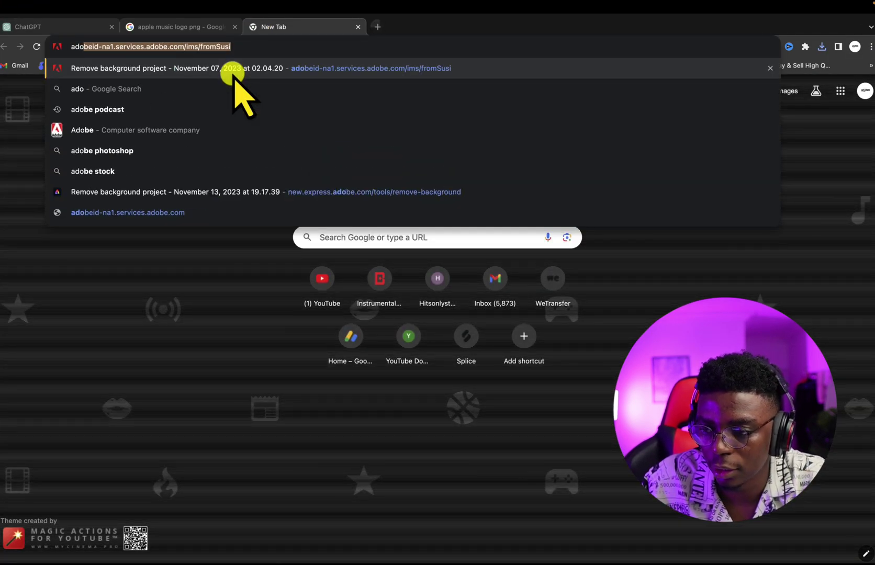
key(BackSpace)
key(BackSpace)
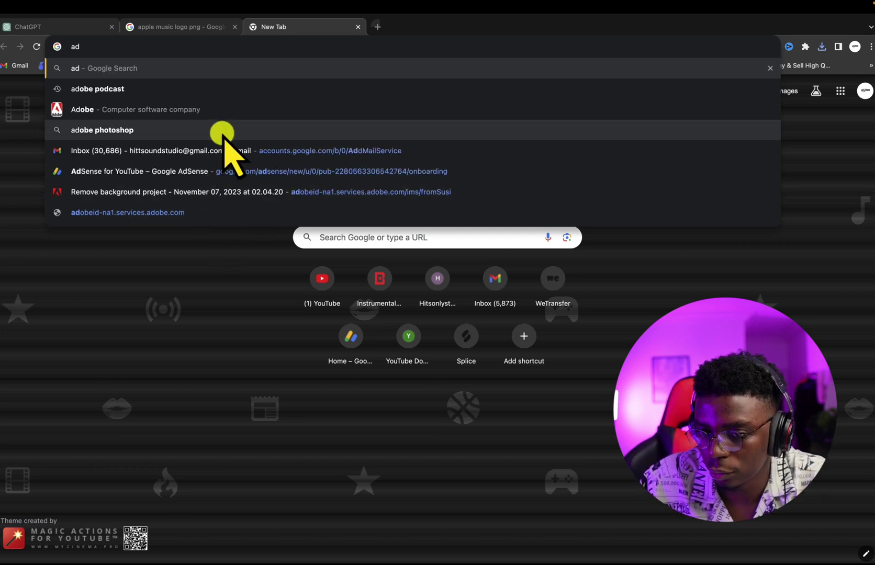
key(BackSpace)
key(BackSpace)
text(png)
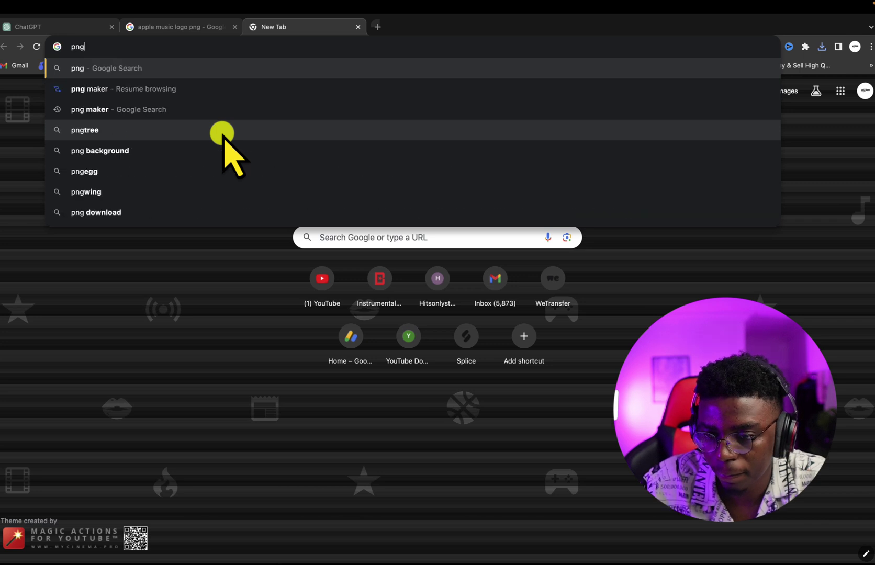
text( re)
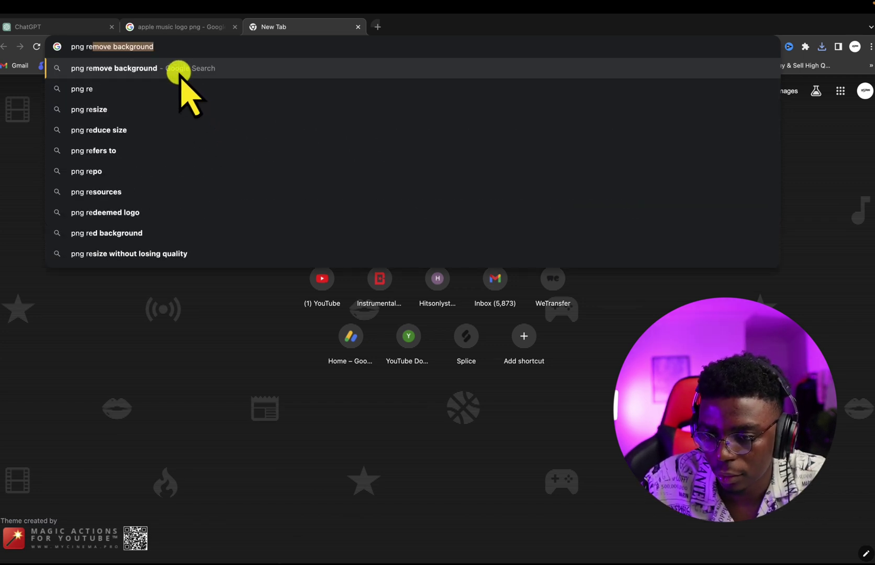
click(181, 69)
Open Adobe Express's free image background remover from the search results and go to its photo upload page
scroll(261, 356, down, 2)
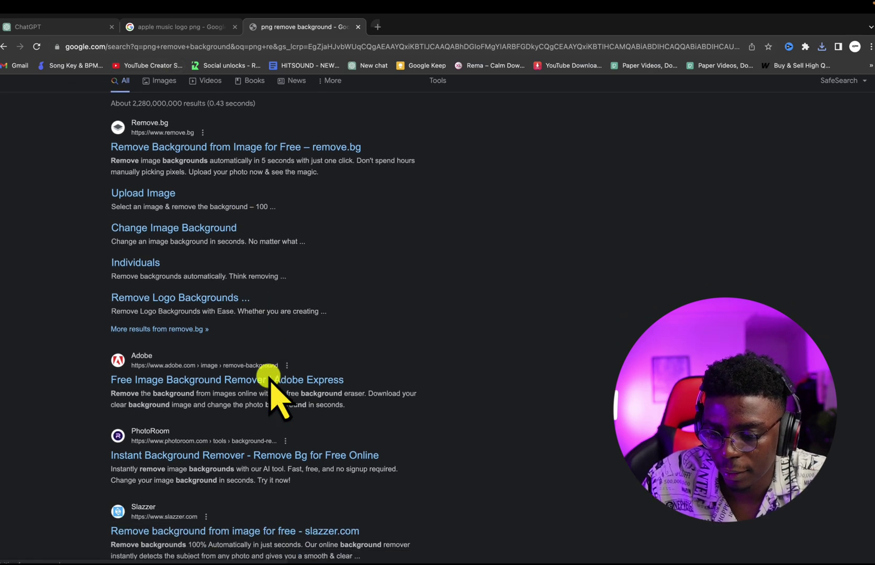
click(225, 361)
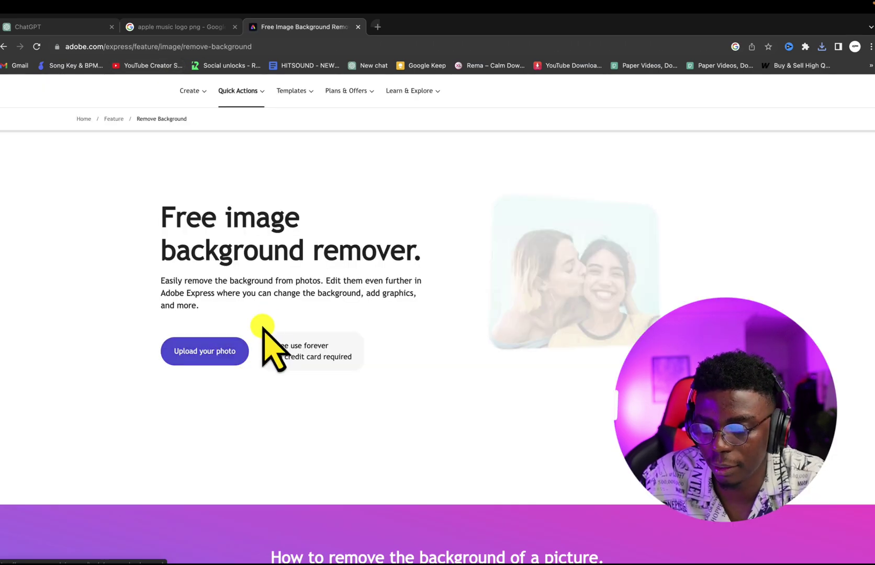
click(229, 375)
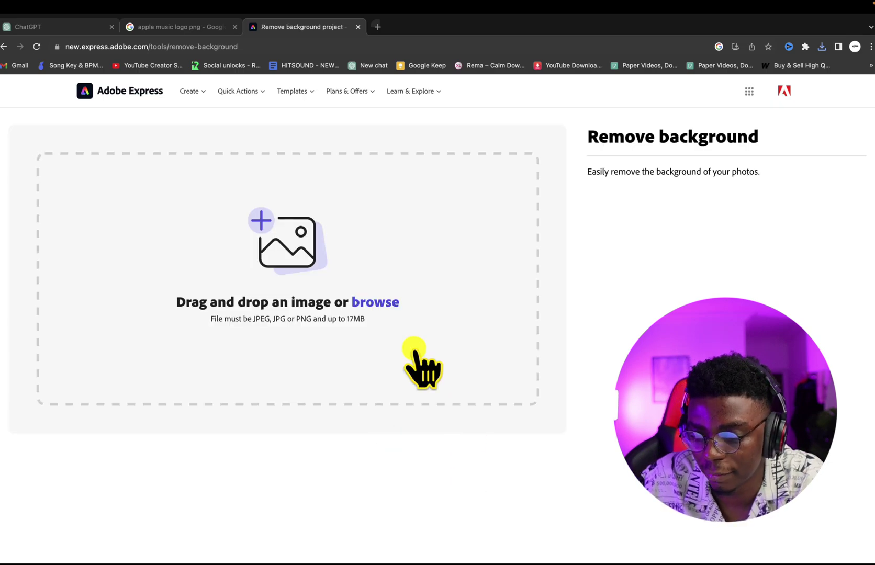
Upload apple music.png from Downloads to remove its background and download the resulting image
click(47, 544)
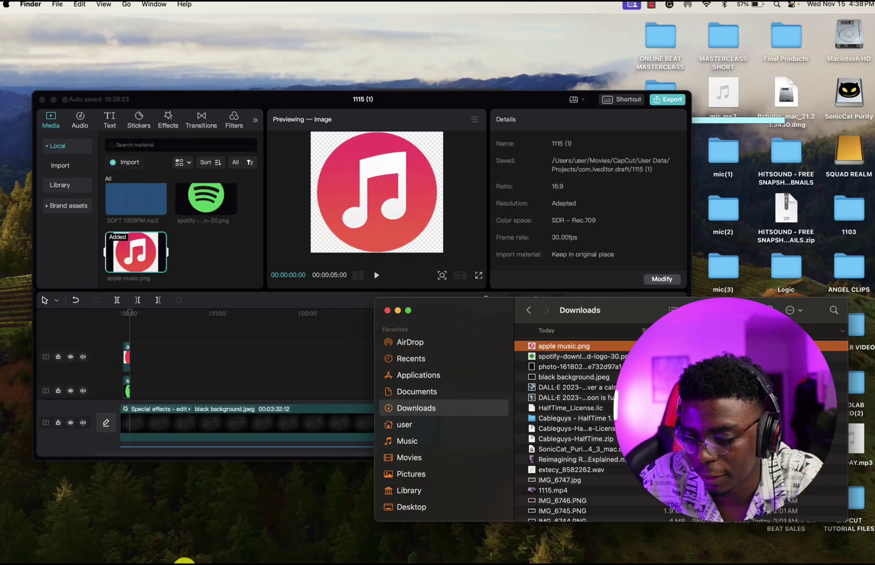
click(237, 544)
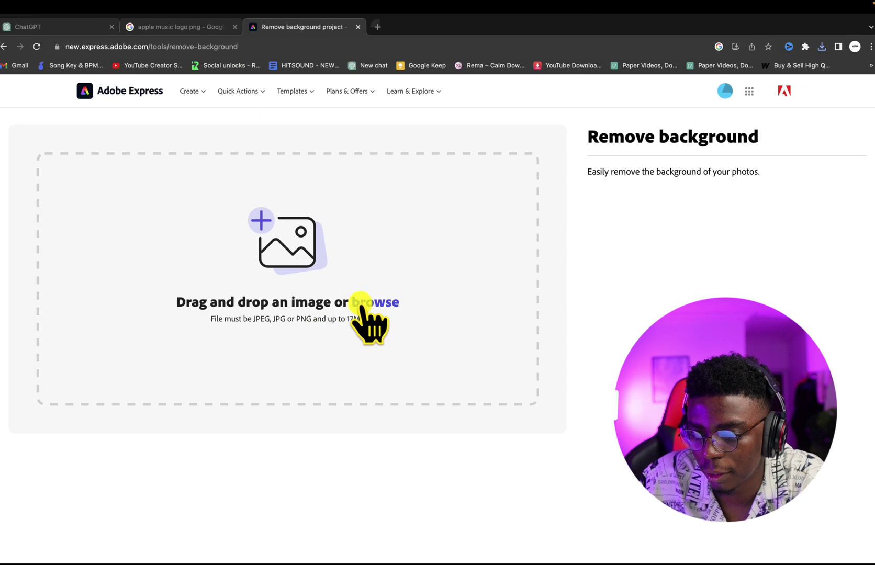
click(362, 303)
click(391, 283)
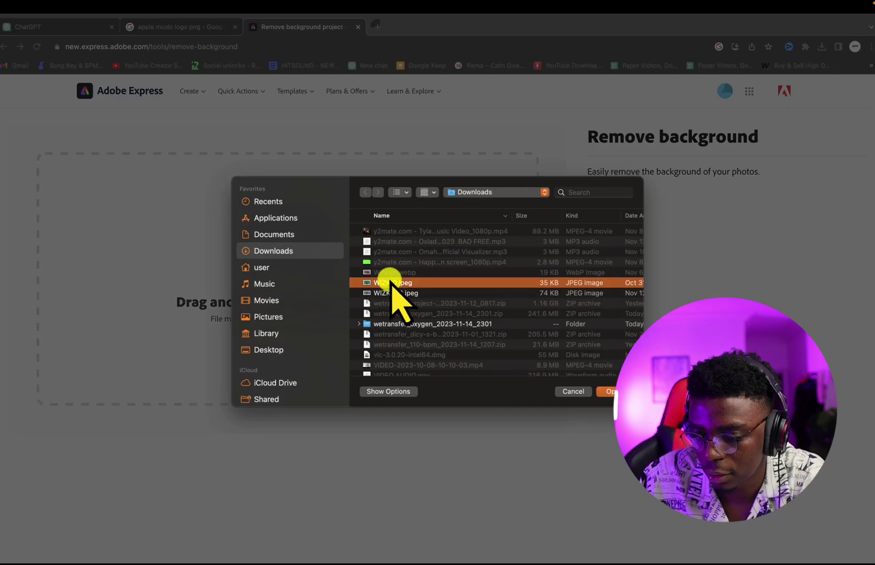
key(a)
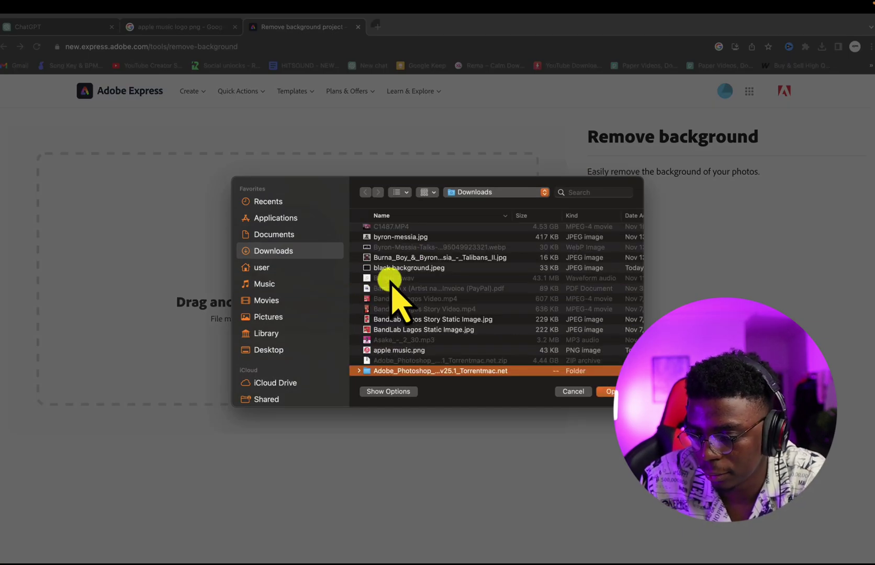
click(391, 350)
click(606, 391)
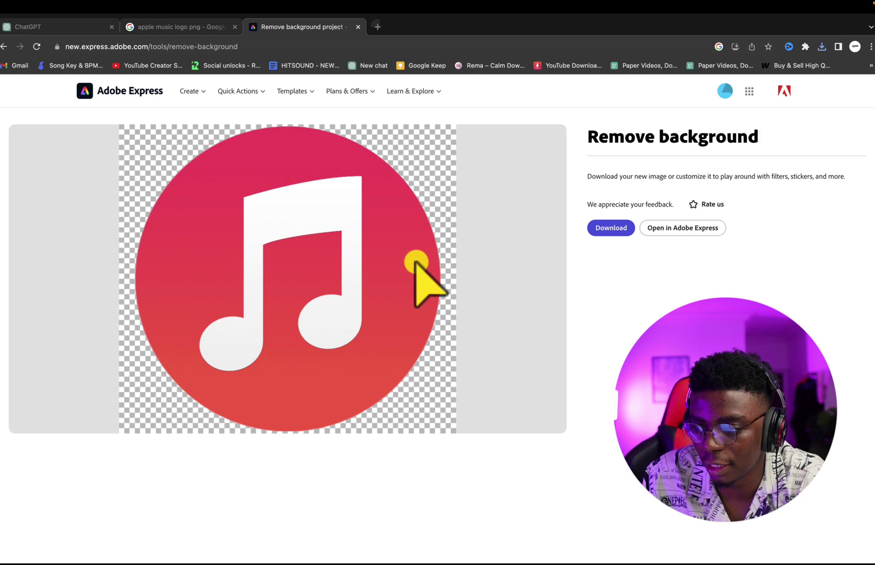
click(609, 229)
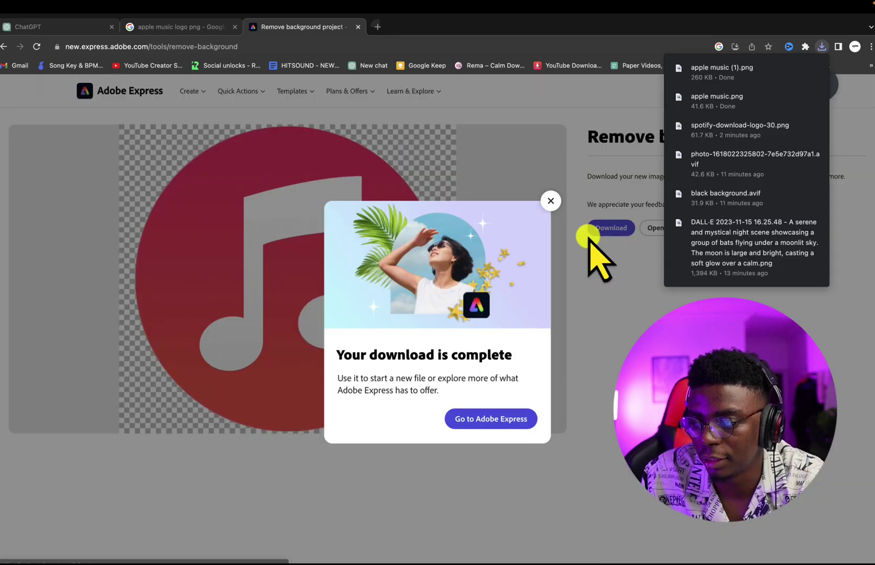
Switch to CapCut, add the downloaded apple music (1).png to the timeline, and delete the apple music.png clip it replaces
click(437, 557)
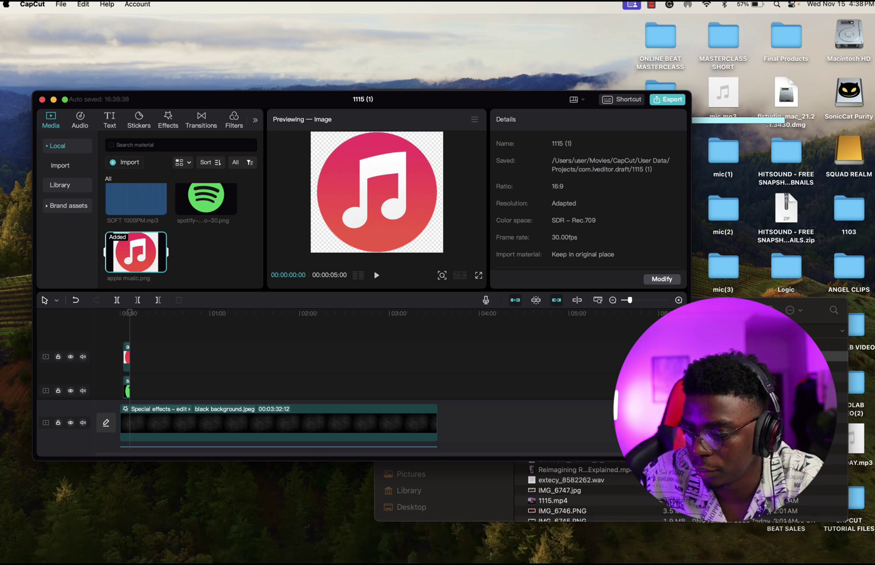
click(701, 306)
drag(701, 306, 713, 307)
drag(621, 345, 137, 341)
click(127, 356)
key(Delete)
Scale the Apple Music logo to 11% at about X 1335, Y -711, beside the Spotify logo, and extend the Spotify clip to the timeline's start
scroll(137, 341, up, 5)
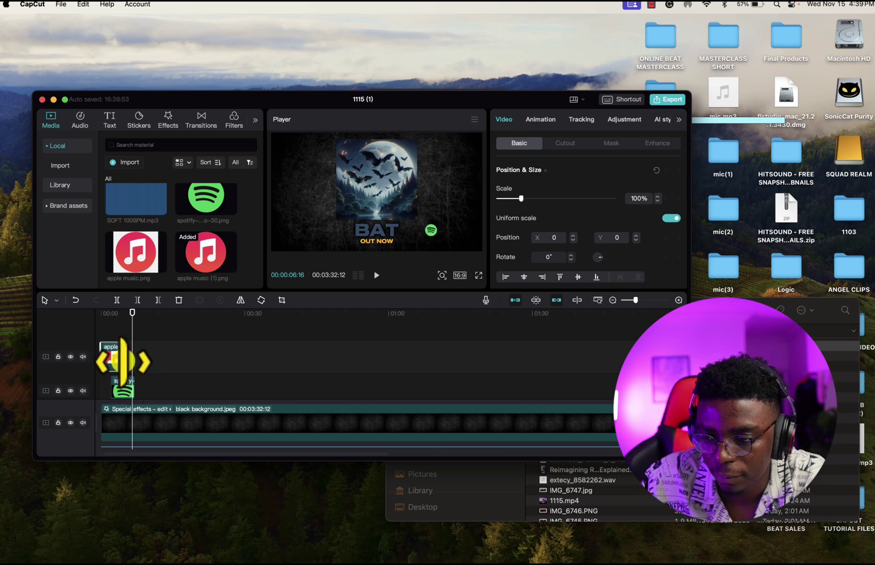
click(113, 312)
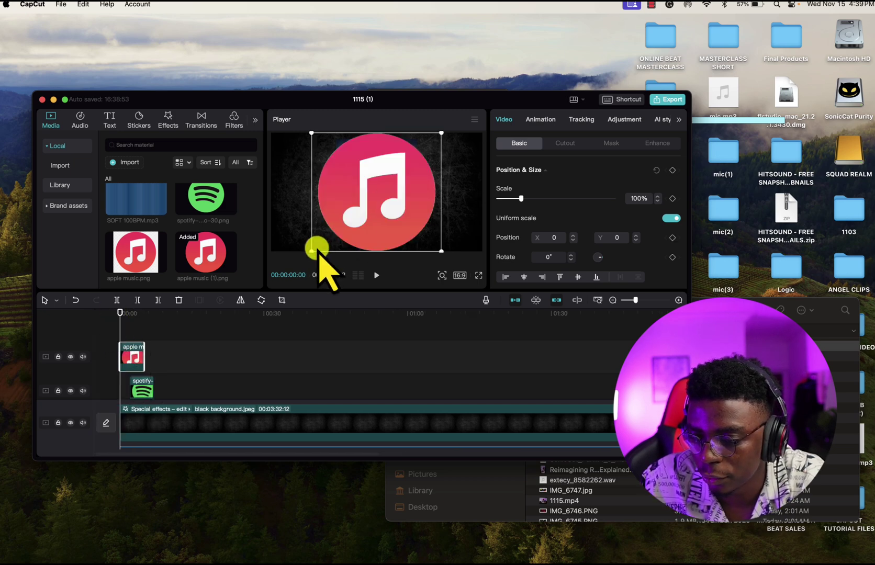
drag(314, 268, 461, 249)
drag(127, 387, 121, 387)
click(453, 242)
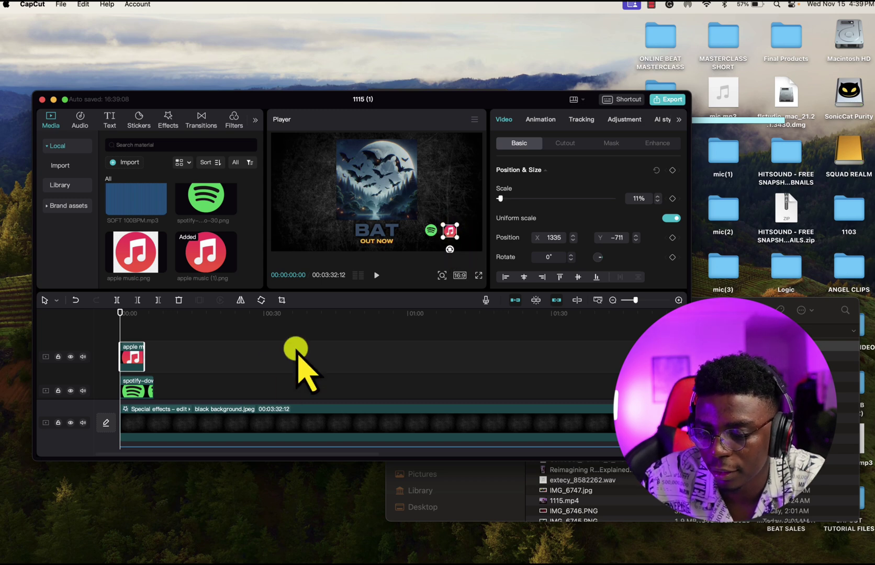
Extend the Spotify clip to about 00:03:30:08 and the Apple Music clip to about 00:03:31:11, near the end of the background clip
click(257, 361)
click(137, 389)
scroll(190, 384, down, 5)
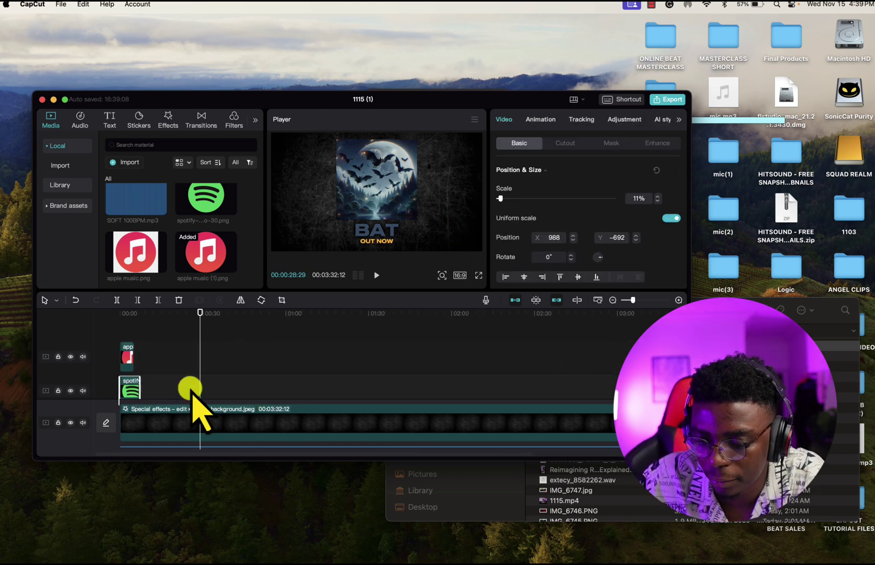
drag(125, 391, 318, 424)
drag(116, 356, 318, 384)
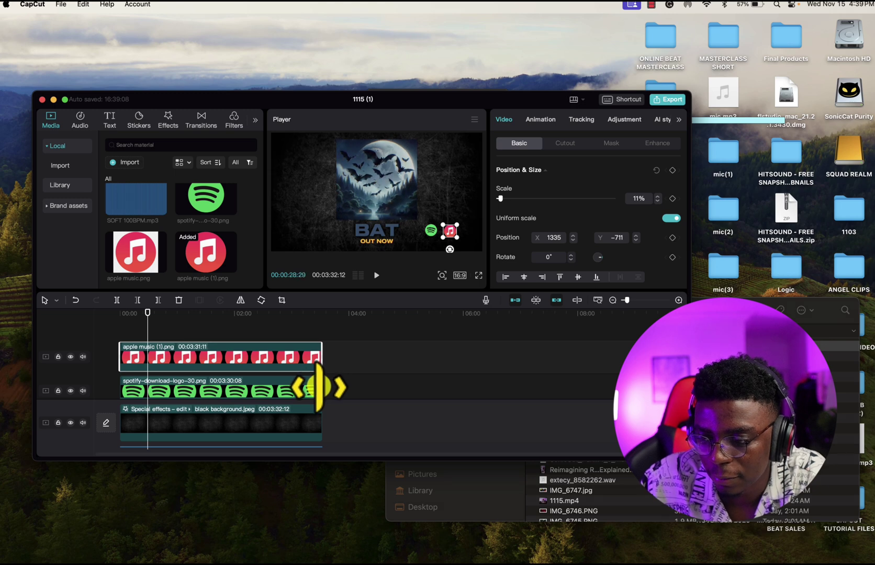
click(312, 400)
Move the Apple Music logo to about X 1517, Y -795 and the Spotify logo to about X 1180, Y -776, nearer the frame's corner
click(181, 312)
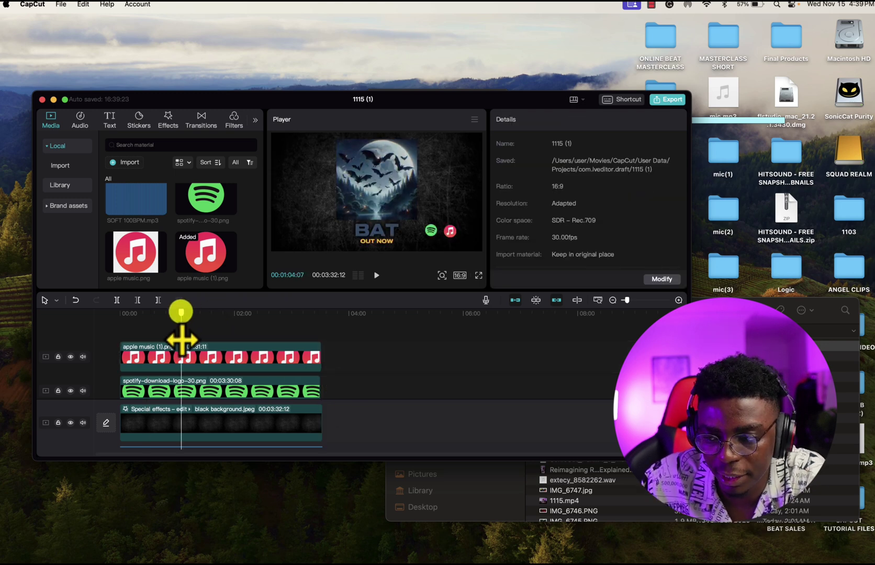
scroll(204, 348, down, 2)
scroll(204, 347, up, 5)
click(205, 348)
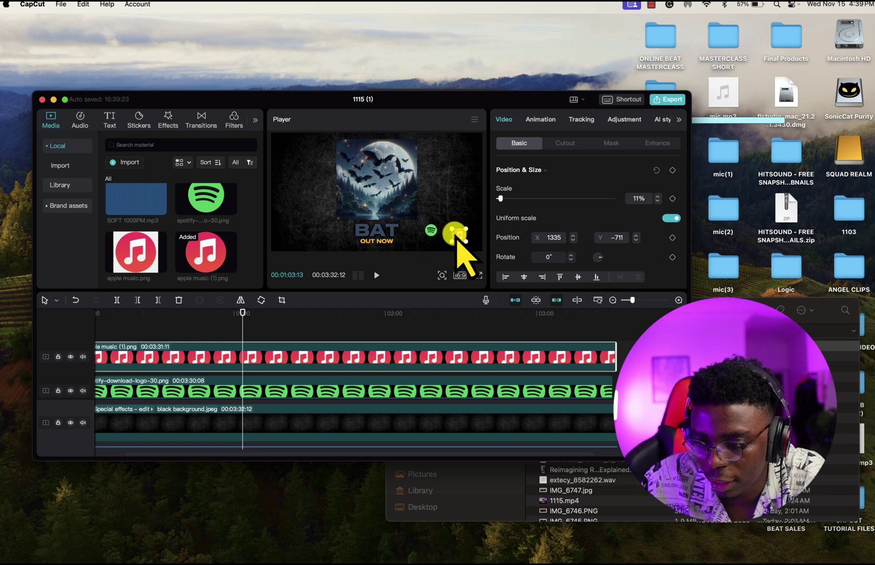
click(430, 229)
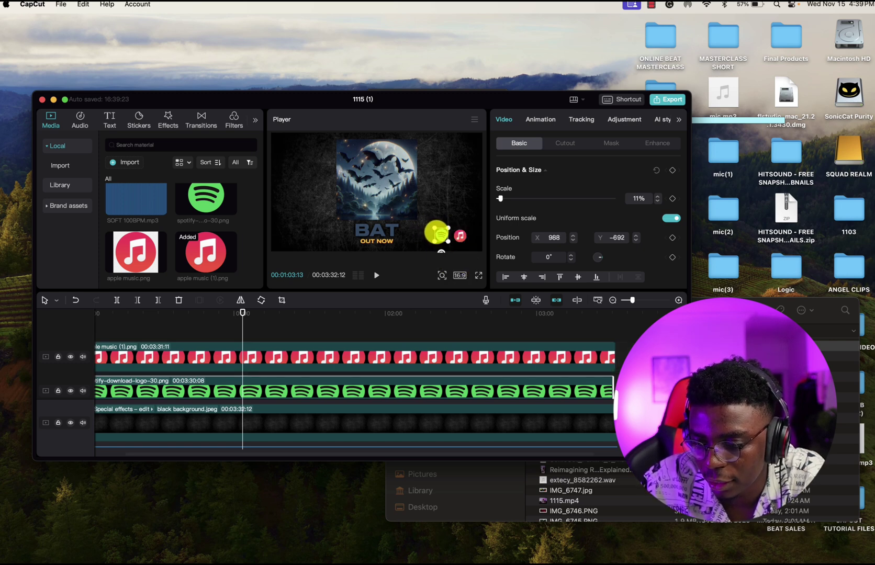
click(328, 328)
click(441, 235)
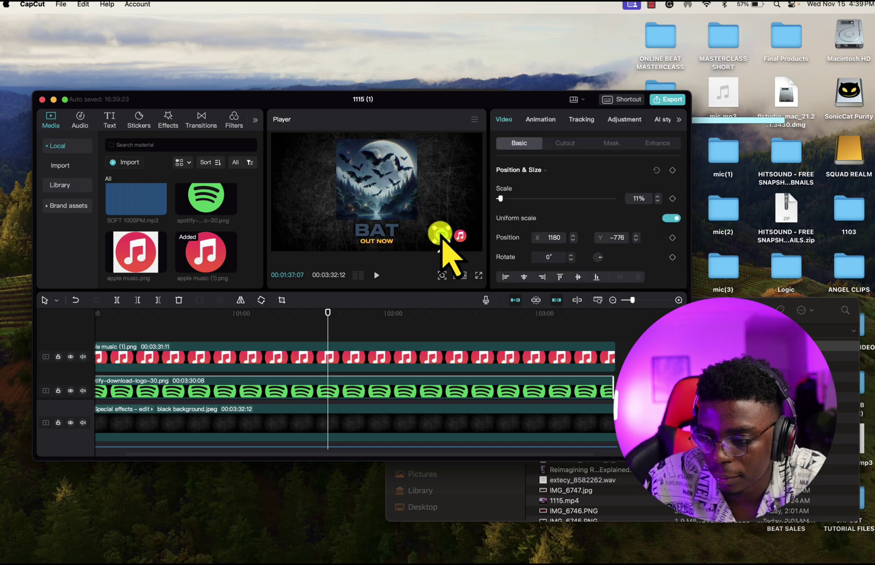
Enlarge the CapCut window to full screen and nudge the Apple Music logo slightly down to align with the Spotify logo
click(65, 99)
click(550, 221)
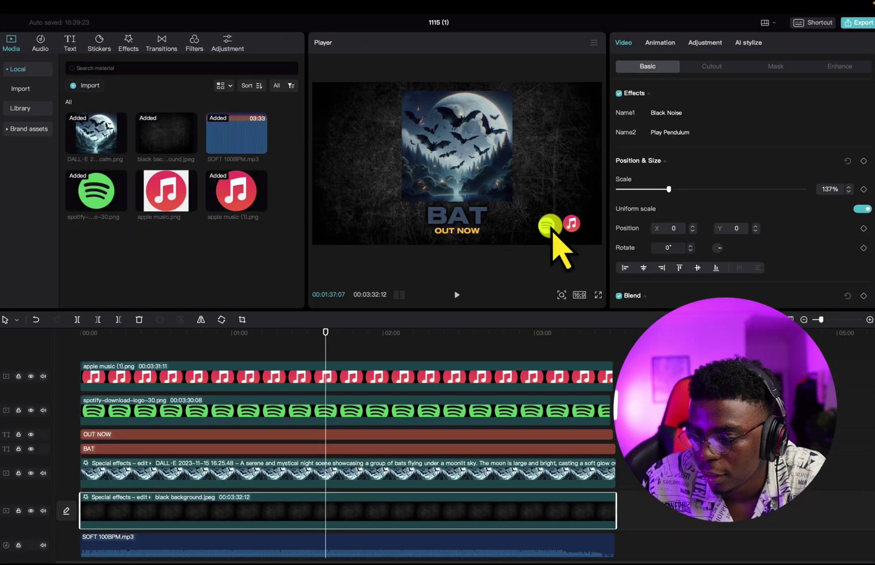
click(494, 377)
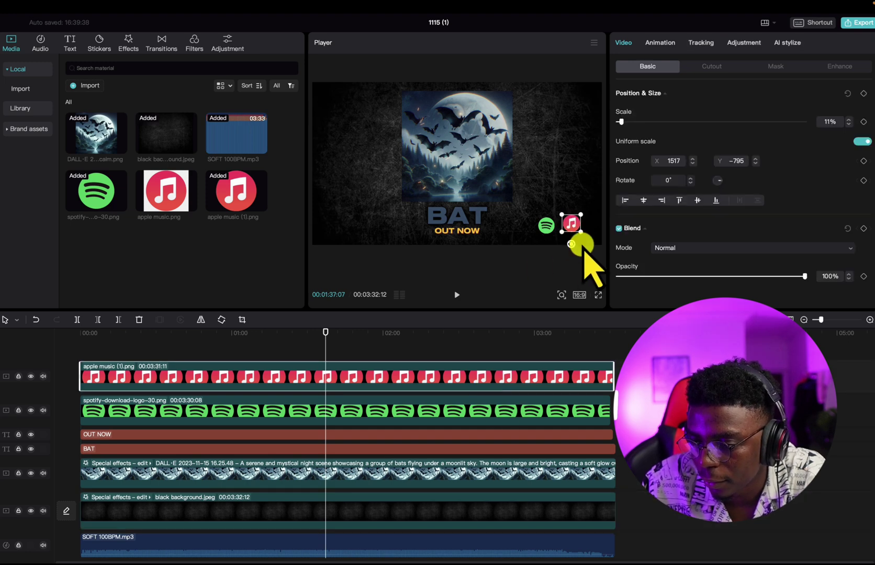
click(570, 225)
click(572, 225)
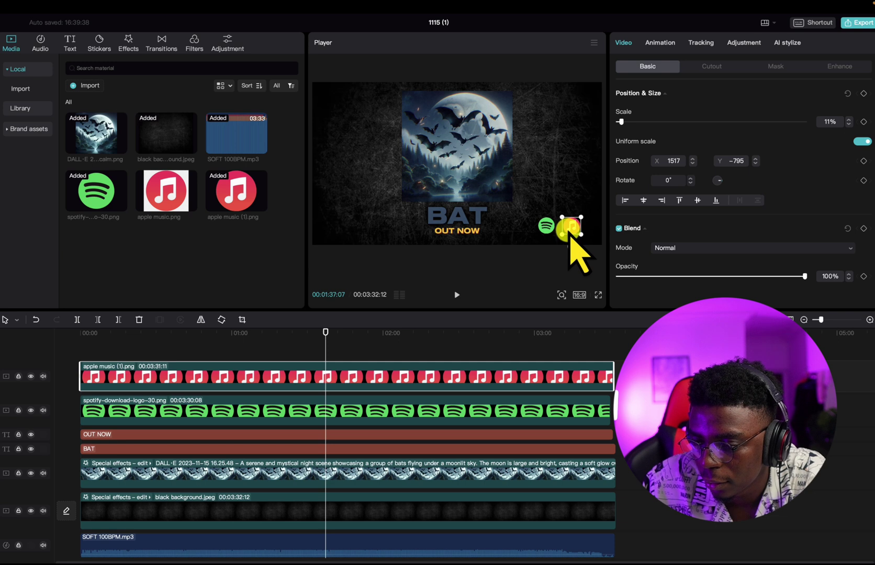
click(347, 340)
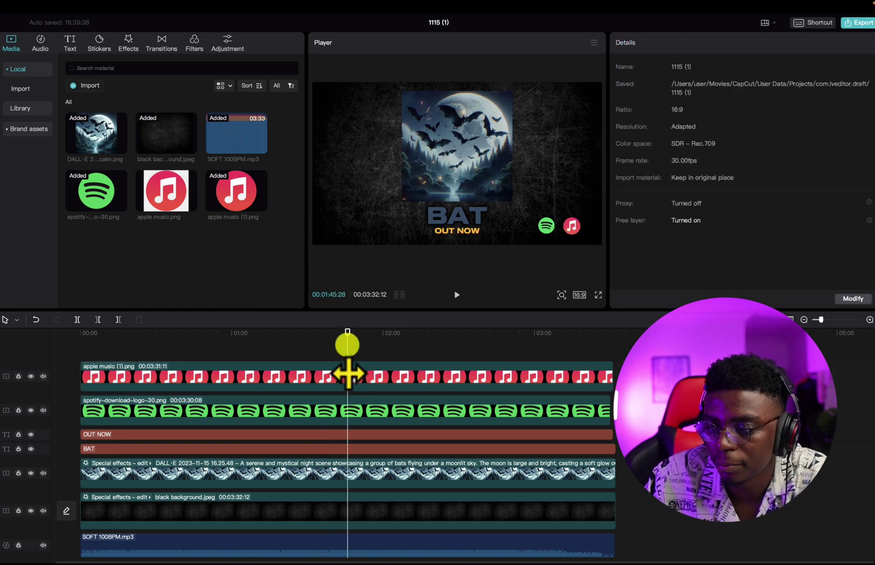
Play and scrub through the timeline to review the artwork, text and both streaming logos across the full video
key(space)
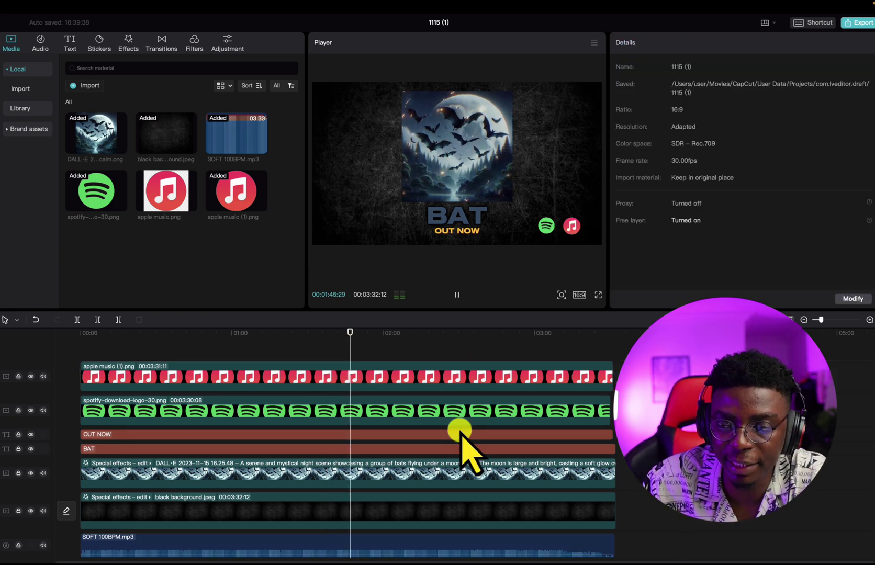
key(space)
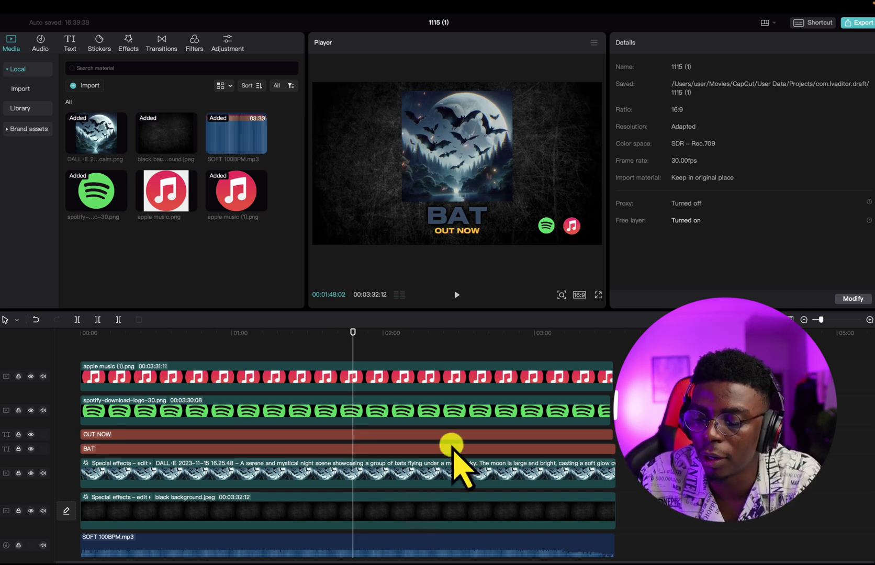
scroll(453, 438, down, 3)
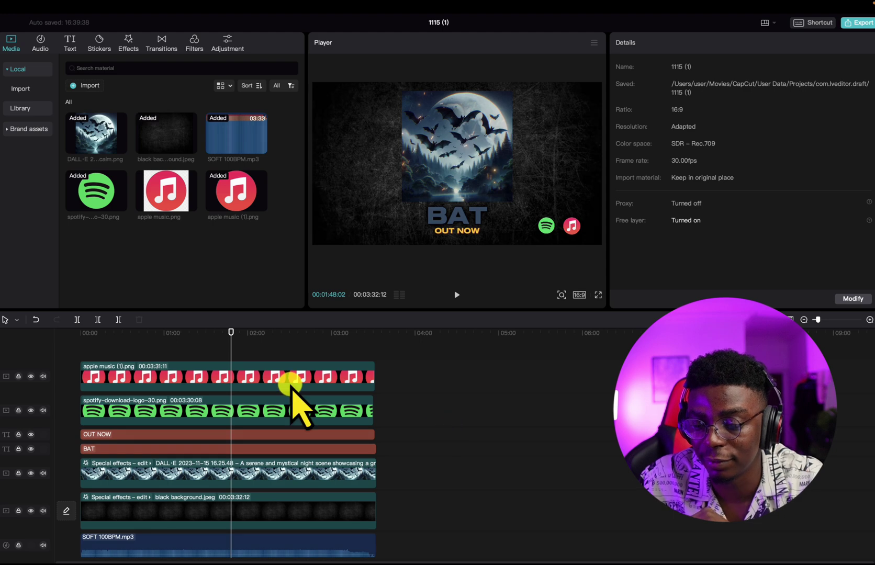
drag(136, 339, 311, 366)
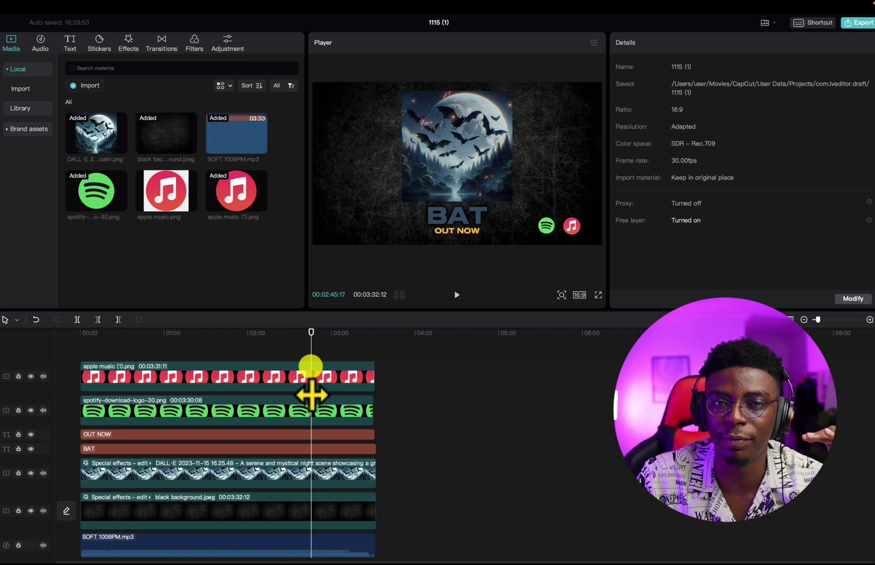
drag(120, 332, 80, 333)
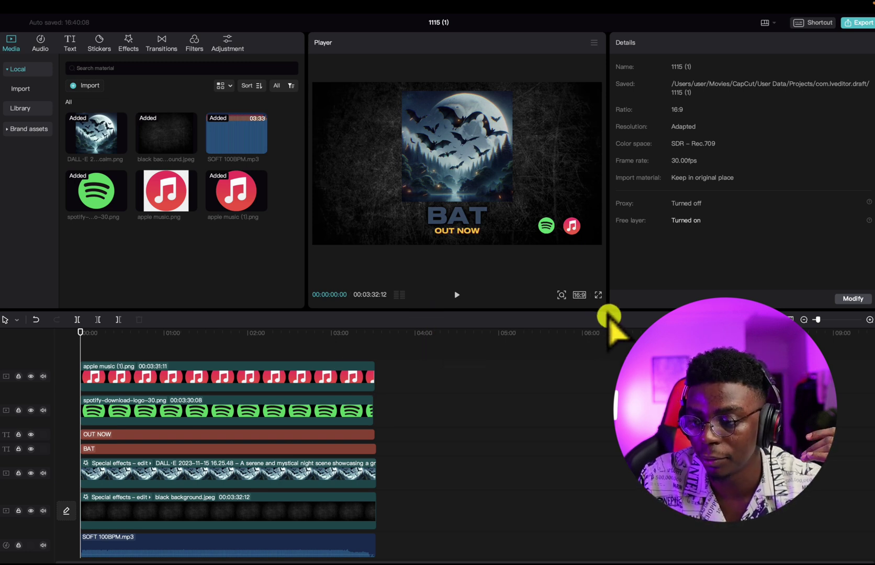
drag(210, 333, 271, 345)
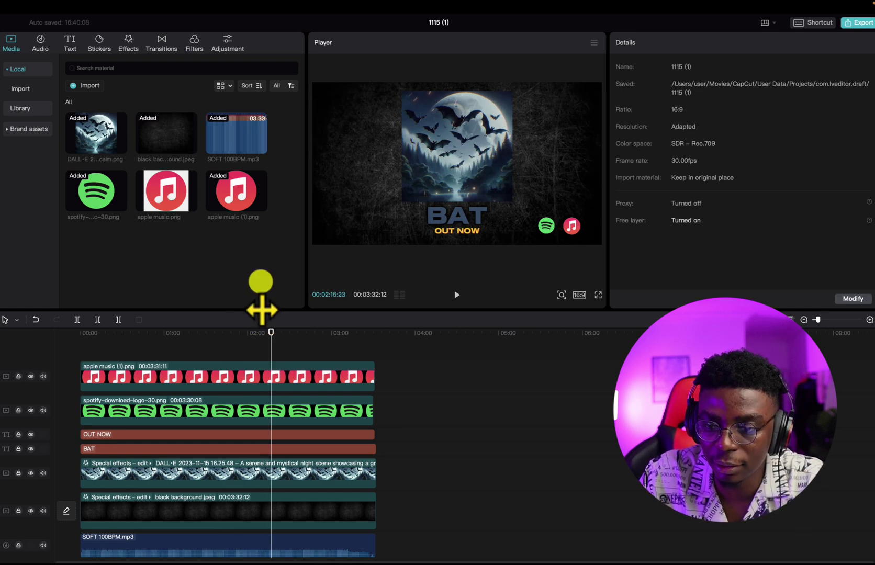
Apply the Play Pendulum effect to the Apple Music clip with Strength 16 and Sharpen about 25
click(128, 41)
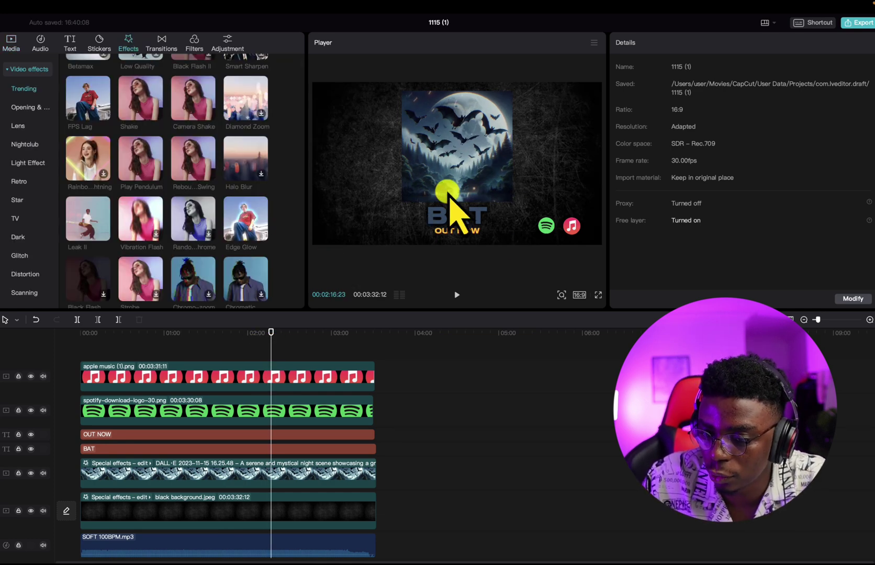
drag(149, 180, 240, 376)
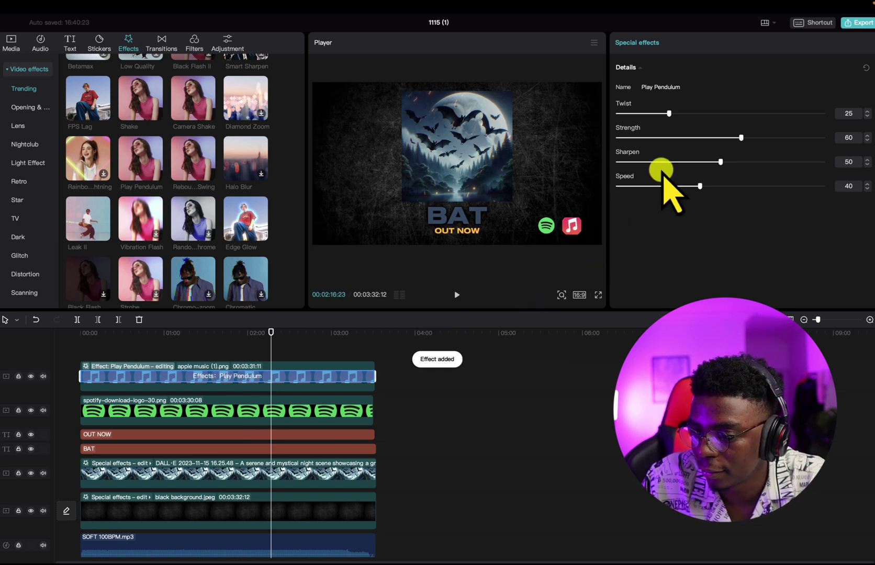
drag(740, 138, 651, 138)
drag(720, 162, 669, 162)
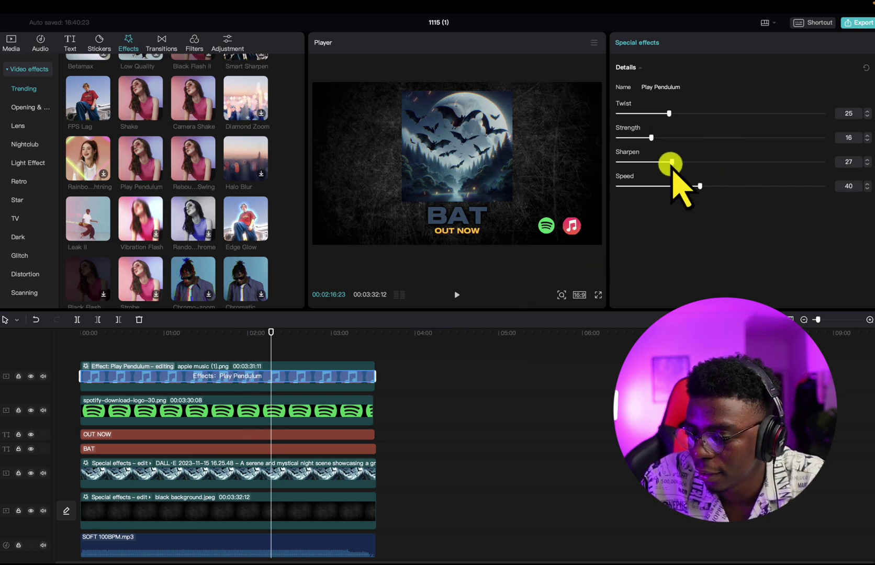
Apply the Play Pendulum effect to the Spotify clip with Twist 17, Strength 25 and Sharpen 32
drag(137, 182, 205, 411)
drag(736, 138, 669, 139)
drag(722, 162, 683, 161)
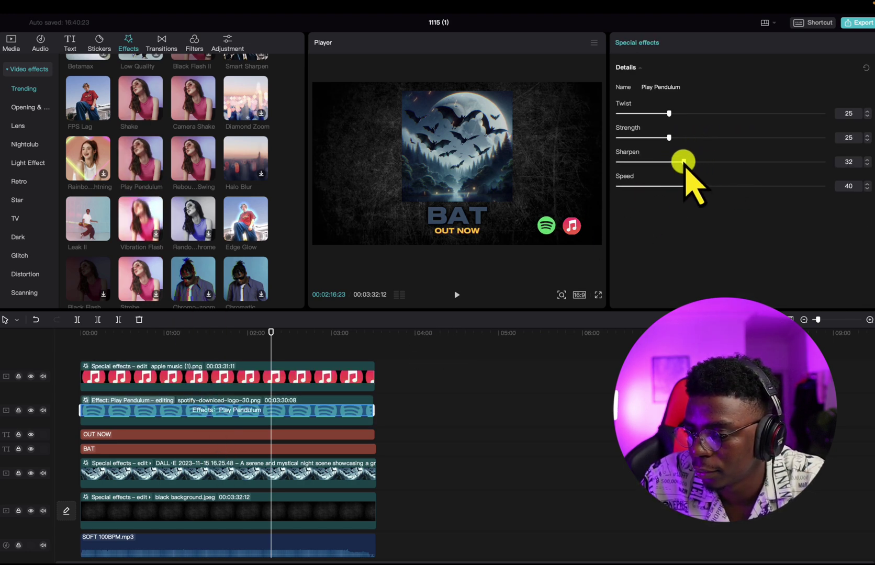
drag(668, 113, 653, 112)
Preview the Spotify logo's motion from about the one-minute mark and set its Play Pendulum Strength to 44
click(166, 332)
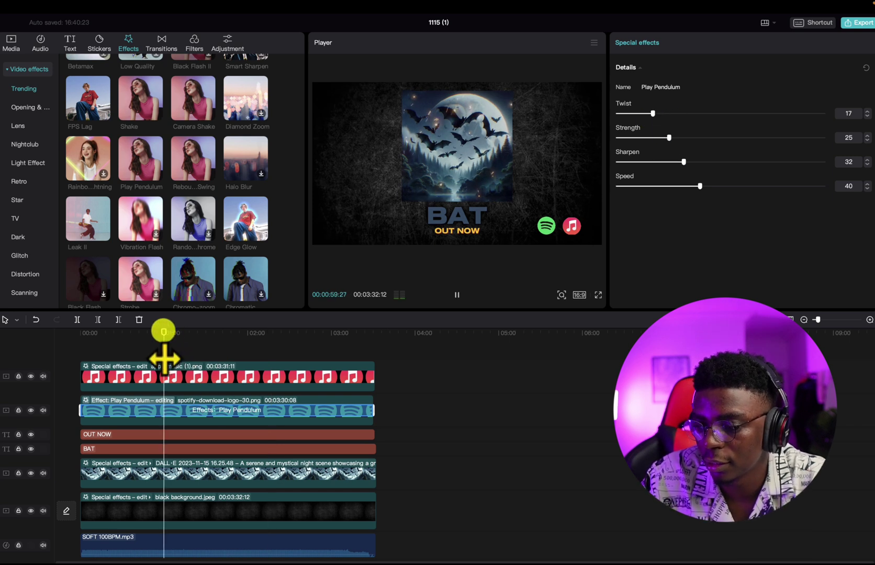
key(space)
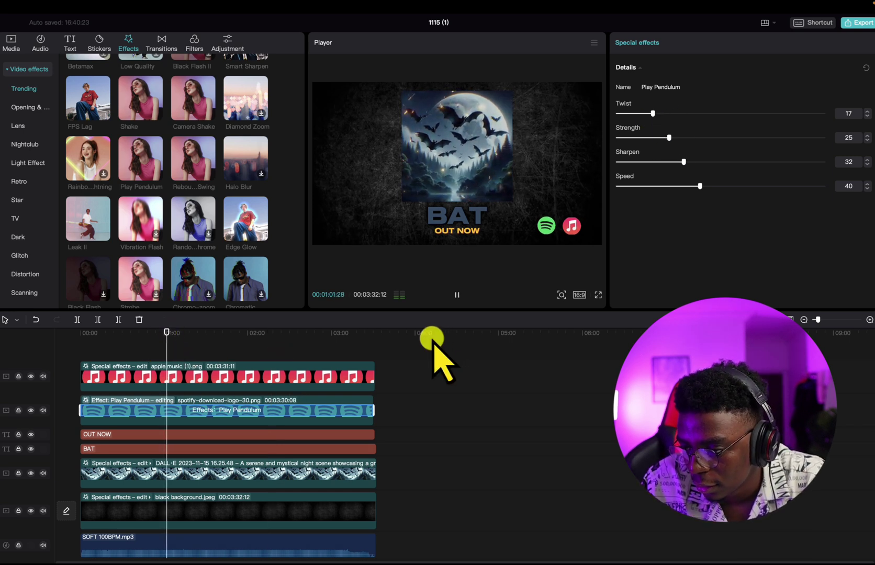
drag(669, 138, 707, 140)
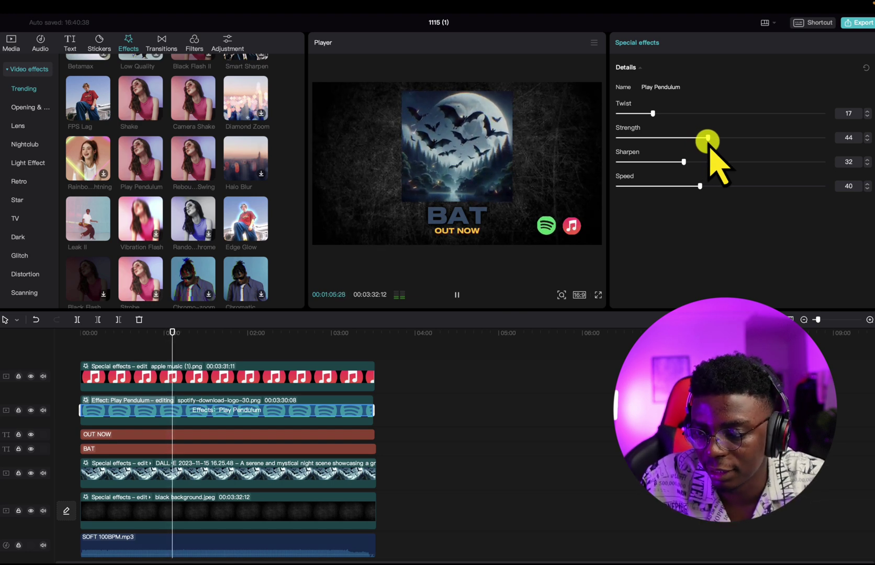
Adjust the Apple Music clip's Play Pendulum effect to Twist 29 and Strength 21, and check the result along the timeline
click(299, 378)
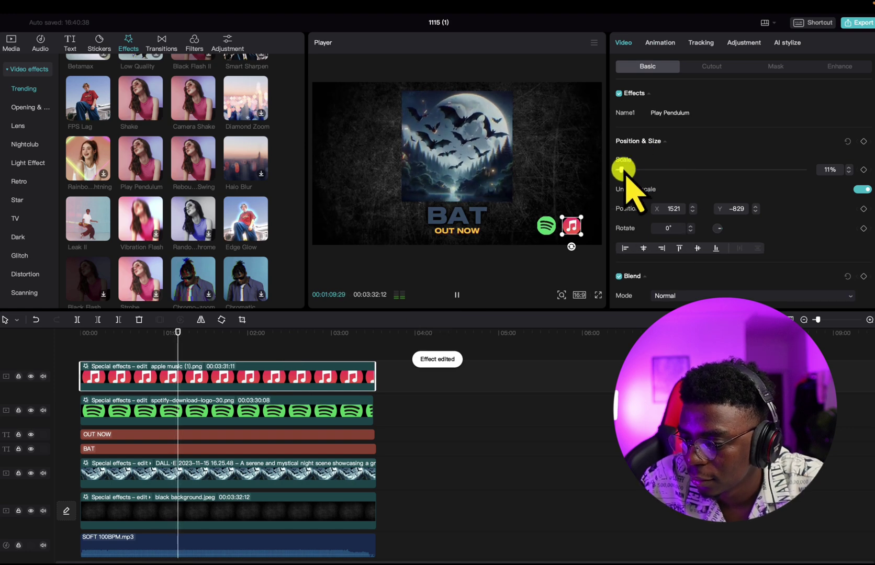
key(space)
key(space)
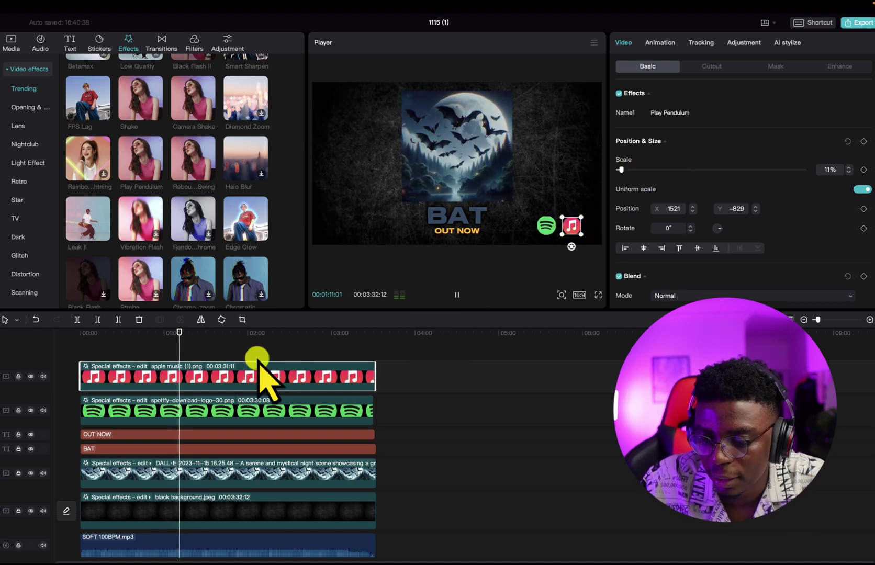
key(space)
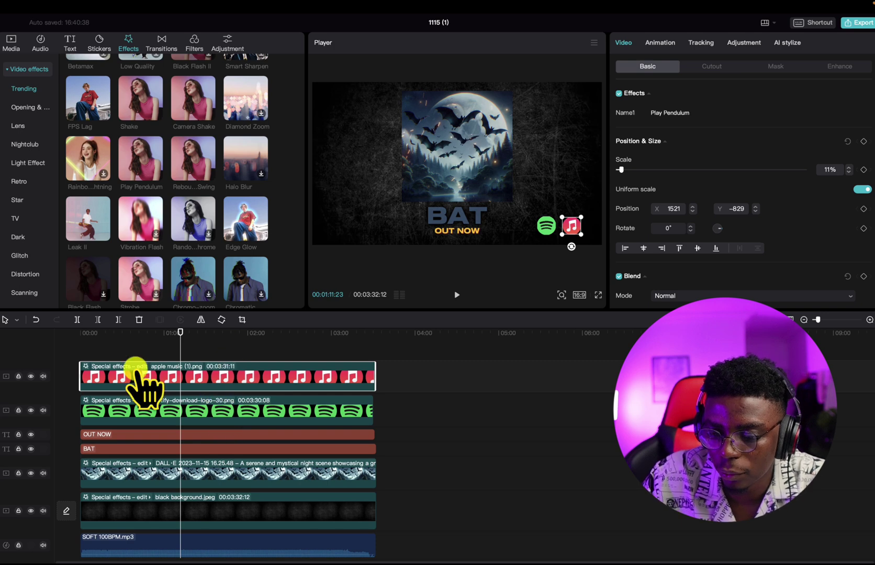
click(87, 366)
click(86, 365)
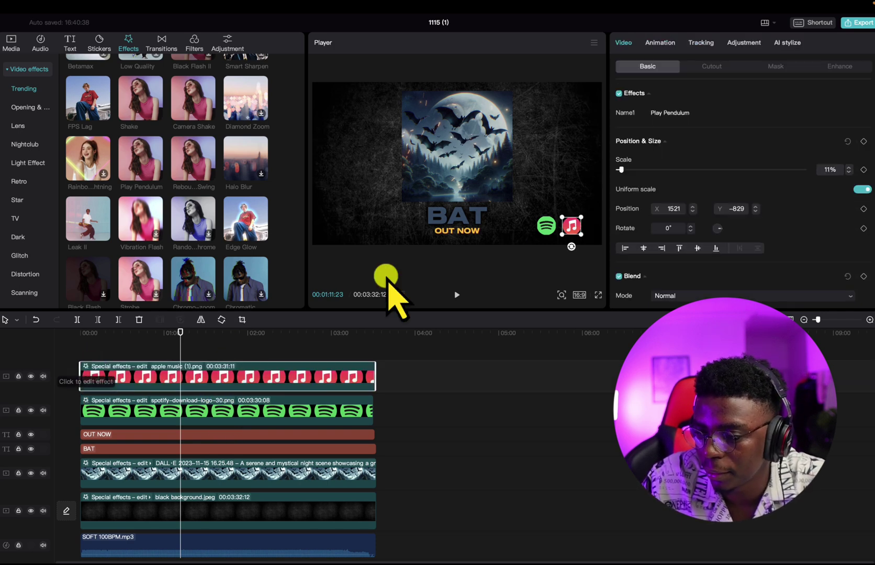
mouse_move(662, 113)
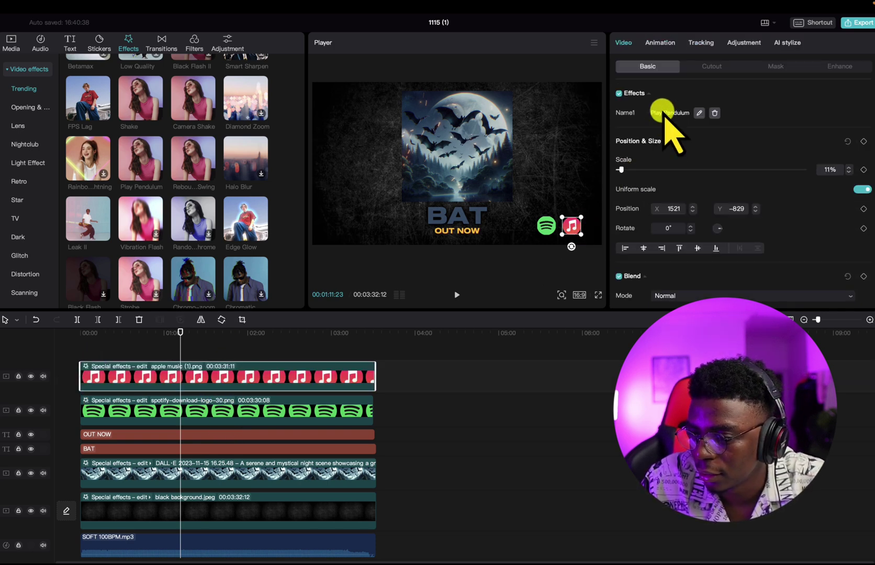
click(697, 114)
mouse_move(697, 114)
mouse_down()
mouse_move(666, 113)
mouse_move(676, 113)
mouse_up()
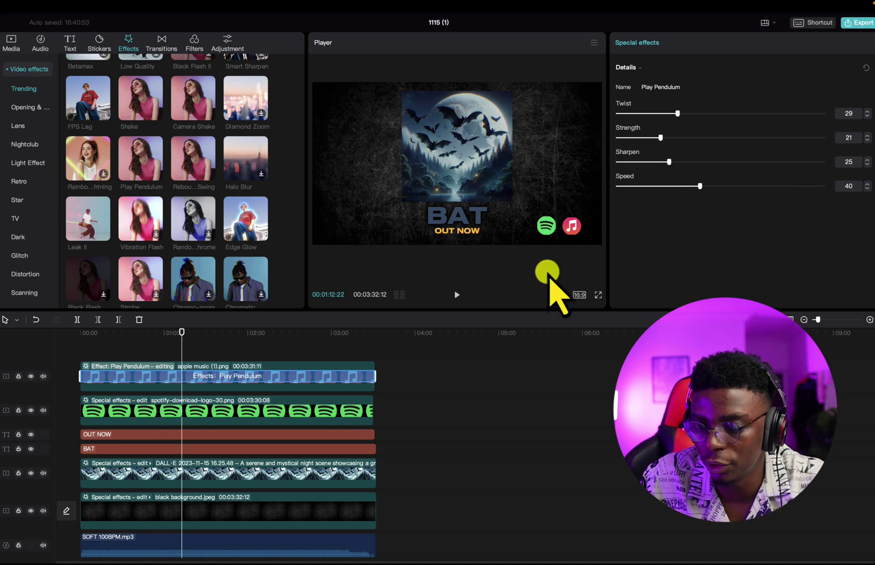
click(332, 339)
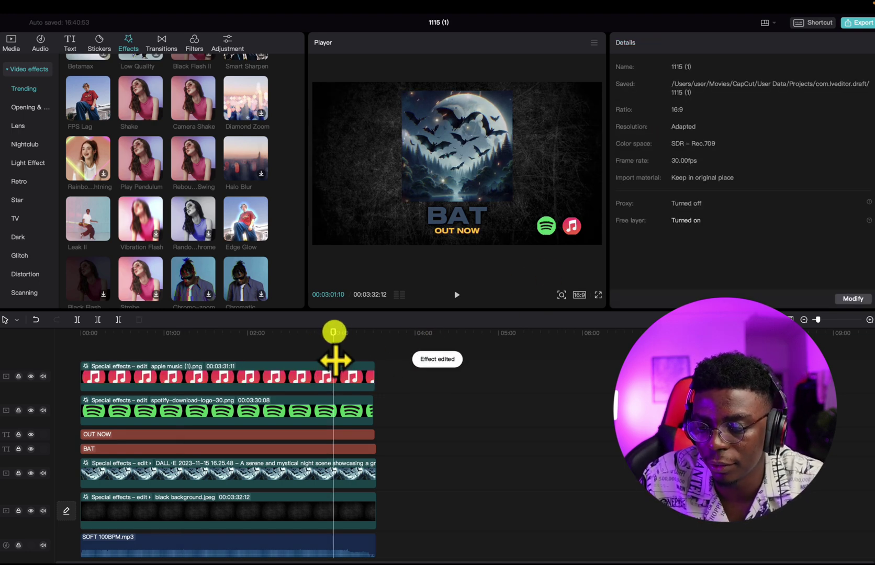
drag(335, 359, 178, 363)
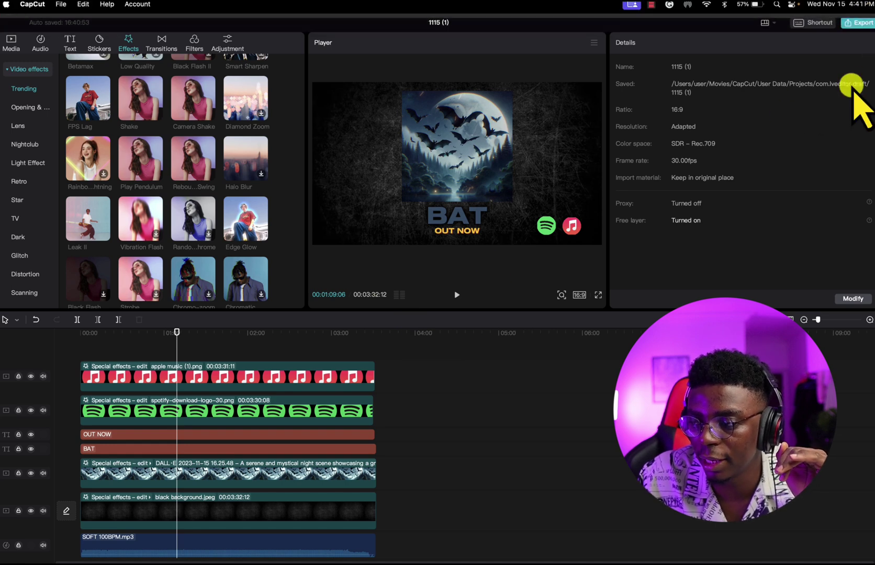
Export the video titled BAT VISUALIZER as a 4K, H.264 mp4 at 30fps and dismiss the sharing options
click(858, 23)
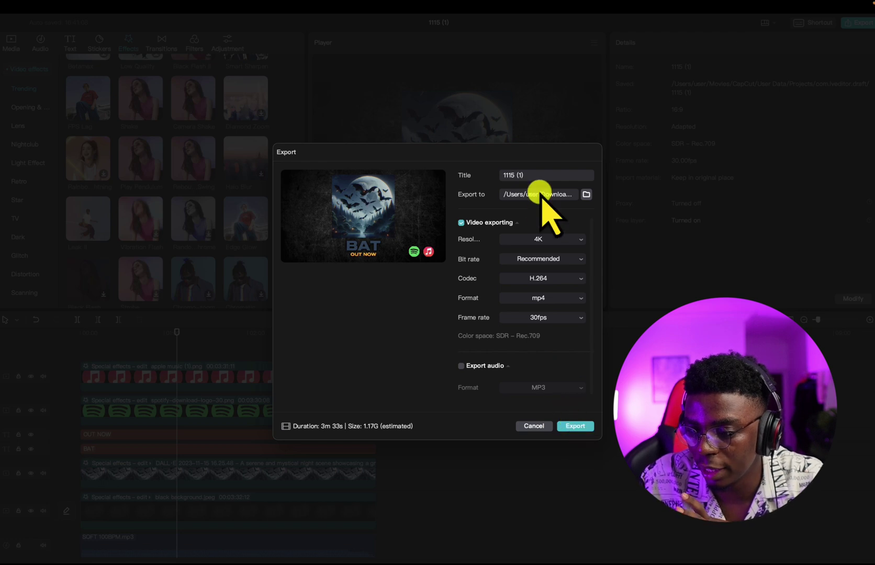
click(502, 175)
drag(501, 175, 476, 178)
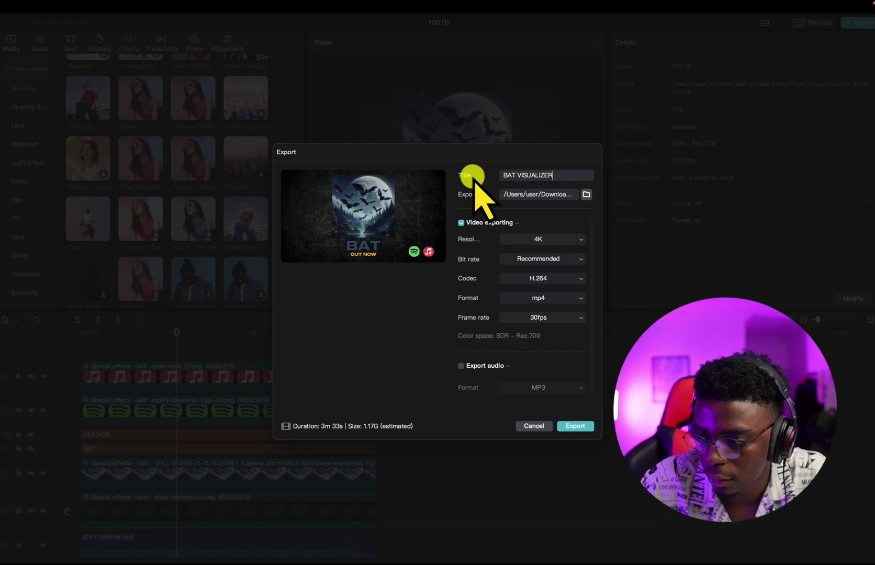
click(576, 426)
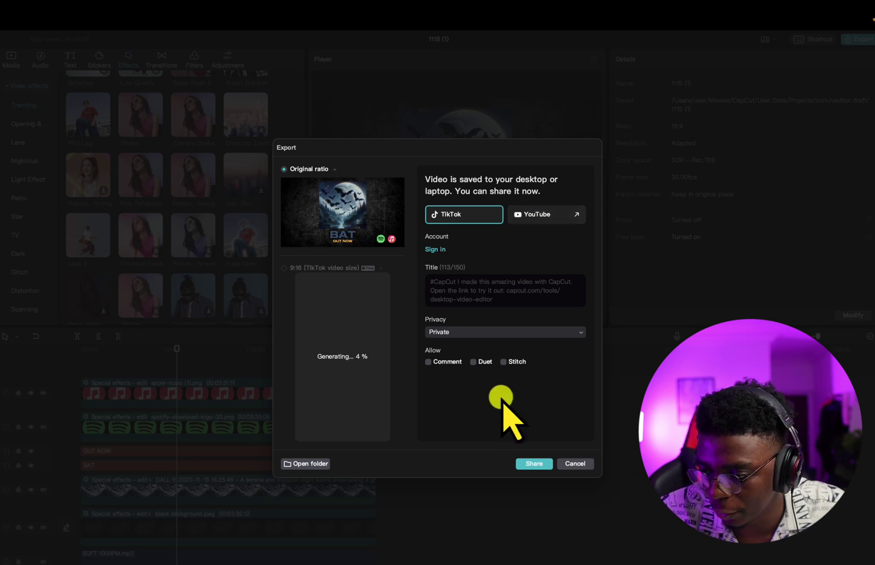
click(573, 463)
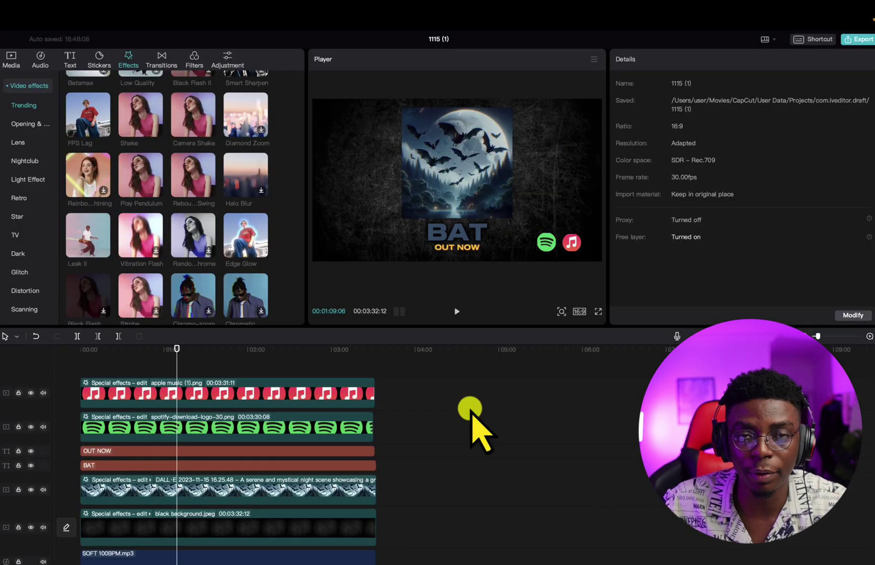
Change the project's aspect ratio to 9:16 and scale the Spotify logo to 11%, clear of the Apple Music logo
click(580, 312)
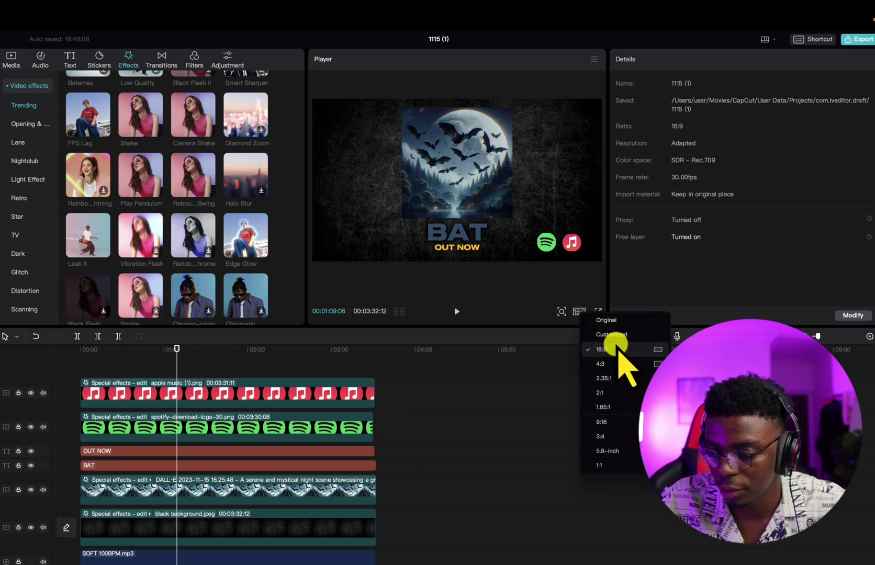
click(620, 421)
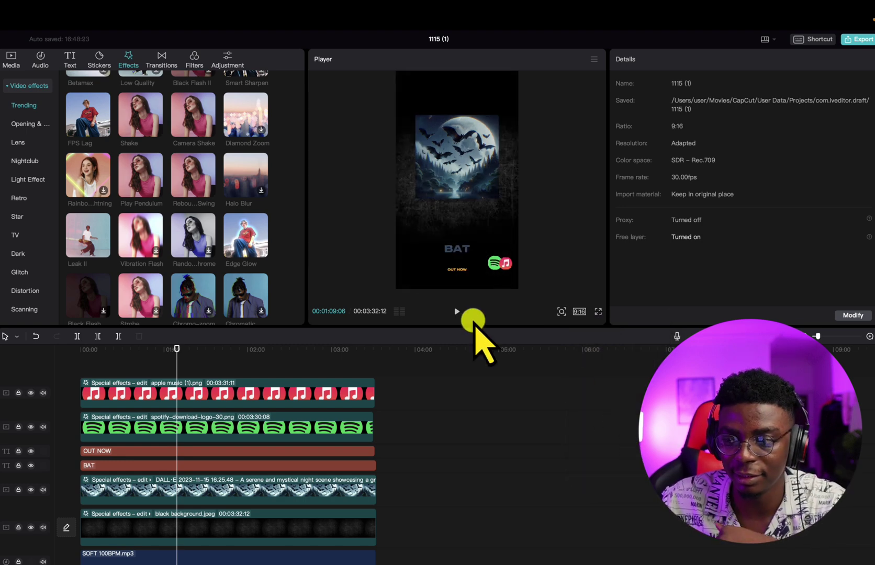
click(460, 314)
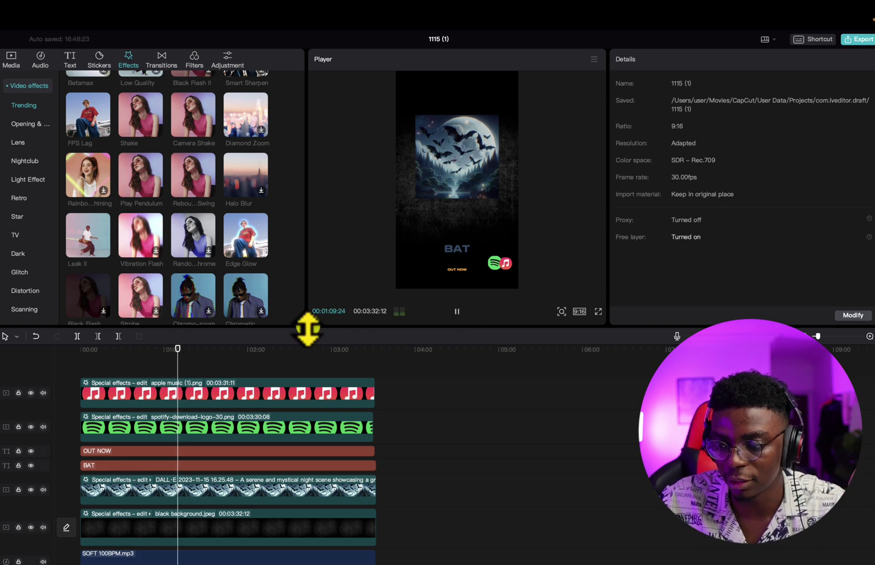
key(space)
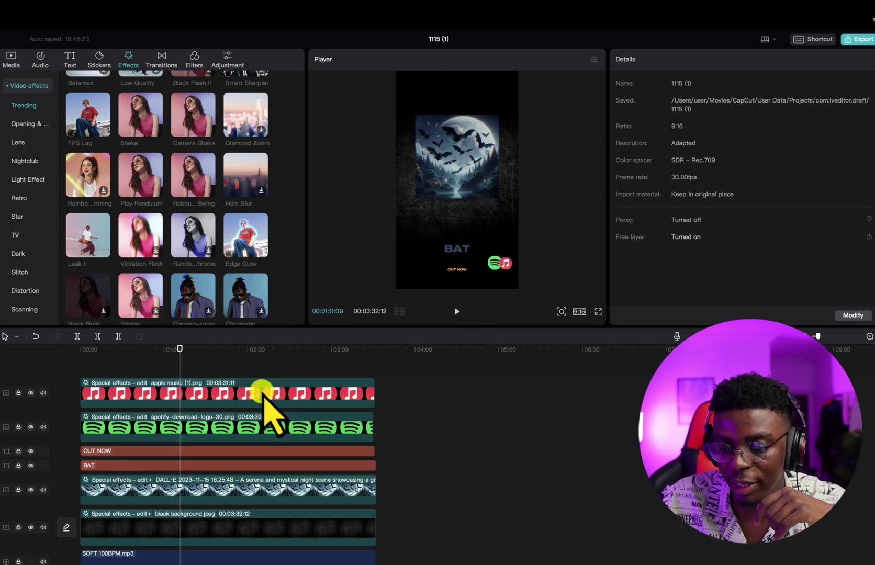
click(254, 426)
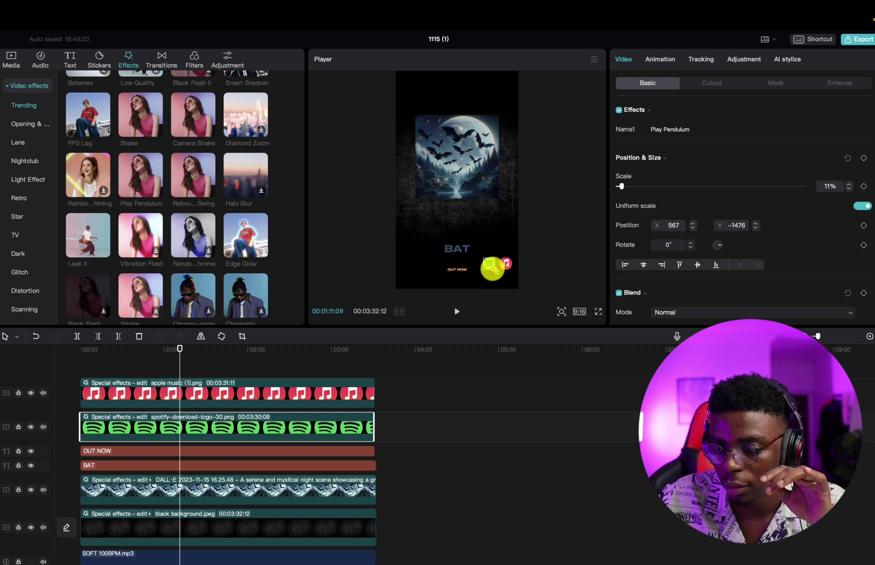
Set the OUT NOW text's font size to 41, enlarge the BAT text, and stack both lines closely beneath the bat artwork
click(457, 270)
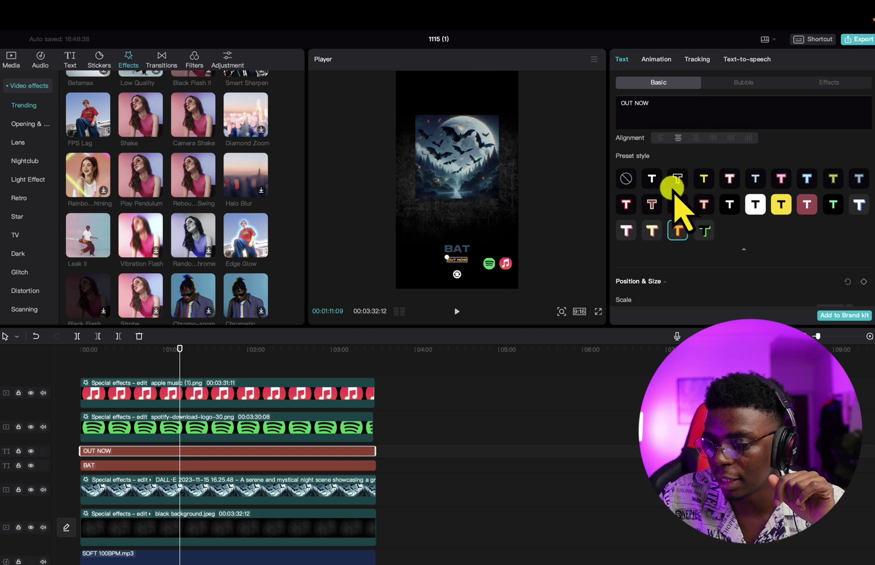
drag(628, 177, 635, 179)
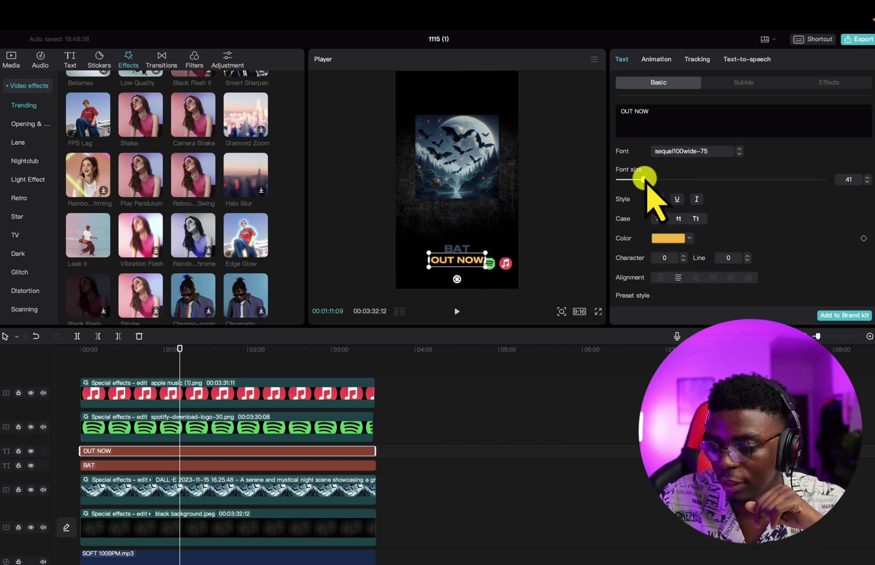
click(461, 247)
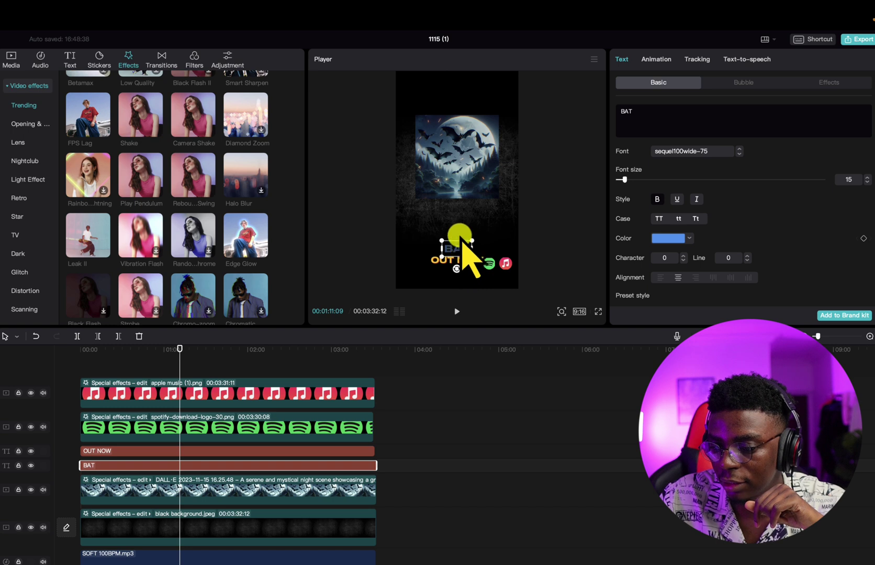
drag(630, 180, 640, 180)
click(469, 260)
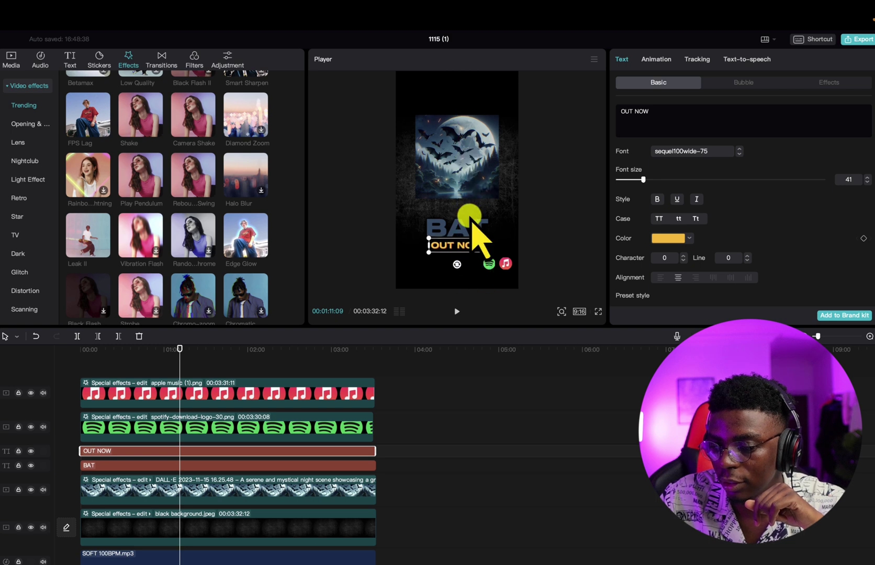
Scale the black background to 329% to fill the vertical frame and preview the video from near its start
click(408, 156)
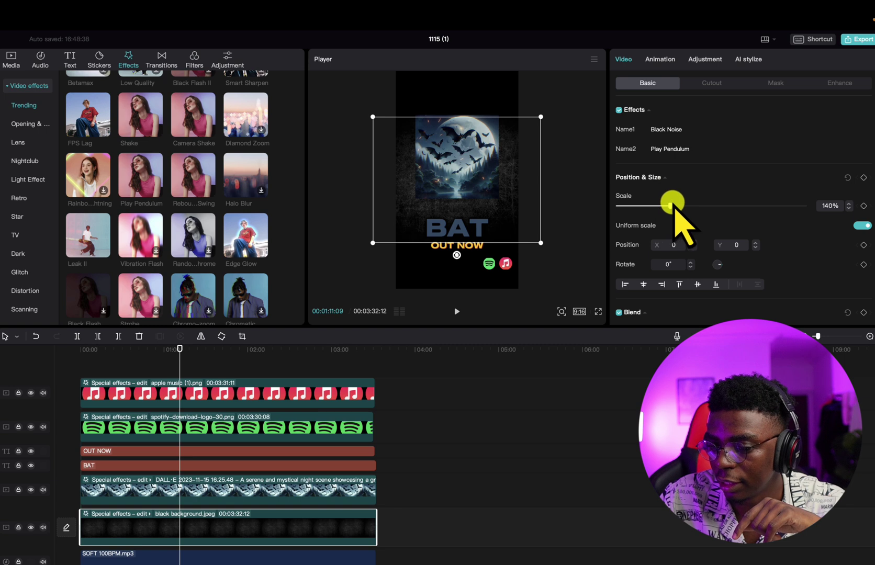
drag(672, 206, 745, 236)
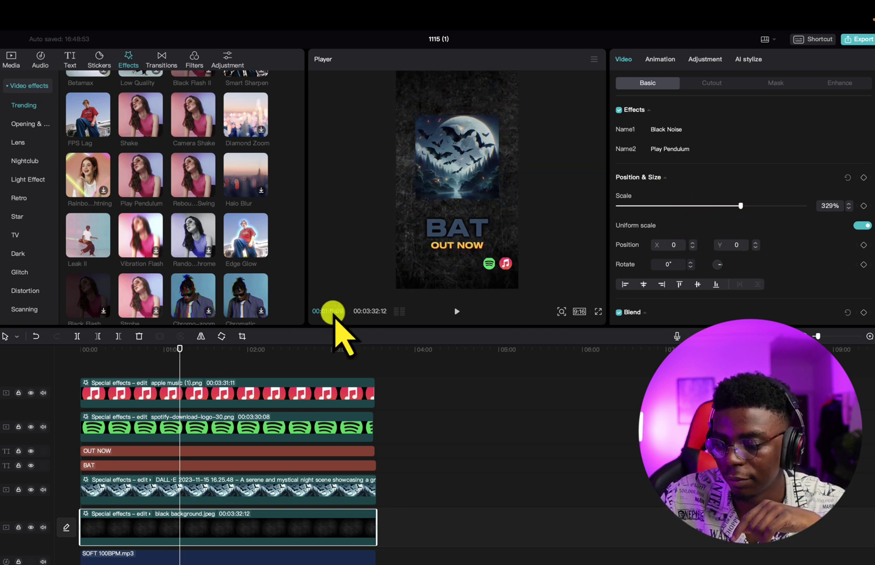
drag(98, 349, 90, 349)
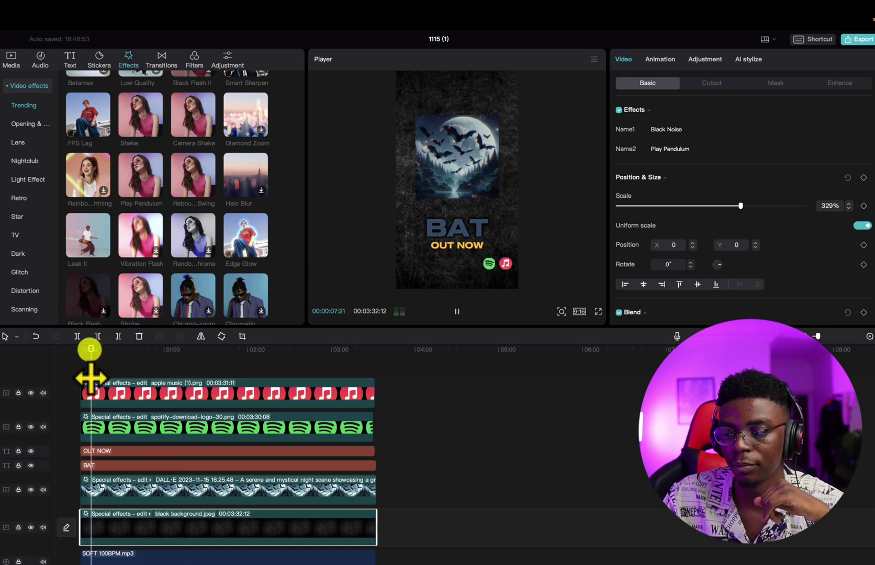